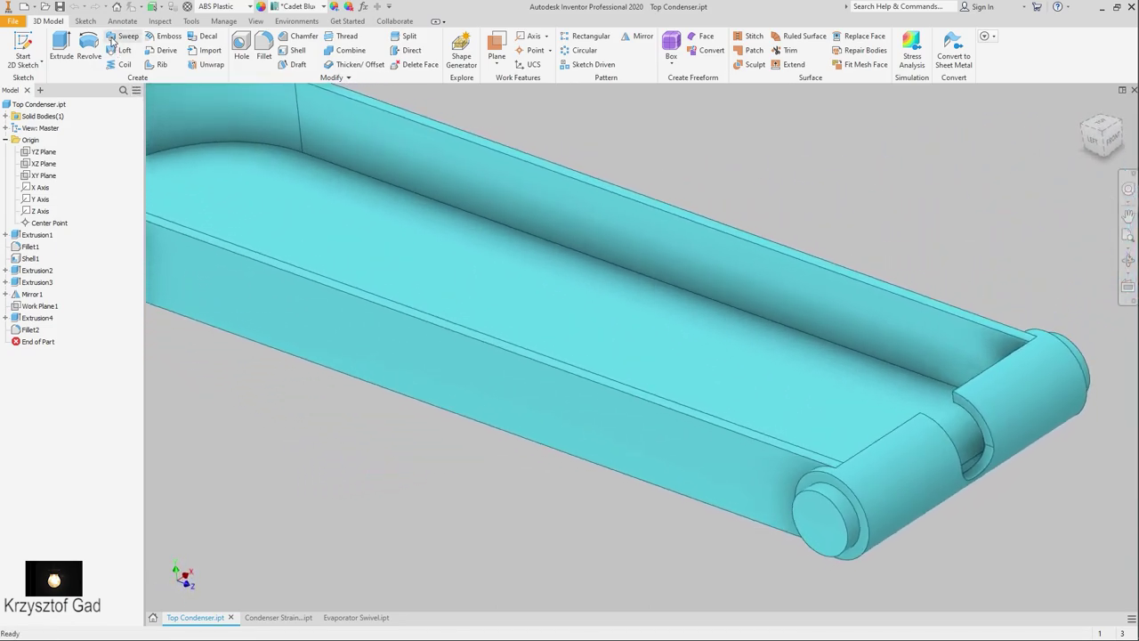
- Create a new drawing, Drawing2, from the default template
{"action": "left_click", "coordinate": [13, 24]}
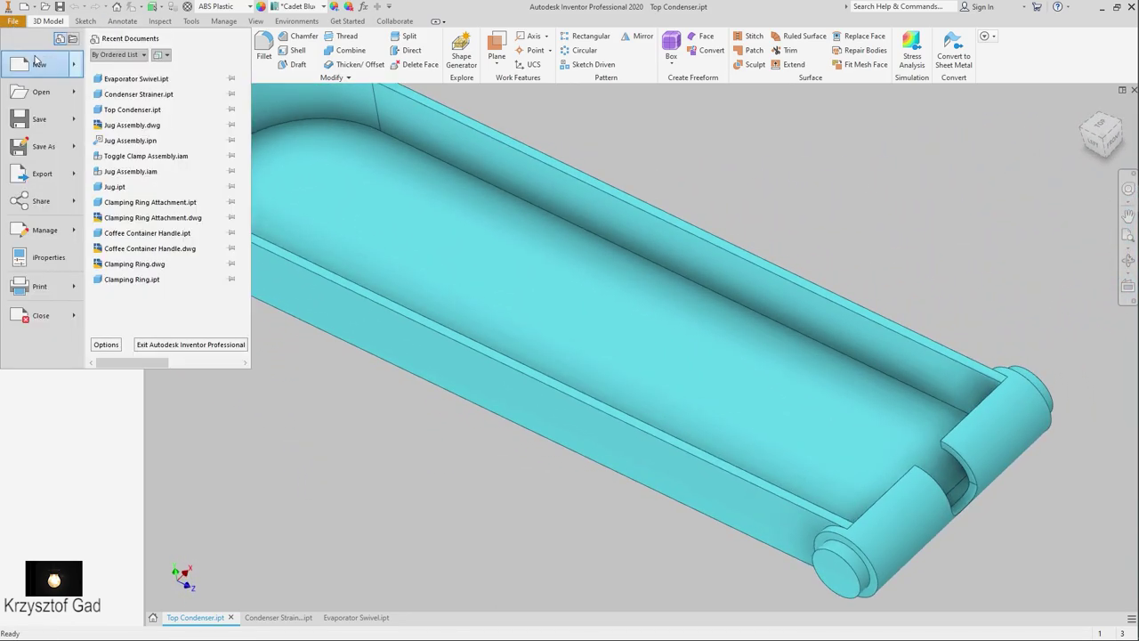
{"action": "mouse_move", "coordinate": [39, 65]}
{"action": "left_click", "coordinate": [174, 131]}
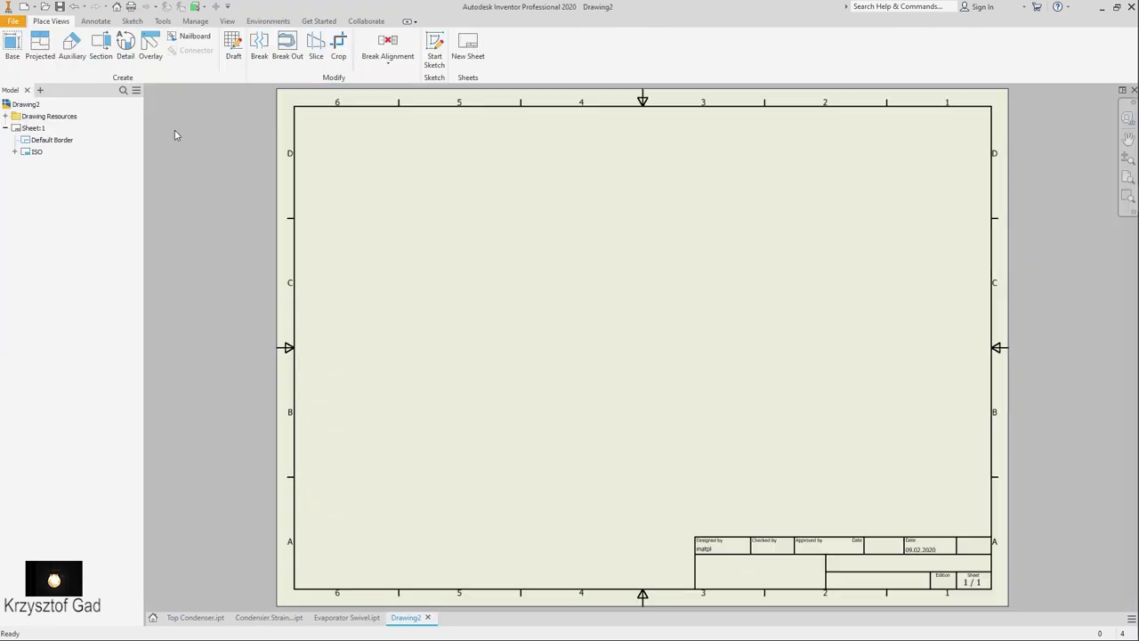
- Change Sheet:1 to A4 portrait size
{"action": "right_click", "coordinate": [41, 130]}
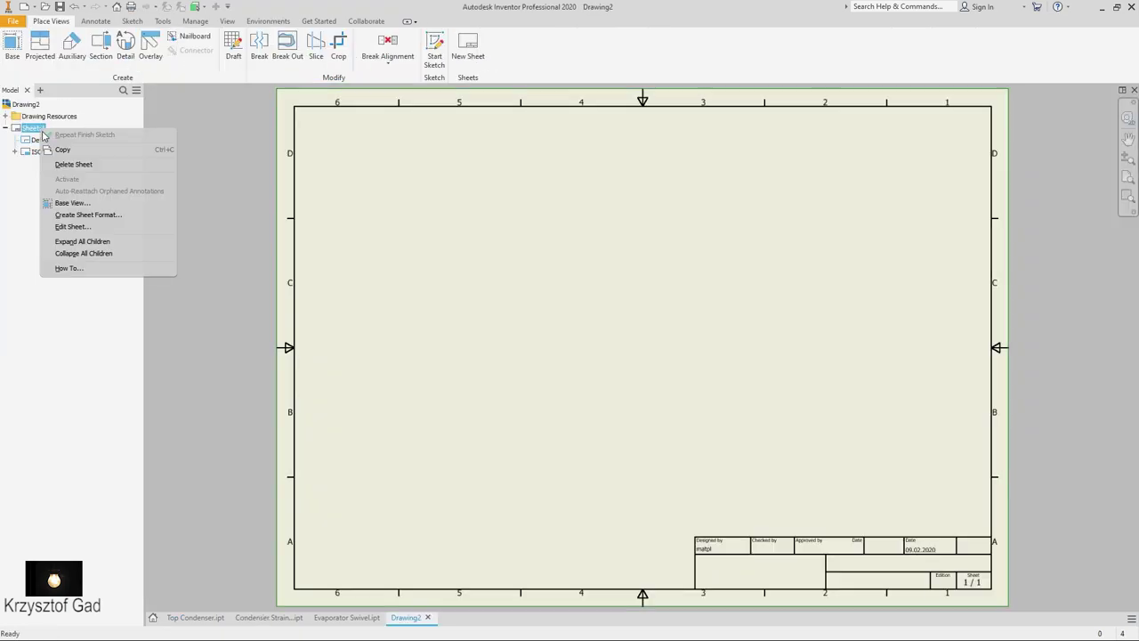
{"action": "left_click", "coordinate": [95, 230]}
{"action": "left_click", "coordinate": [200, 167]}
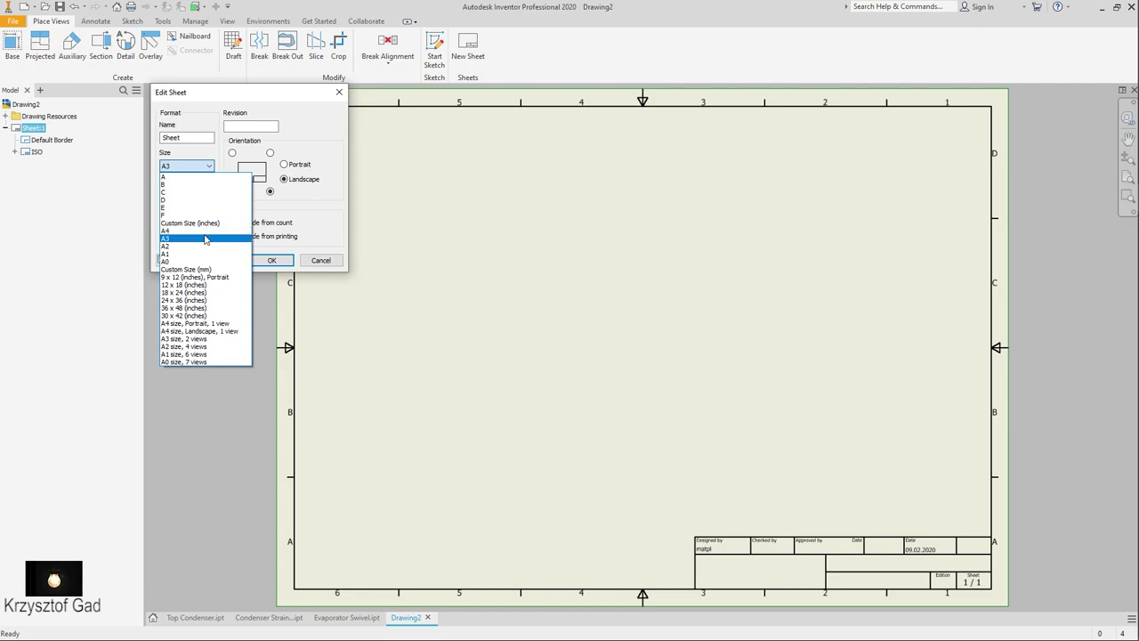
{"action": "left_click", "coordinate": [203, 231]}
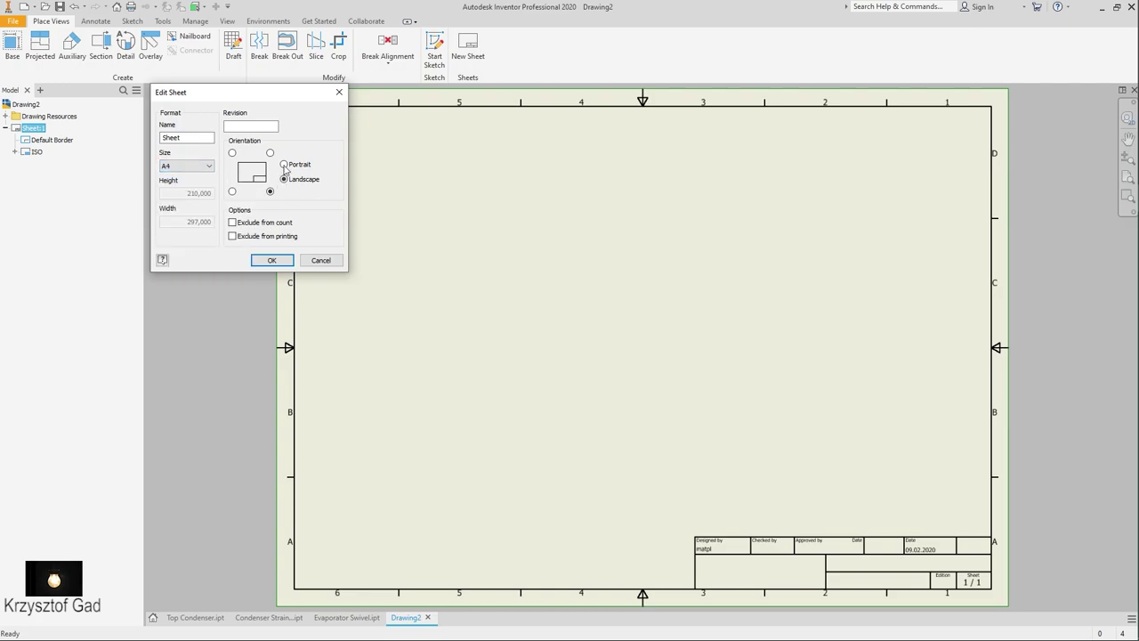
{"action": "left_click", "coordinate": [275, 260]}
- Place a 1:1 horizontal top view of Top Condenser.ipt above the sheet centre
{"action": "left_click", "coordinate": [13, 49]}
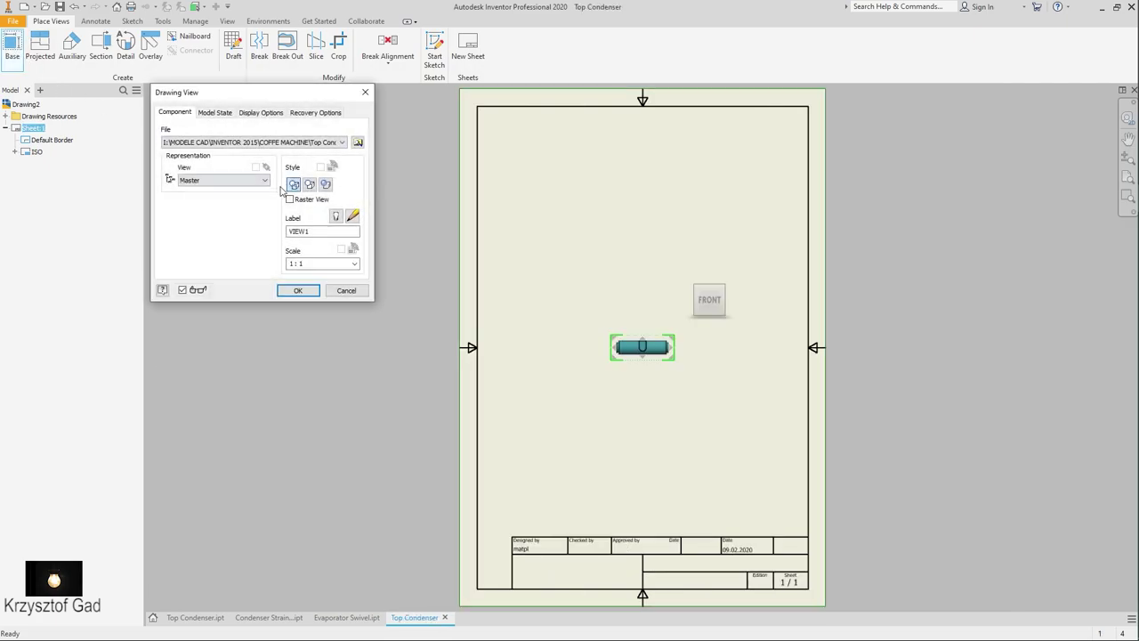
{"action": "left_click", "coordinate": [711, 324]}
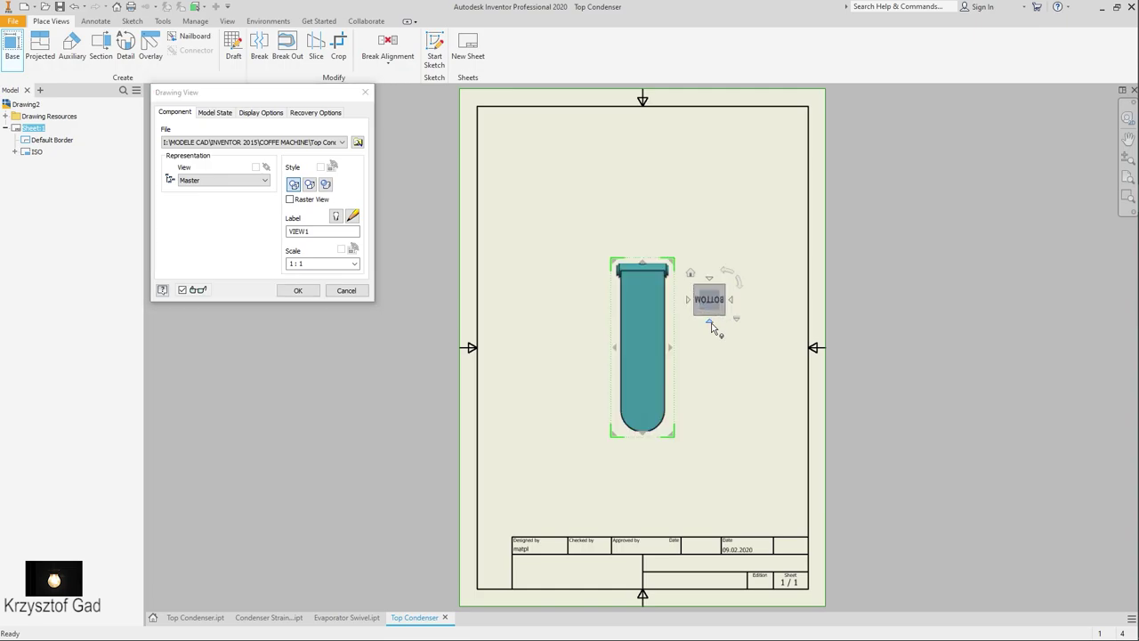
{"action": "left_click", "coordinate": [711, 324]}
{"action": "left_click", "coordinate": [711, 324]}
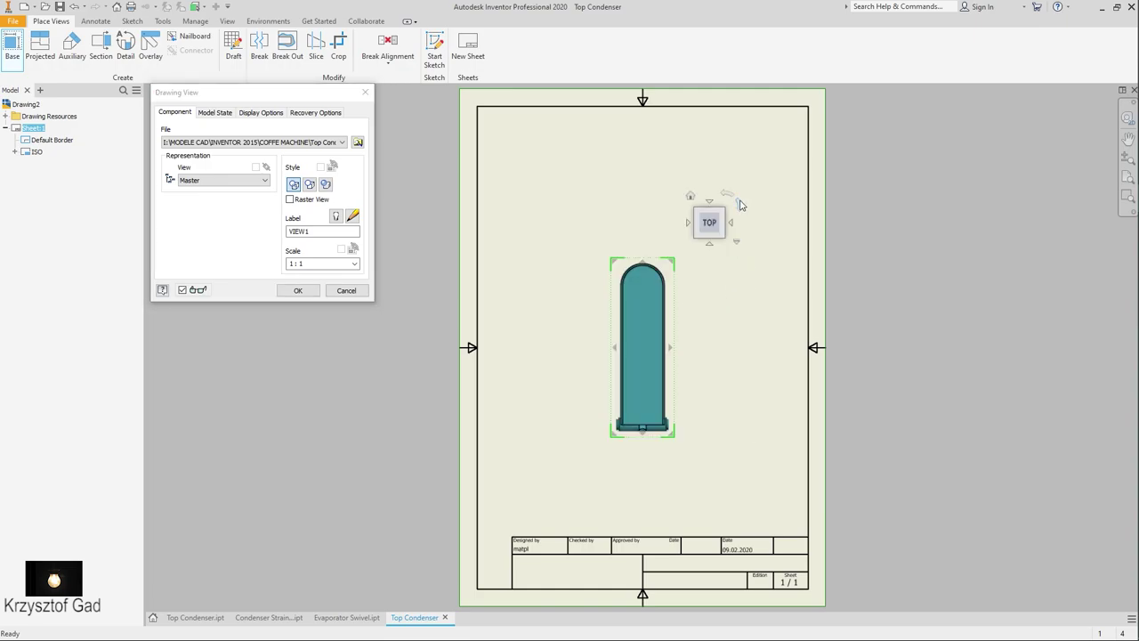
{"action": "left_click", "coordinate": [739, 205]}
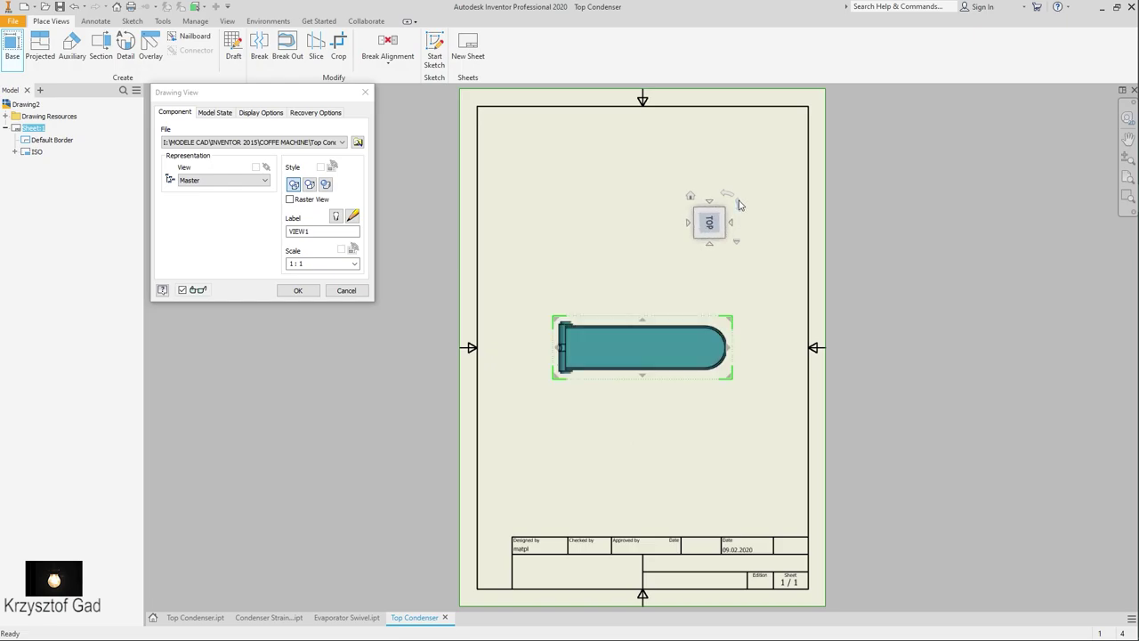
{"action": "left_click", "coordinate": [293, 290]}
{"action": "left_click_drag", "start_coordinate": [632, 313], "coordinate": [635, 185]}
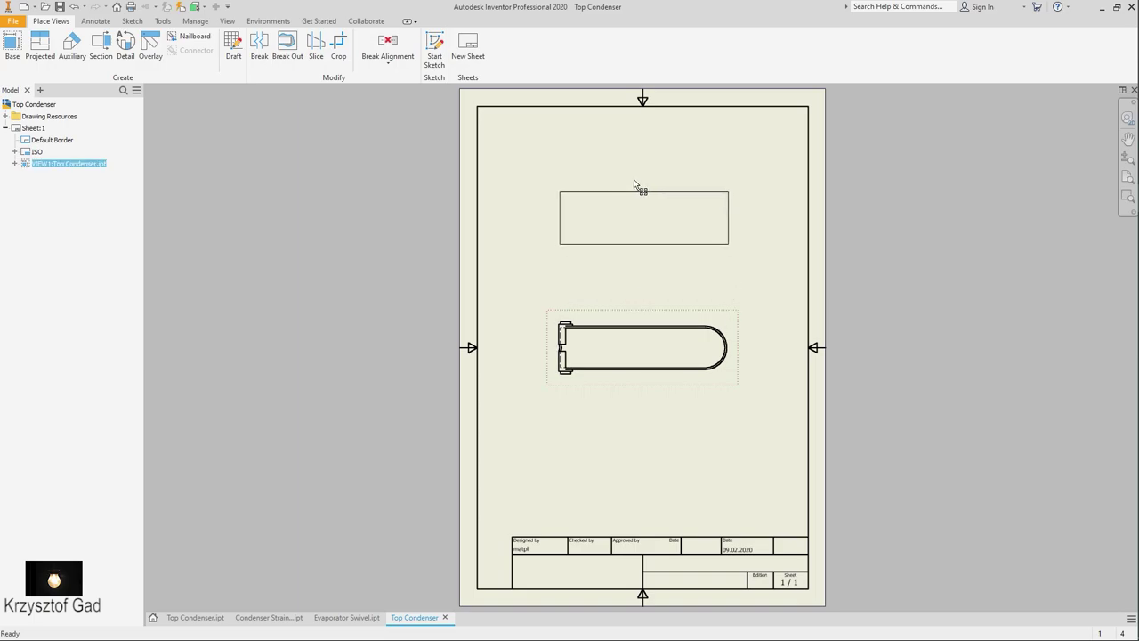
- Draw section line A-A along the condenser centreline and place the 1:1 section view below
{"action": "scroll", "coordinate": [613, 145], "scroll_direction": "up", "scroll_amount": 4}
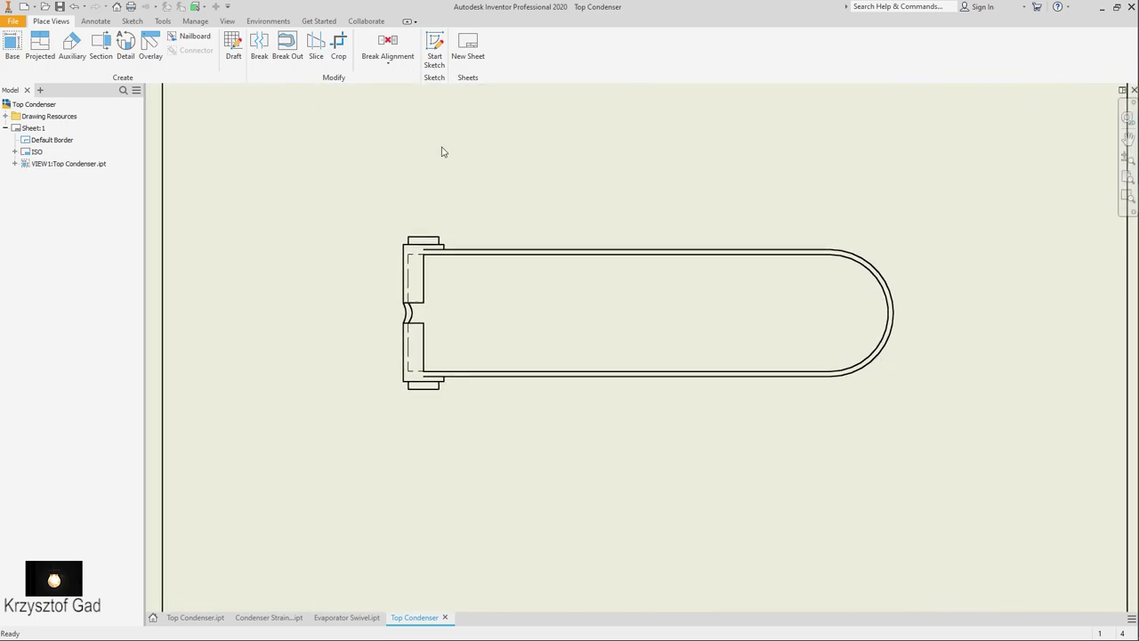
{"action": "left_click", "coordinate": [112, 42]}
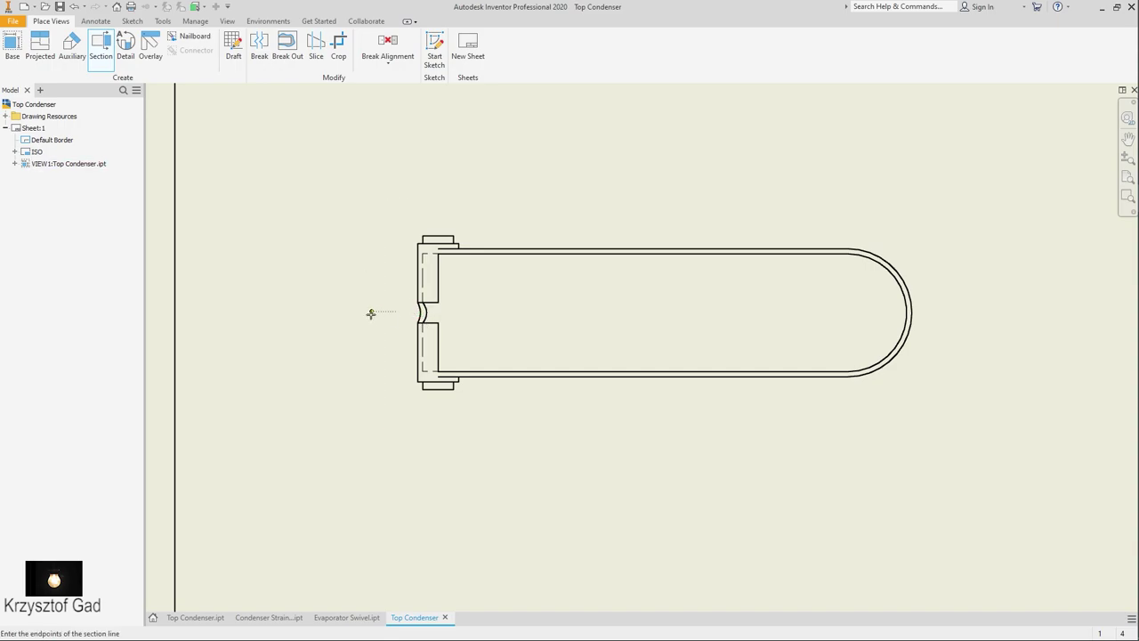
{"action": "right_click", "coordinate": [969, 281]}
{"action": "left_click", "coordinate": [1006, 276]}
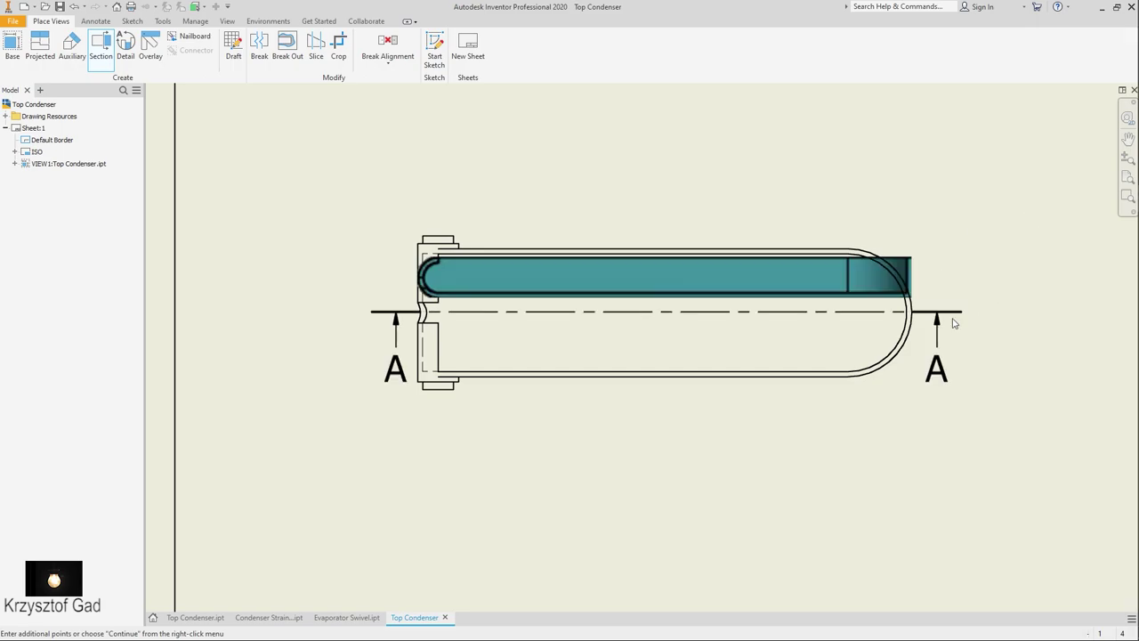
{"action": "left_click", "coordinate": [646, 458]}
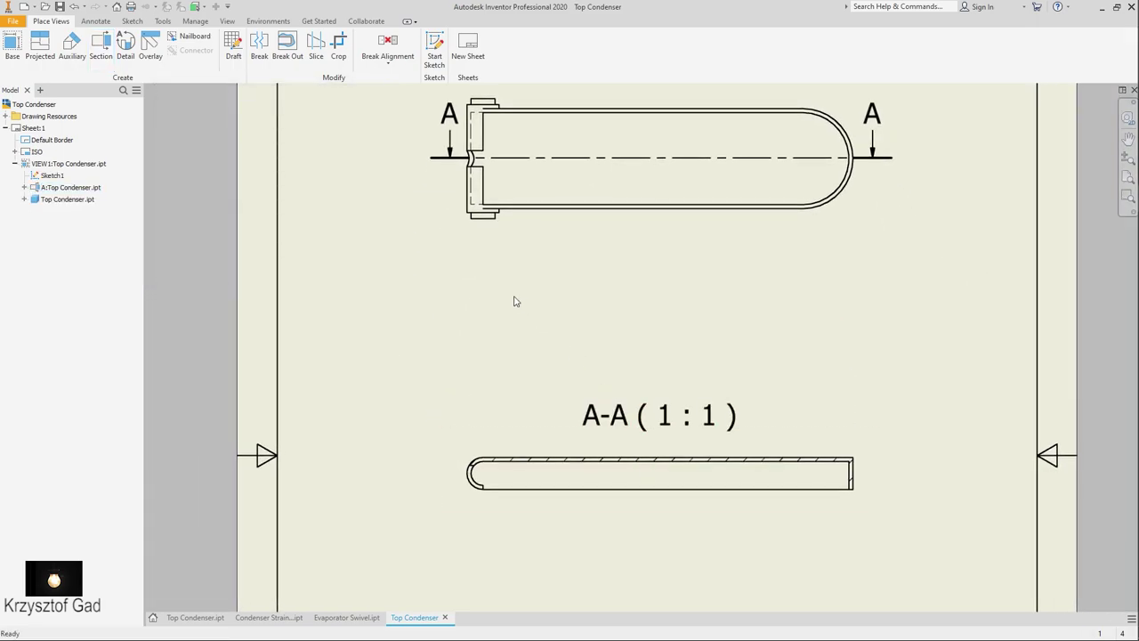
{"action": "scroll", "coordinate": [513, 300], "scroll_direction": "up", "scroll_amount": 2}
{"action": "scroll", "coordinate": [506, 293], "scroll_direction": "up", "scroll_amount": 2}
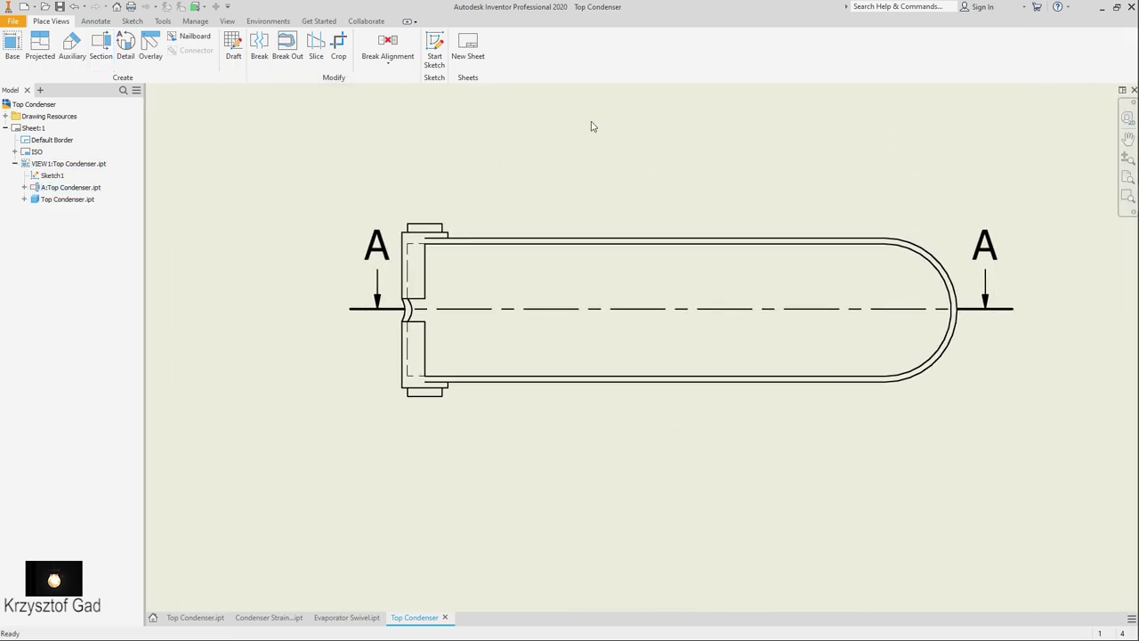
{"action": "left_click", "coordinate": [98, 21]}
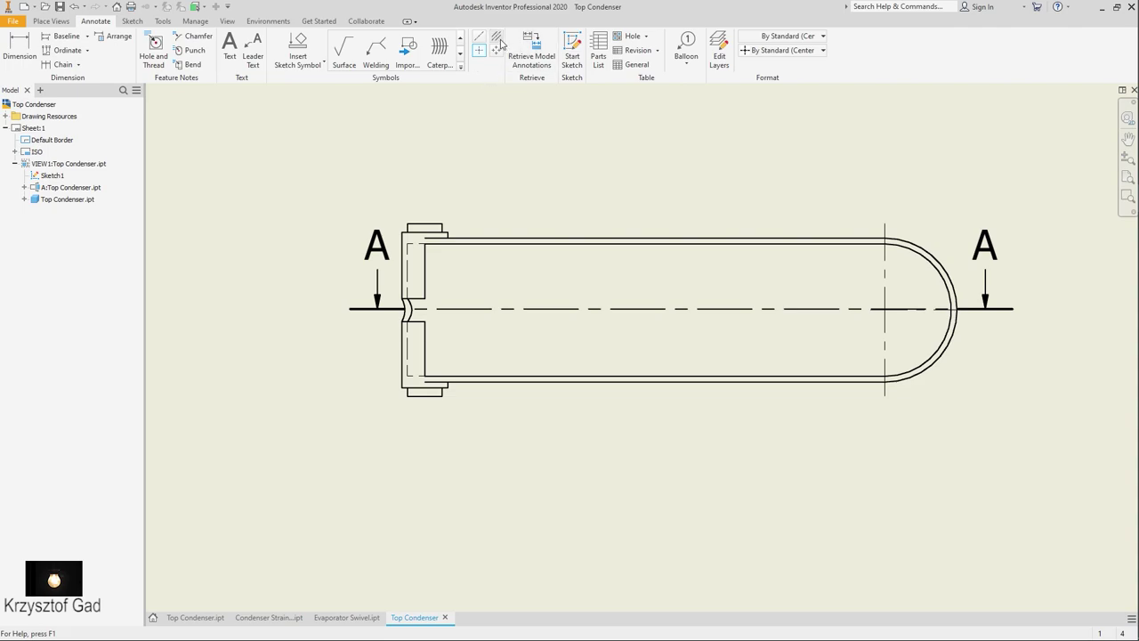
- Zoom around the top view to check centrelines on the rounded end and flange bosses
{"action": "scroll", "coordinate": [453, 262], "scroll_direction": "up", "scroll_amount": 3}
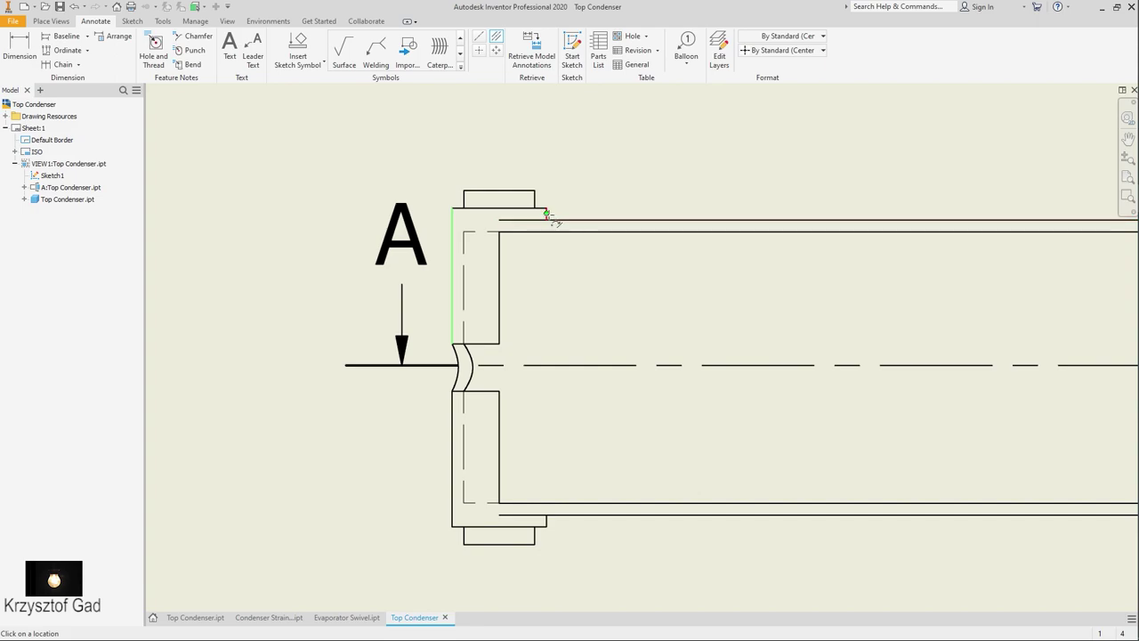
{"action": "scroll", "coordinate": [547, 215], "scroll_direction": "up", "scroll_amount": 3}
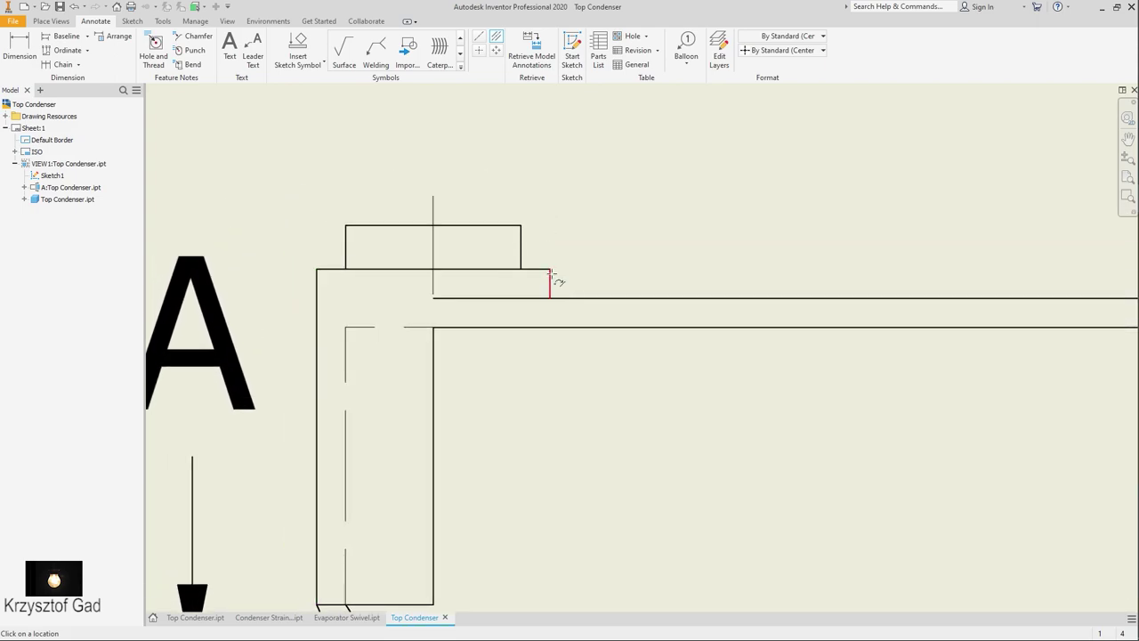
{"action": "scroll", "coordinate": [550, 275], "scroll_direction": "down", "scroll_amount": 5}
{"action": "scroll", "coordinate": [404, 380], "scroll_direction": "up", "scroll_amount": 4}
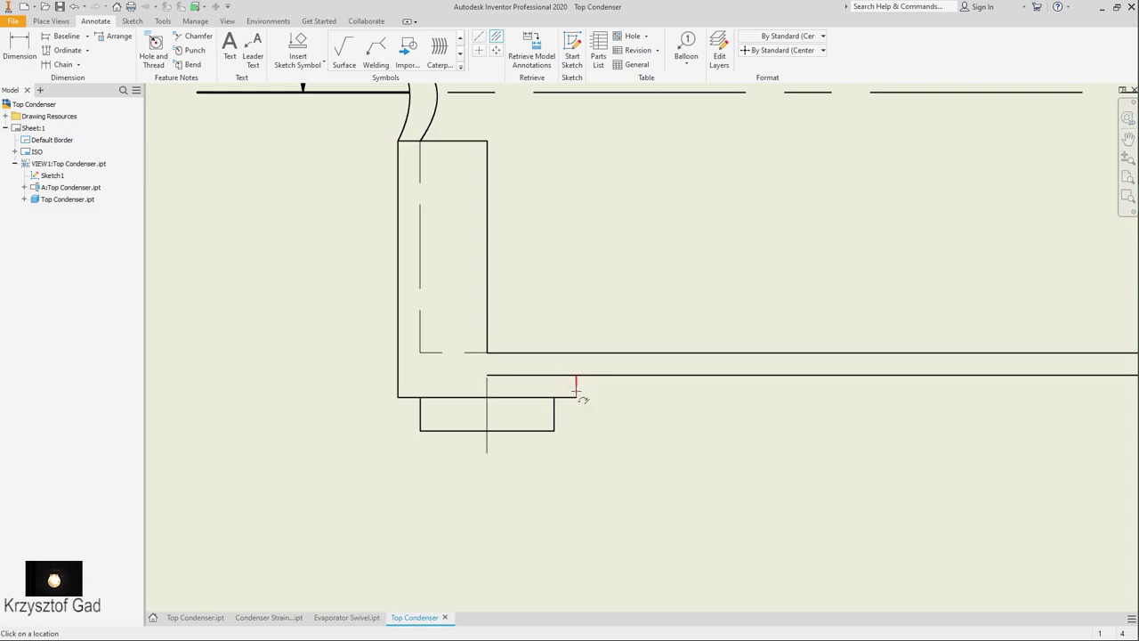
{"action": "scroll", "coordinate": [576, 389], "scroll_direction": "down", "scroll_amount": 3}
{"action": "scroll", "coordinate": [572, 394], "scroll_direction": "down", "scroll_amount": 1}
{"action": "scroll", "coordinate": [541, 363], "scroll_direction": "down", "scroll_amount": 1}
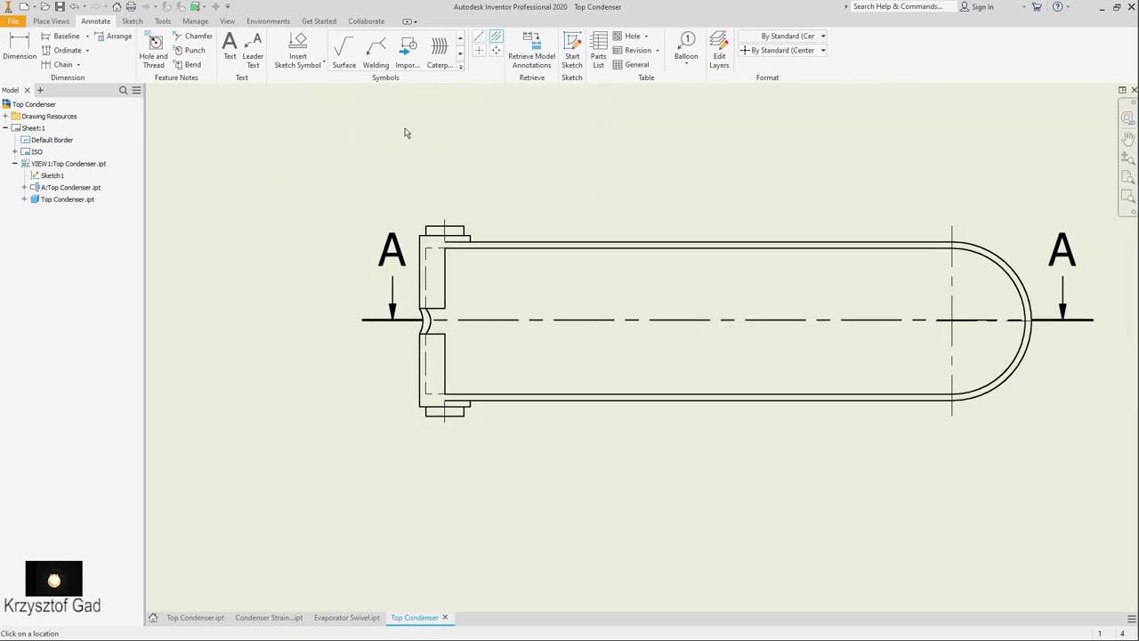
- Sketch a rectangle on the top view around the lower half of the left flange
{"action": "left_click", "coordinate": [132, 22]}
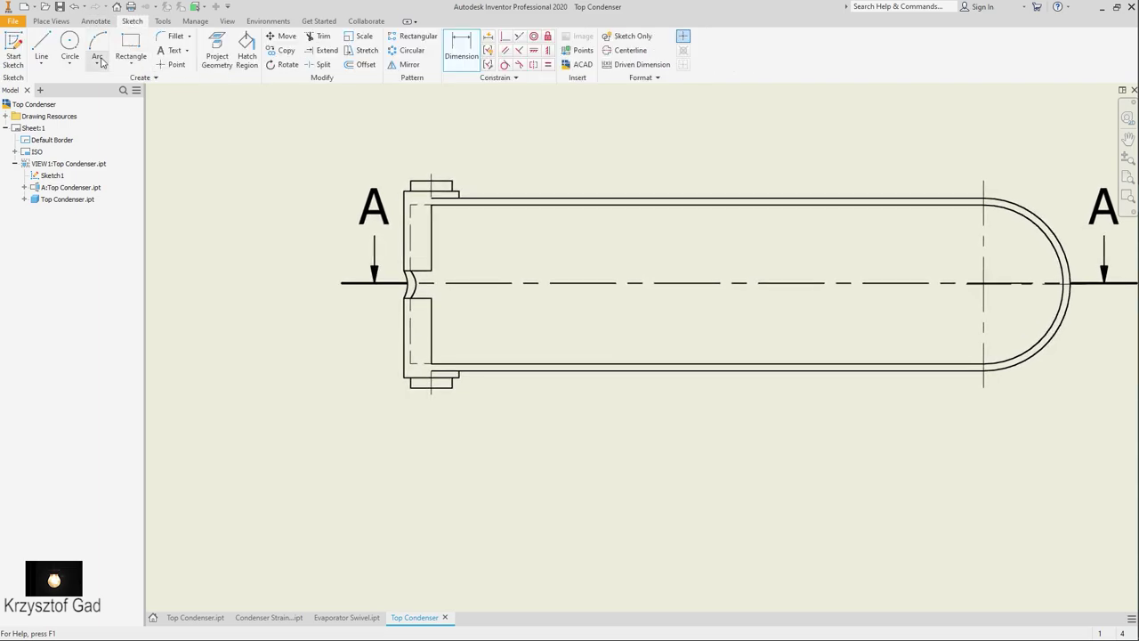
{"action": "left_click", "coordinate": [131, 46]}
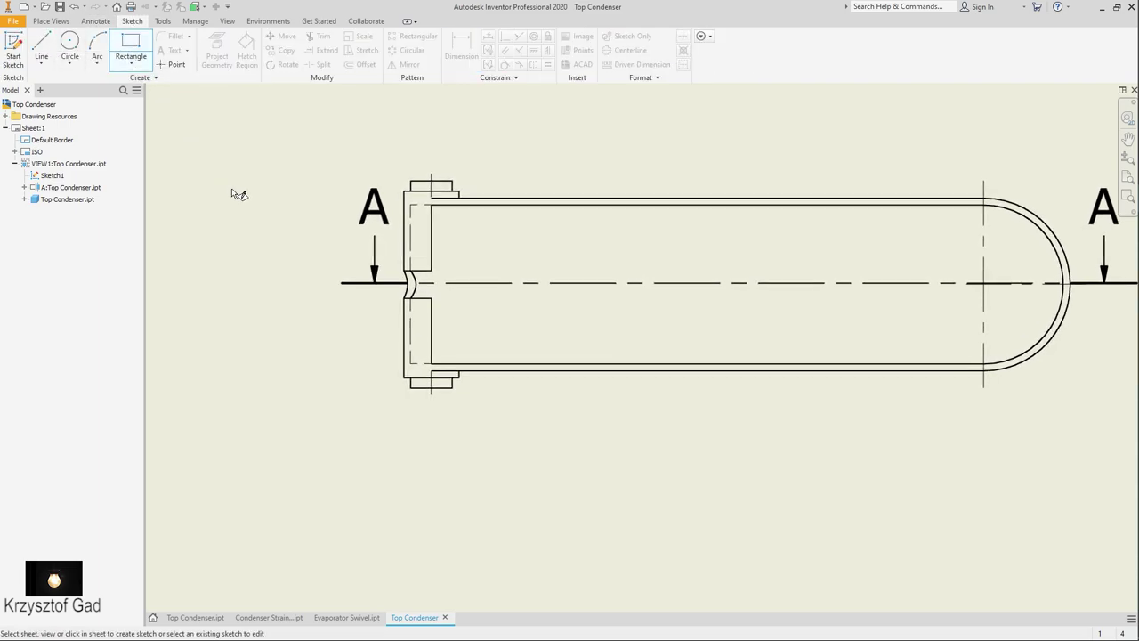
{"action": "left_click", "coordinate": [452, 344]}
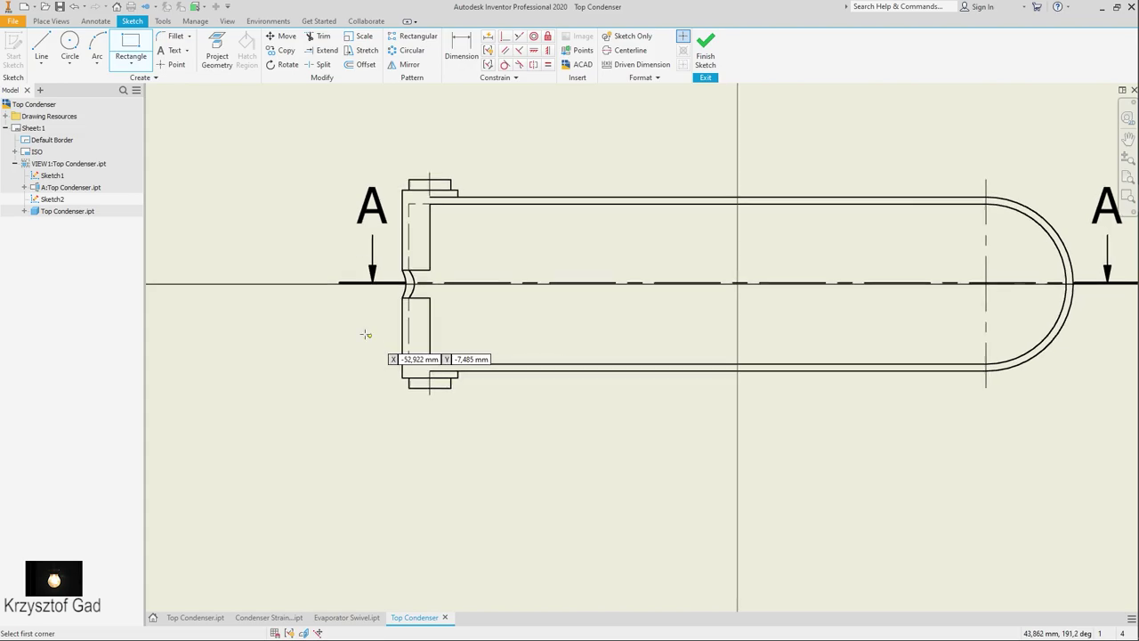
{"action": "scroll", "coordinate": [368, 330], "scroll_direction": "up", "scroll_amount": 2}
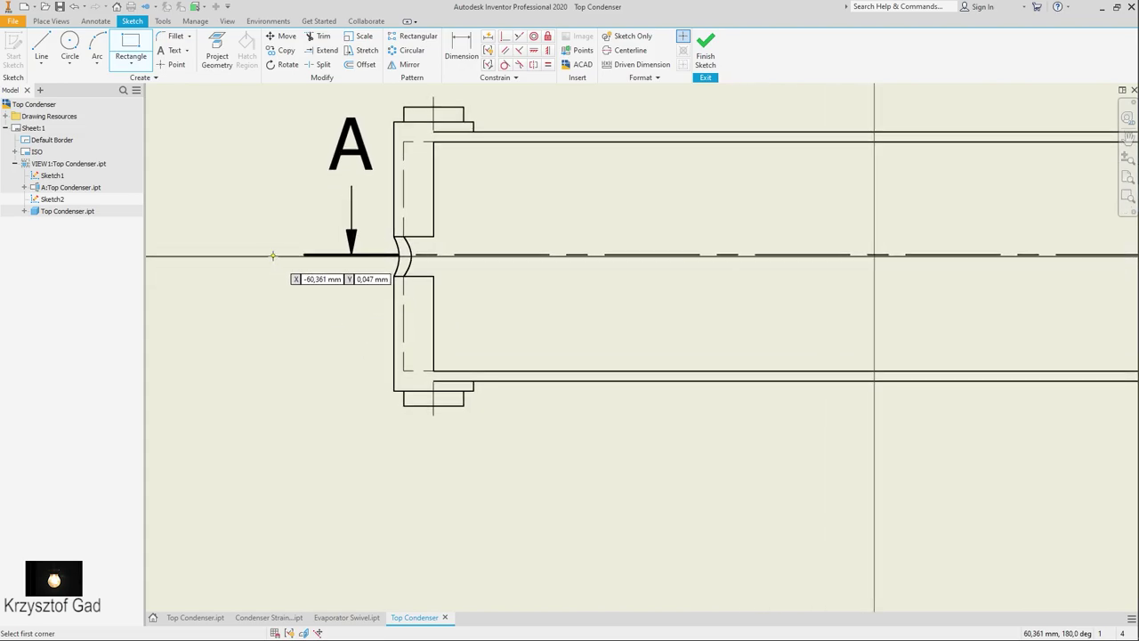
{"action": "left_click", "coordinate": [534, 434]}
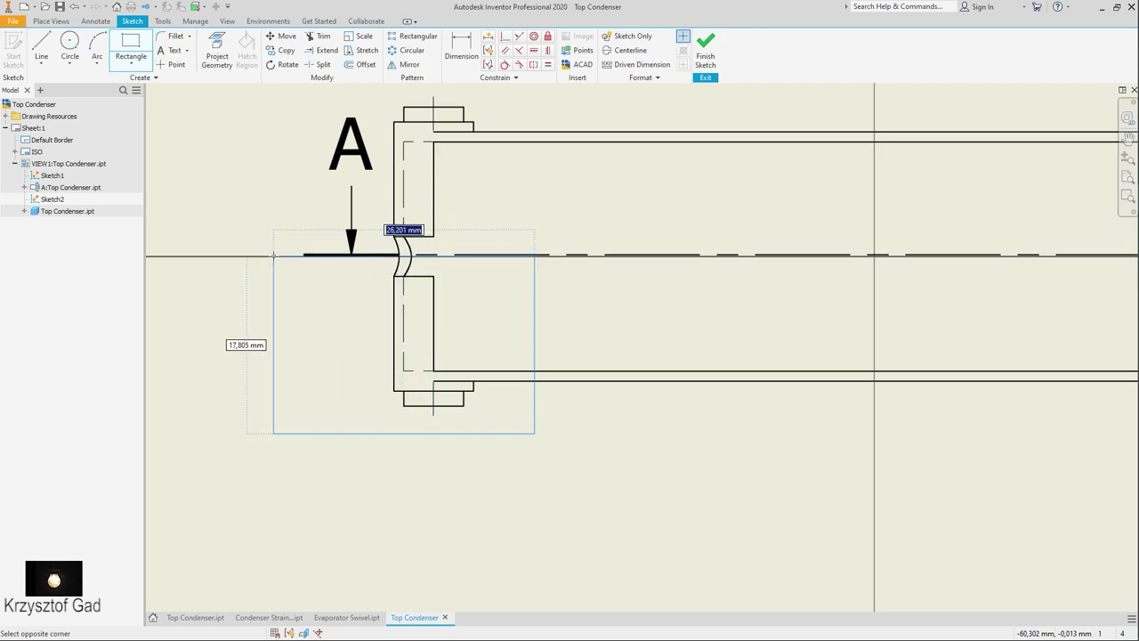
{"action": "left_click", "coordinate": [273, 255]}
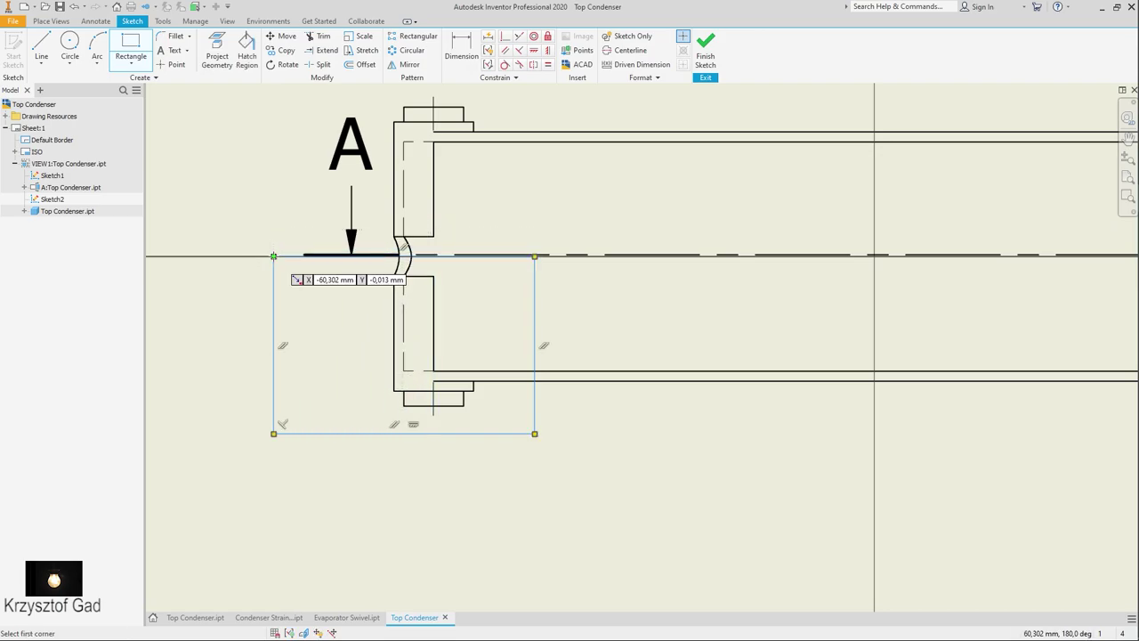
{"action": "left_click", "coordinate": [700, 51]}
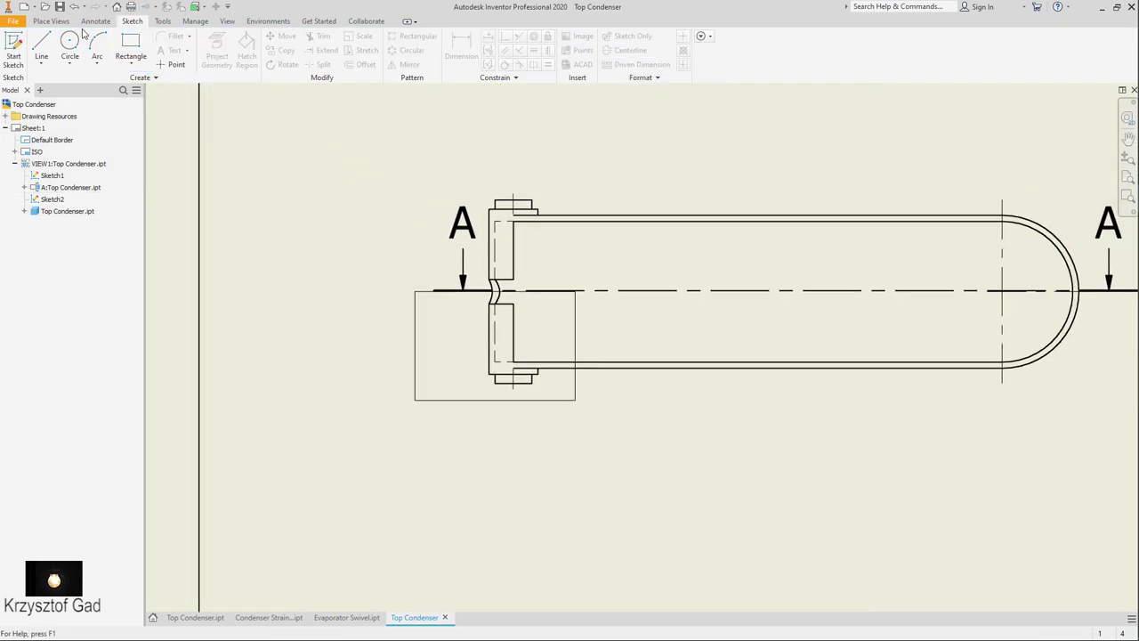
{"action": "left_click", "coordinate": [59, 22]}
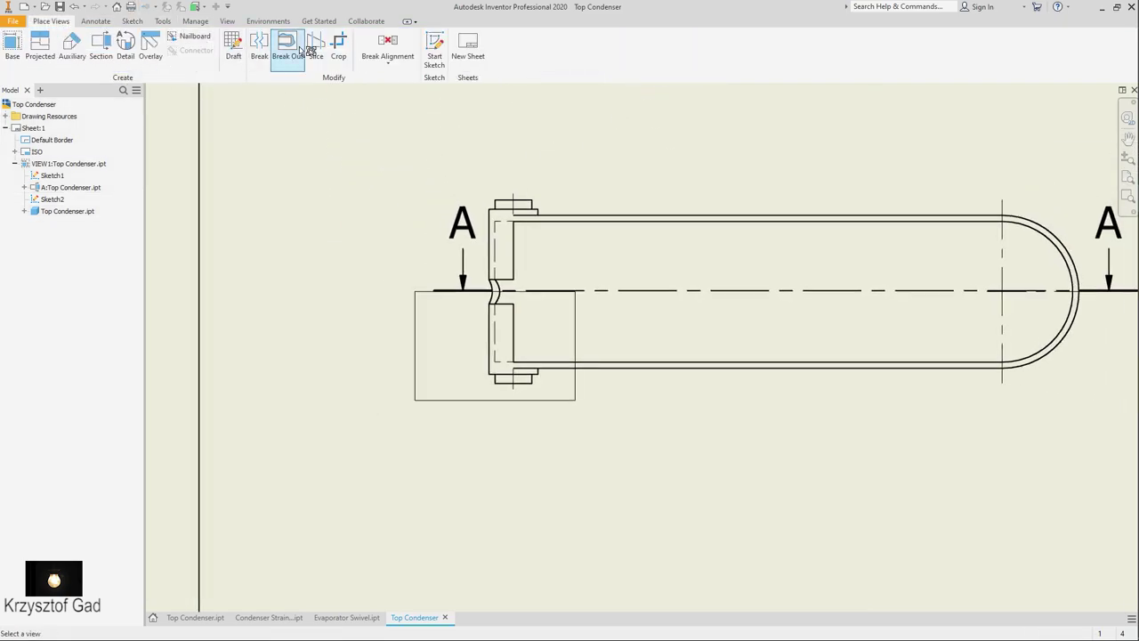
- Cut a 6 mm break-out section through the flange using the sketched rectangle
{"action": "left_click", "coordinate": [480, 332]}
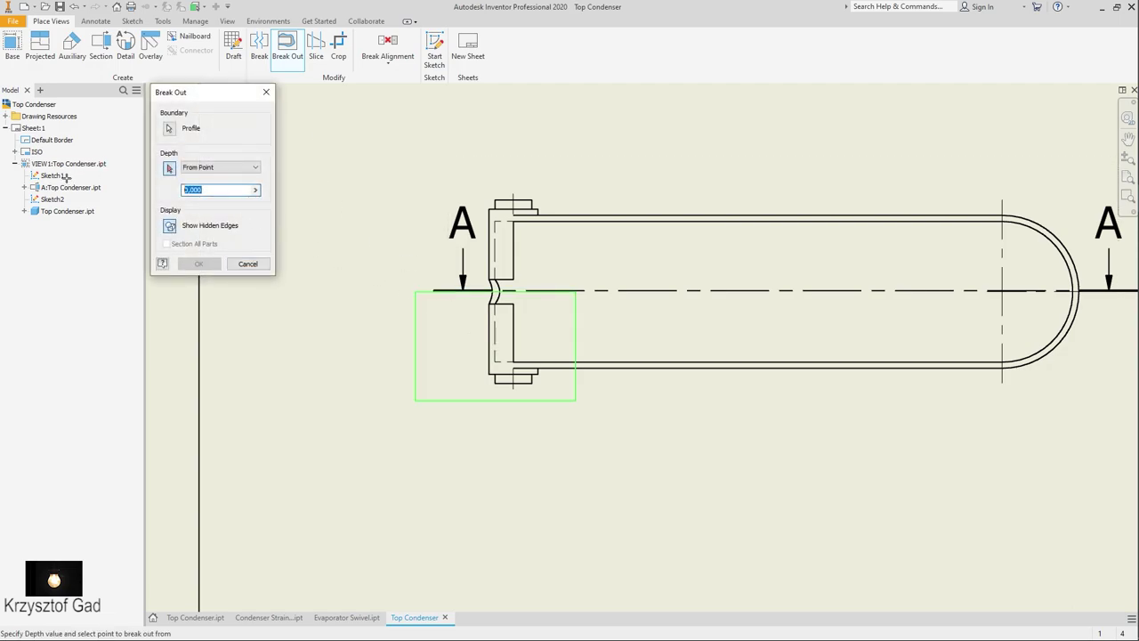
{"action": "type", "text": "6"}
{"action": "scroll", "coordinate": [501, 218], "scroll_direction": "down", "scroll_amount": 1}
{"action": "scroll", "coordinate": [501, 218], "scroll_direction": "down", "scroll_amount": 2}
{"action": "scroll", "coordinate": [501, 218], "scroll_direction": "down", "scroll_amount": 2}
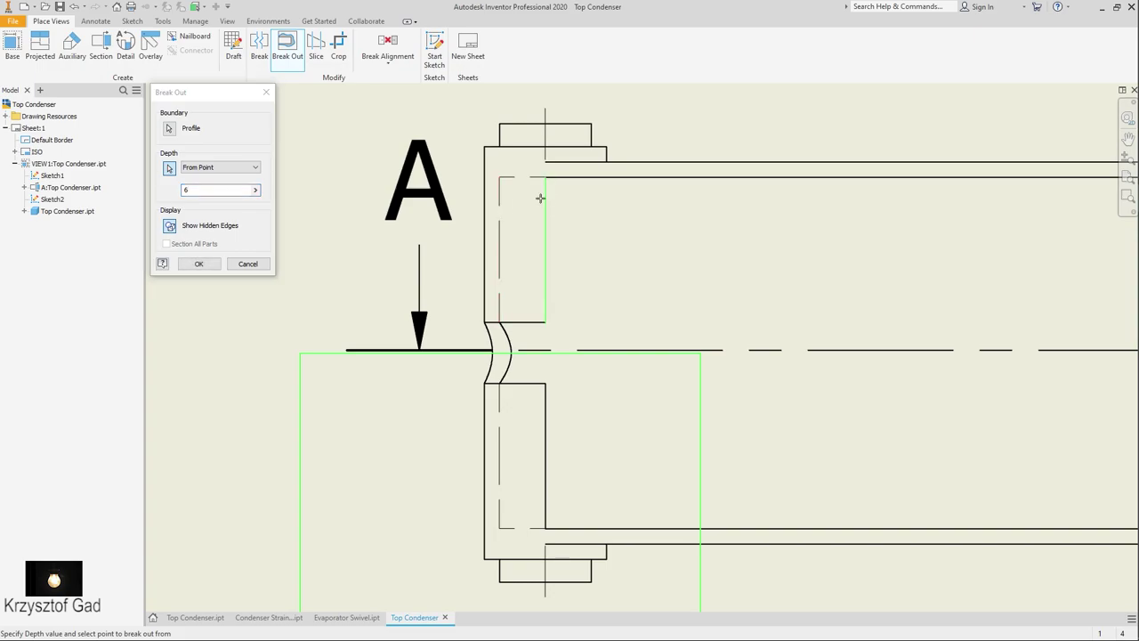
{"action": "left_click", "coordinate": [198, 264]}
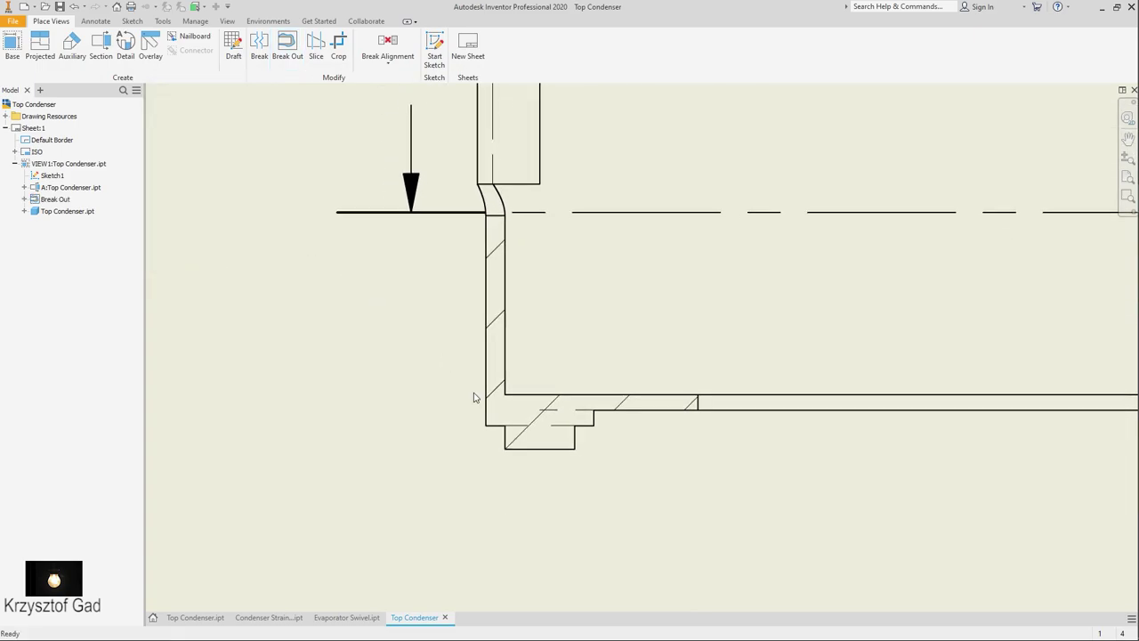
- Set the hatch to ANSI 31 at 45° with scale 0,5
{"action": "double_click", "coordinate": [501, 392]}
{"action": "type", "text": "0,5"}
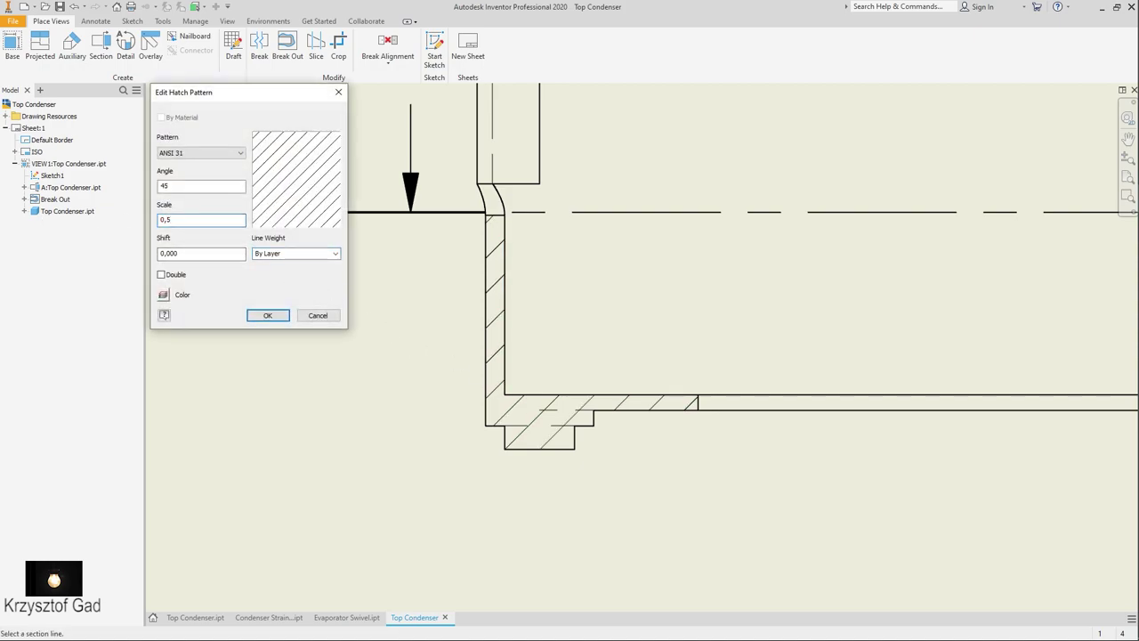
{"action": "key", "text": "Return"}
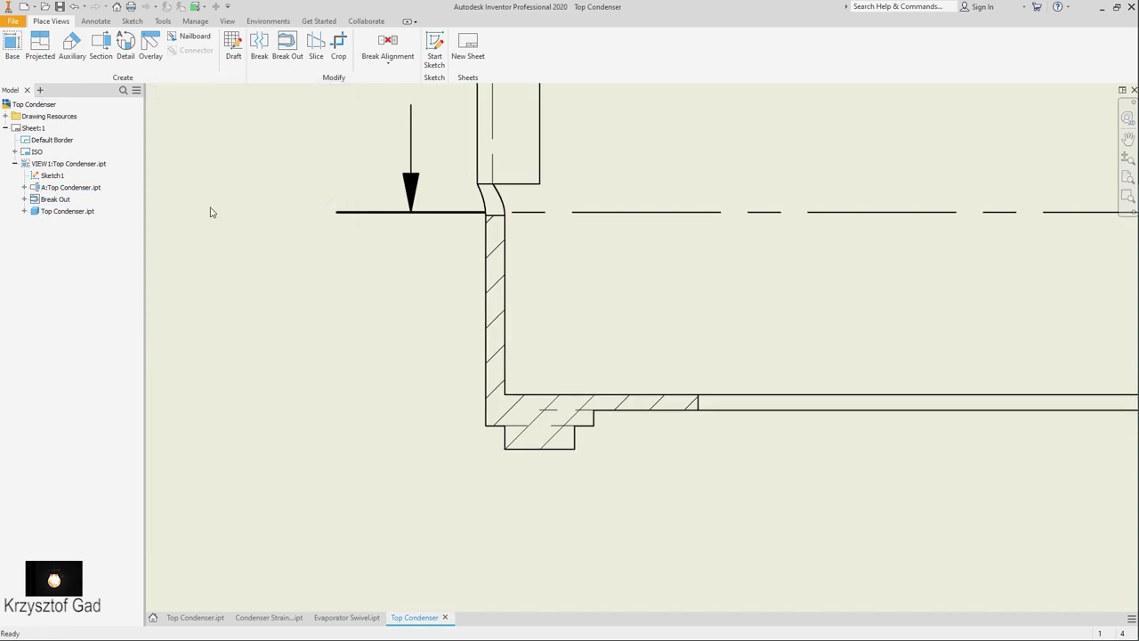
{"action": "scroll", "coordinate": [211, 208], "scroll_direction": "down", "scroll_amount": 3}
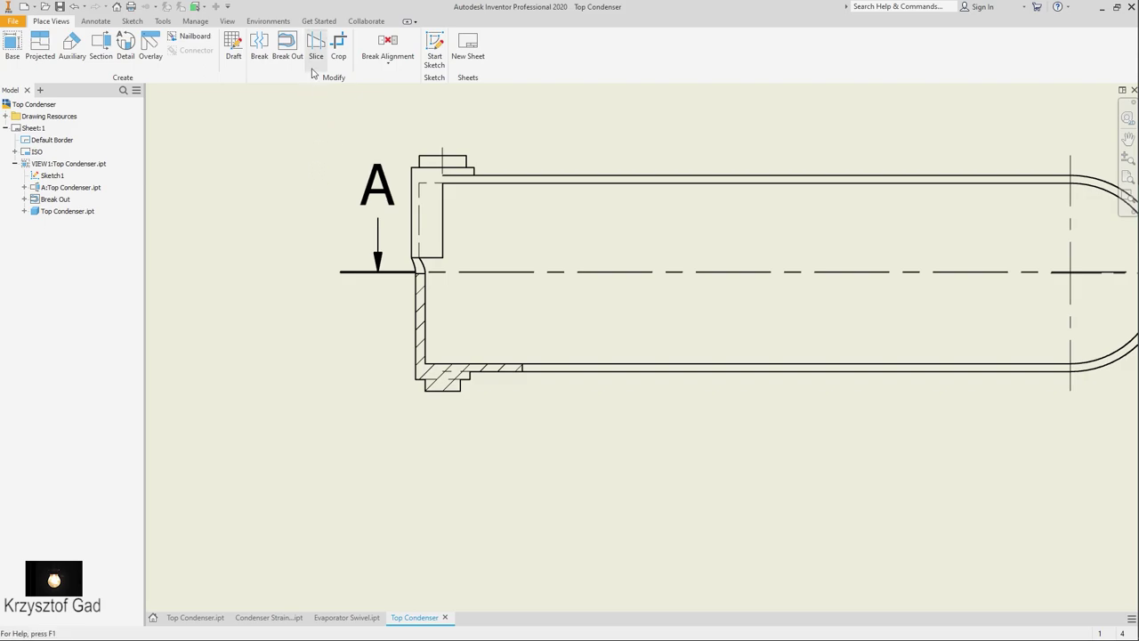
- Dimension the section heights 25, 27 and 30
{"action": "left_click", "coordinate": [112, 21]}
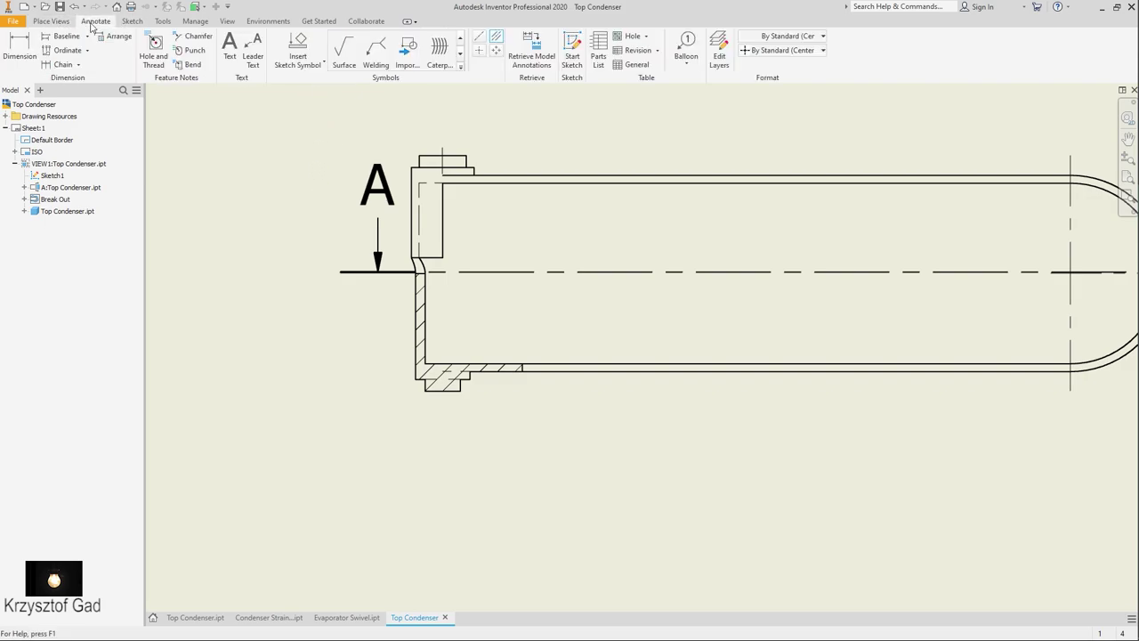
{"action": "left_click", "coordinate": [28, 53]}
{"action": "scroll", "coordinate": [356, 119], "scroll_direction": "up", "scroll_amount": 5}
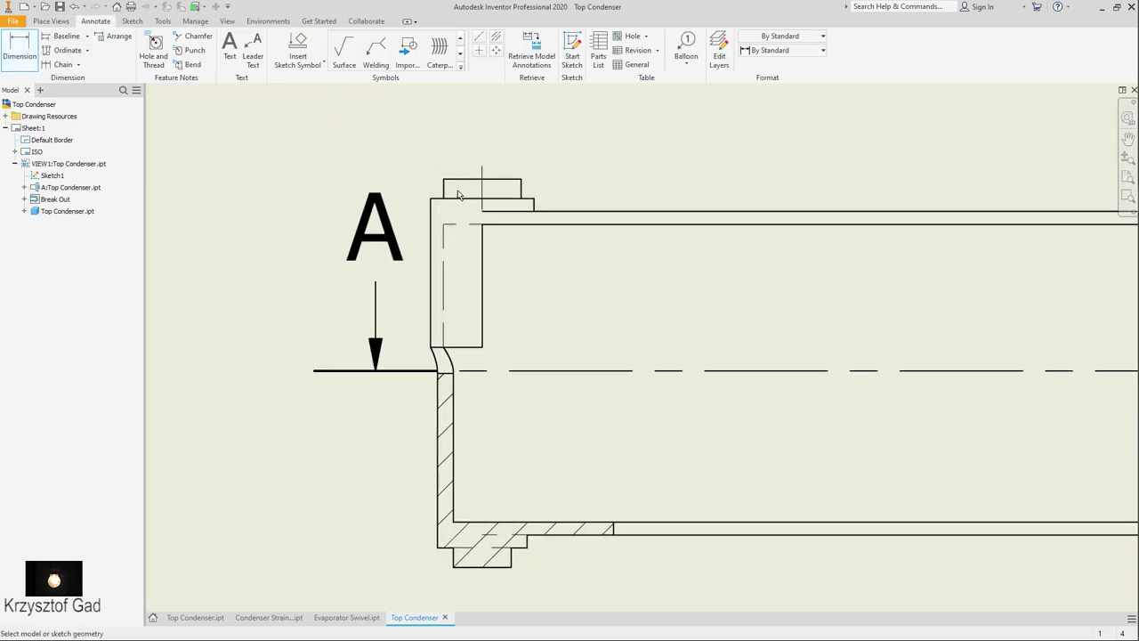
{"action": "middle_click_drag", "start_coordinate": [610, 623], "coordinate": [610, 389]}
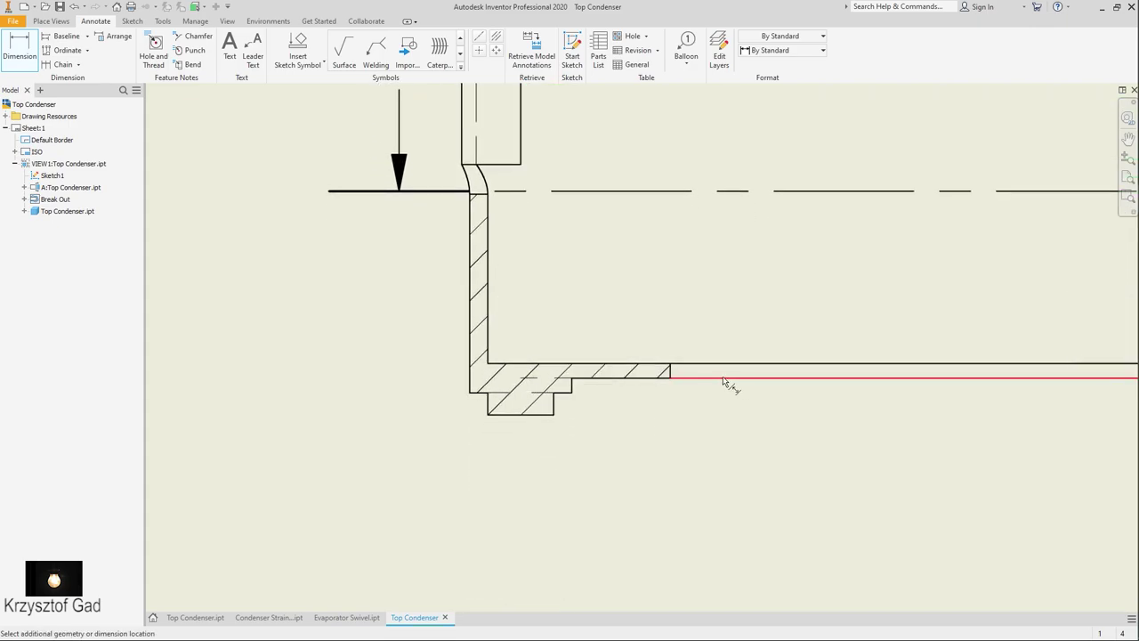
{"action": "left_click", "coordinate": [681, 374]}
{"action": "middle_click_drag", "start_coordinate": [681, 376], "coordinate": [780, 493]}
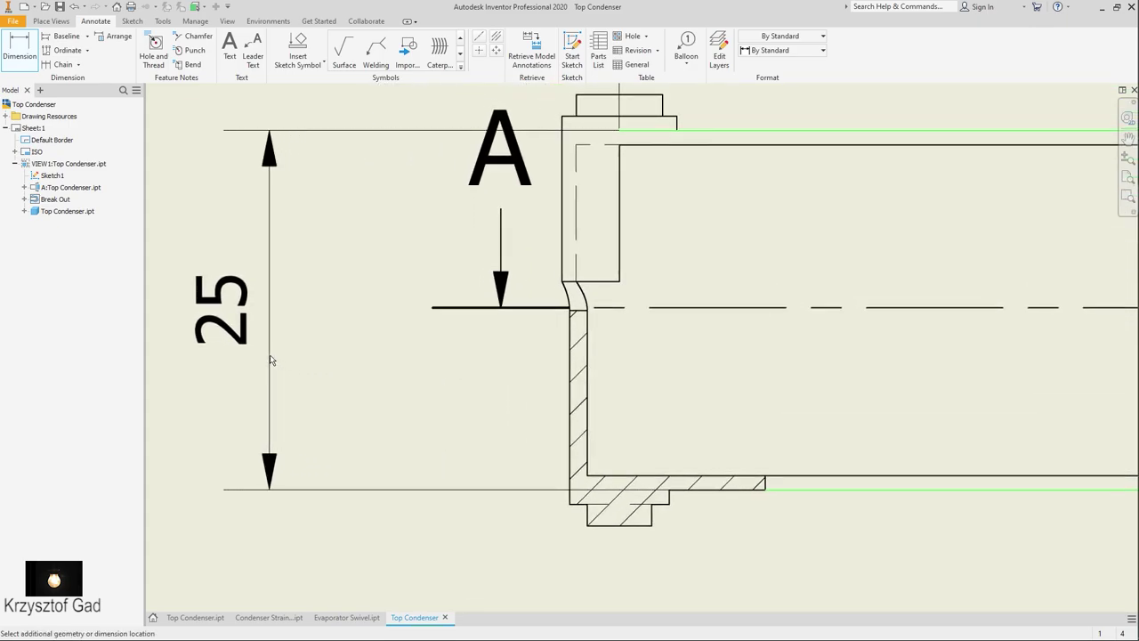
{"action": "left_click", "coordinate": [378, 263]}
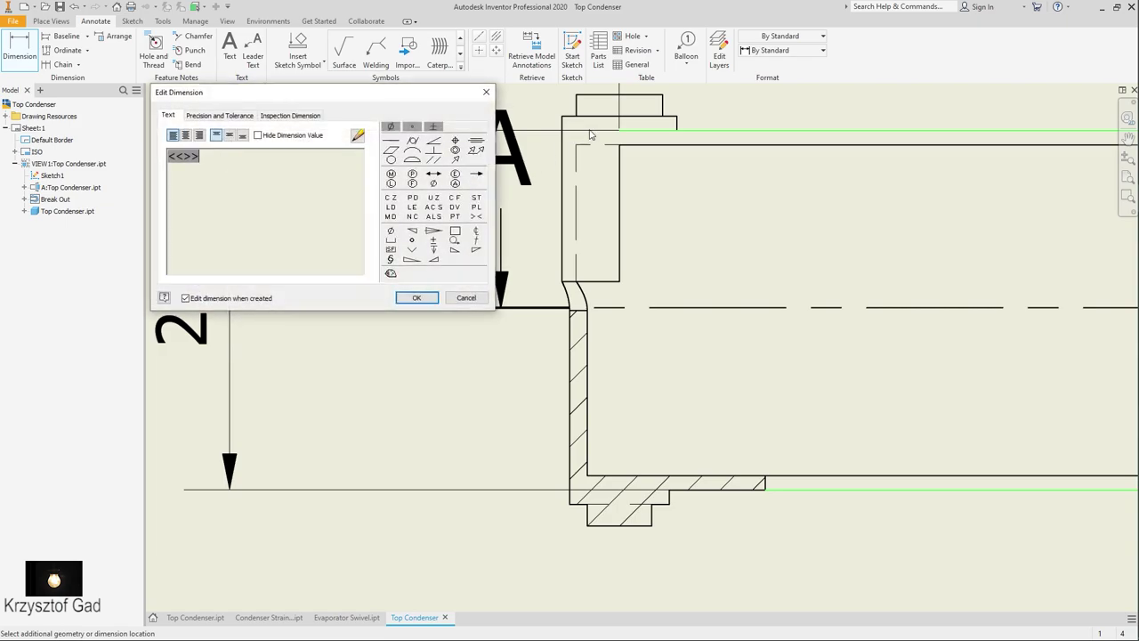
{"action": "left_click", "coordinate": [416, 297]}
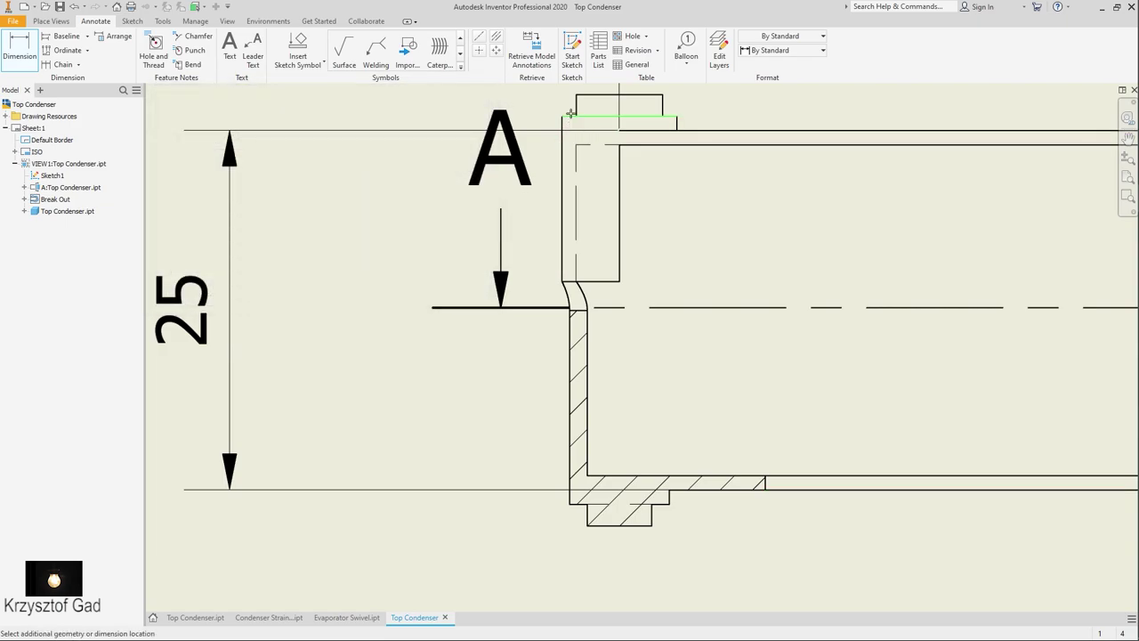
{"action": "left_click", "coordinate": [569, 114]}
{"action": "left_click", "coordinate": [579, 503]}
{"action": "middle_click_drag", "start_coordinate": [165, 432], "coordinate": [334, 436]}
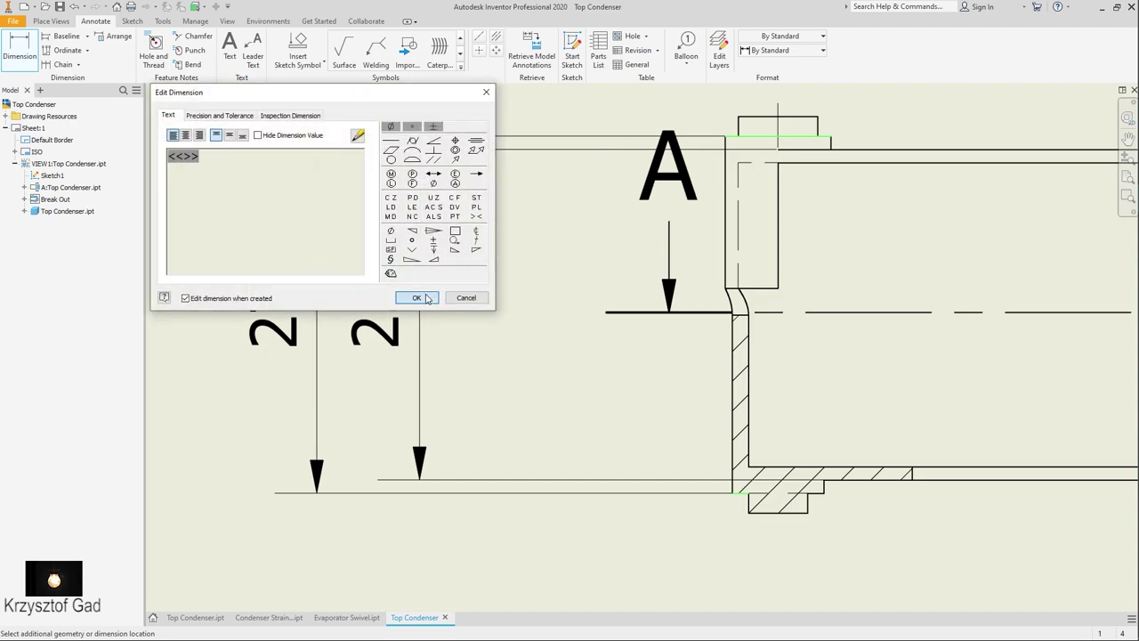
{"action": "left_click", "coordinate": [416, 297]}
{"action": "left_click", "coordinate": [753, 121]}
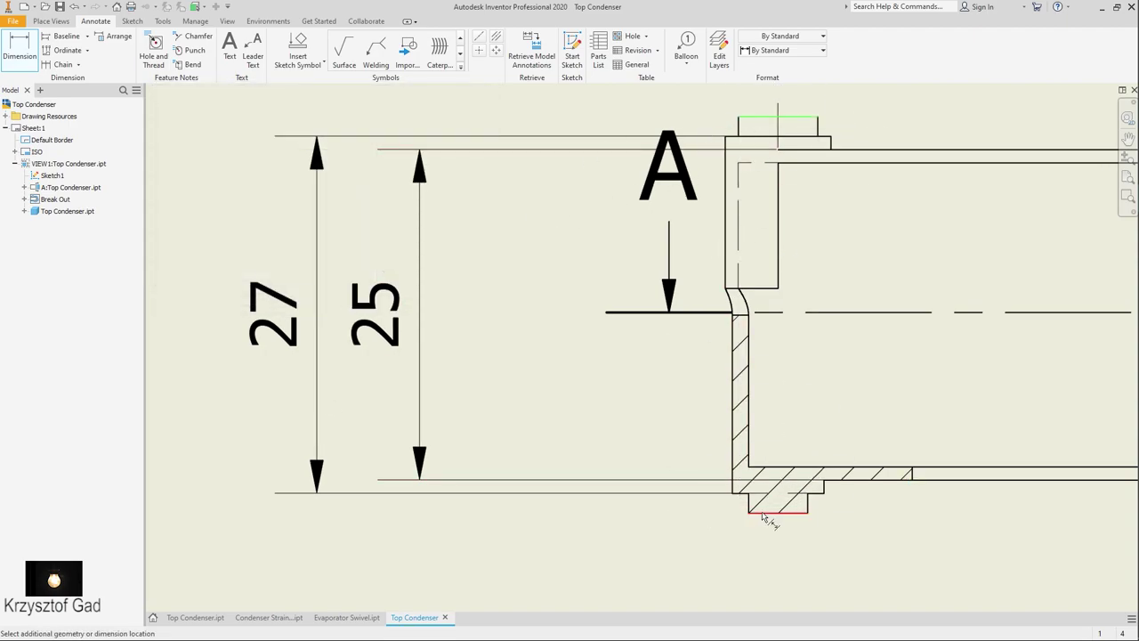
{"action": "left_click", "coordinate": [776, 512]}
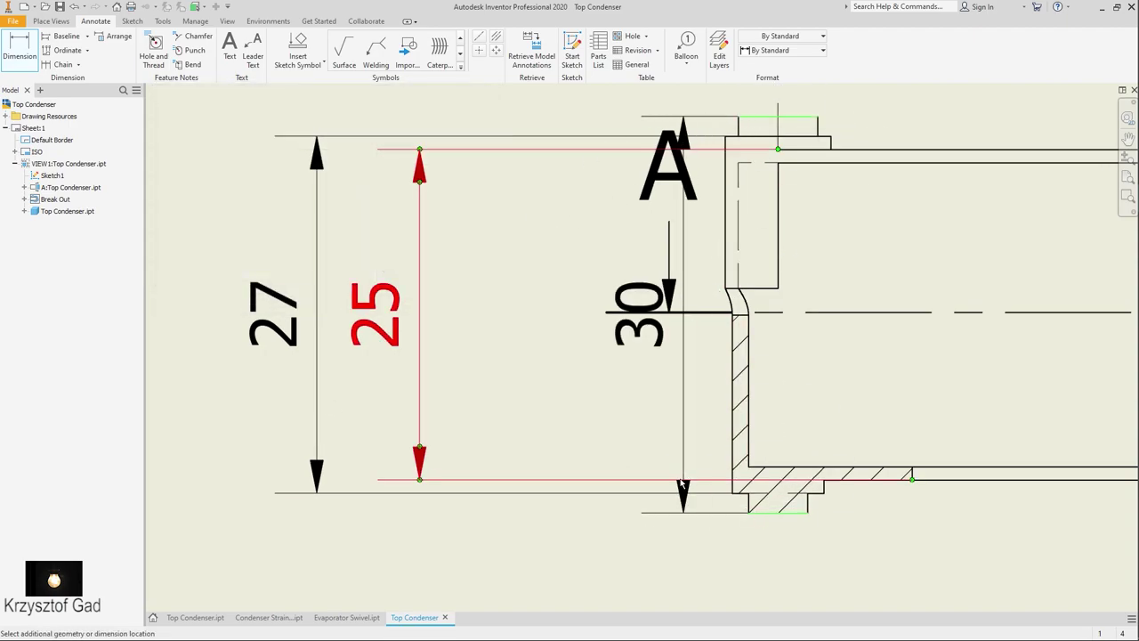
{"action": "left_click", "coordinate": [238, 423]}
{"action": "left_click", "coordinate": [430, 294]}
- Add the 80 length dimension below the section
{"action": "scroll", "coordinate": [433, 300], "scroll_direction": "up", "scroll_amount": 3}
{"action": "scroll", "coordinate": [436, 320], "scroll_direction": "down", "scroll_amount": 3}
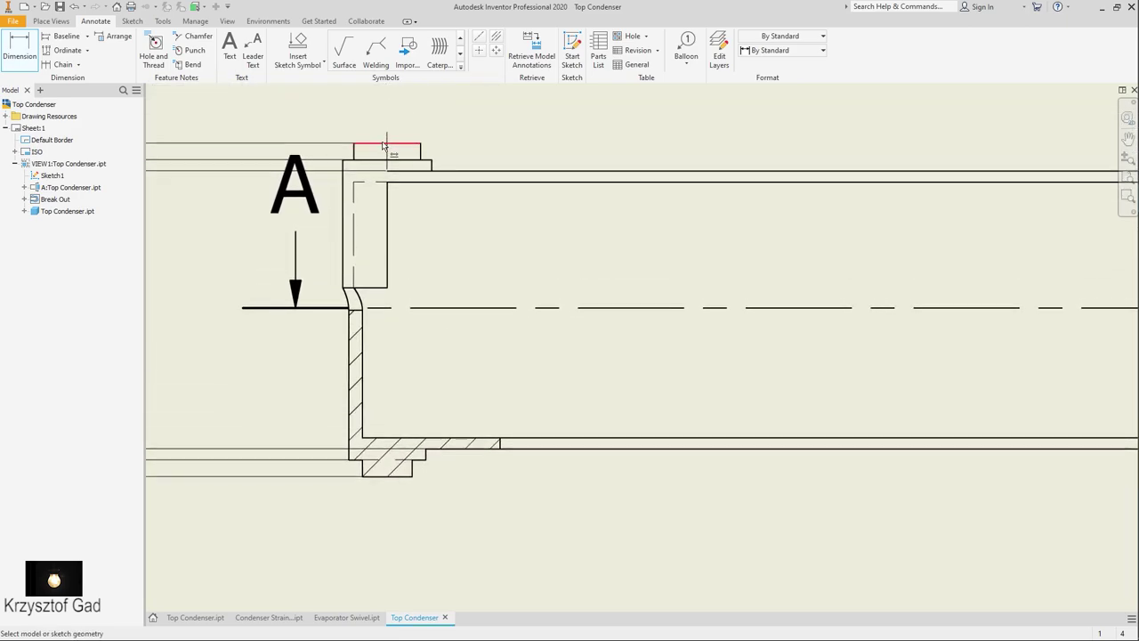
{"action": "scroll", "coordinate": [387, 155], "scroll_direction": "up", "scroll_amount": 3}
{"action": "scroll", "coordinate": [704, 269], "scroll_direction": "down", "scroll_amount": 3}
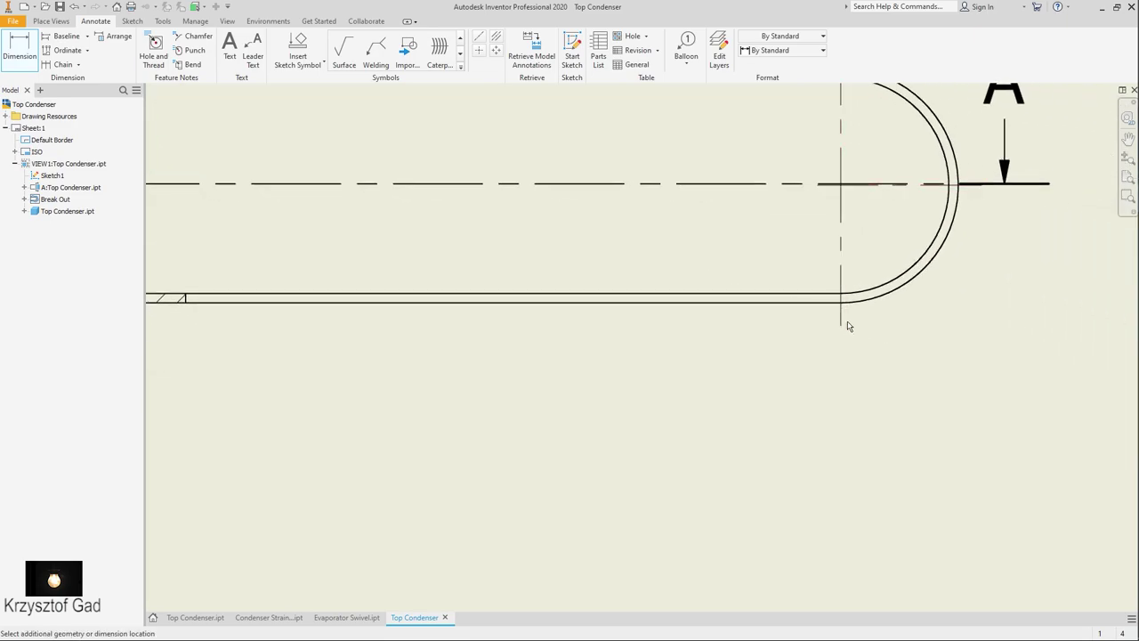
{"action": "left_click", "coordinate": [841, 325]}
{"action": "scroll", "coordinate": [841, 325], "scroll_direction": "up", "scroll_amount": 3}
{"action": "scroll", "coordinate": [631, 382], "scroll_direction": "up", "scroll_amount": 1}
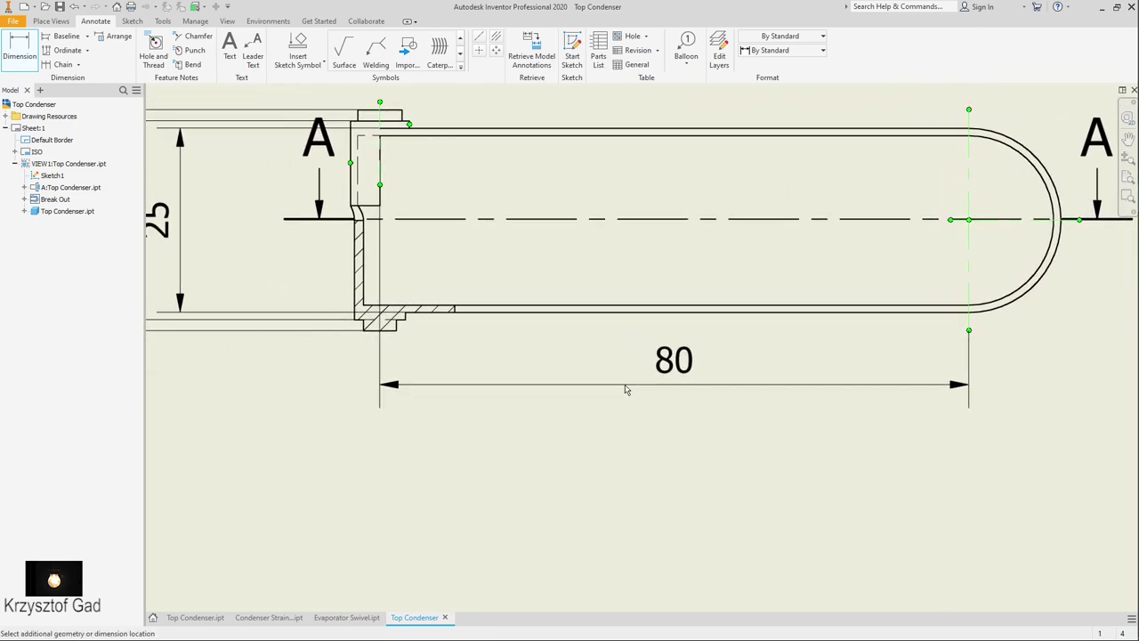
{"action": "left_click", "coordinate": [626, 389]}
{"action": "left_click", "coordinate": [414, 299]}
- Add R12,5 and R11,5 radius dimensions to the rounded end's outer and inner arcs
{"action": "scroll", "coordinate": [528, 272], "scroll_direction": "down", "scroll_amount": 2}
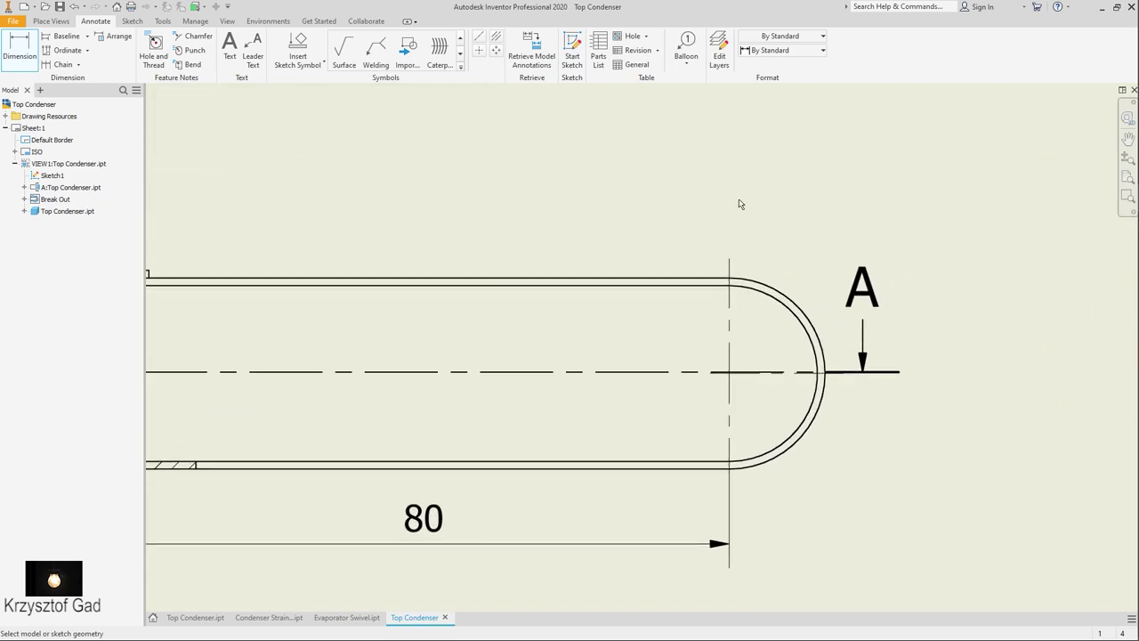
{"action": "scroll", "coordinate": [688, 294], "scroll_direction": "down", "scroll_amount": 2}
{"action": "left_click", "coordinate": [688, 293]}
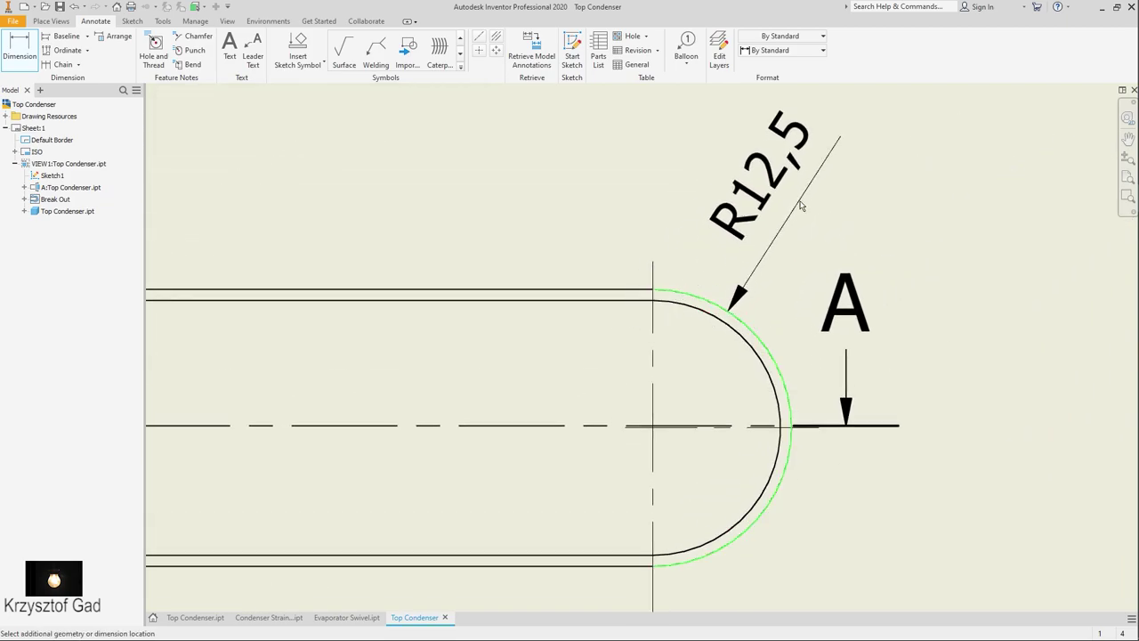
{"action": "left_click", "coordinate": [799, 206]}
{"action": "left_click", "coordinate": [428, 302]}
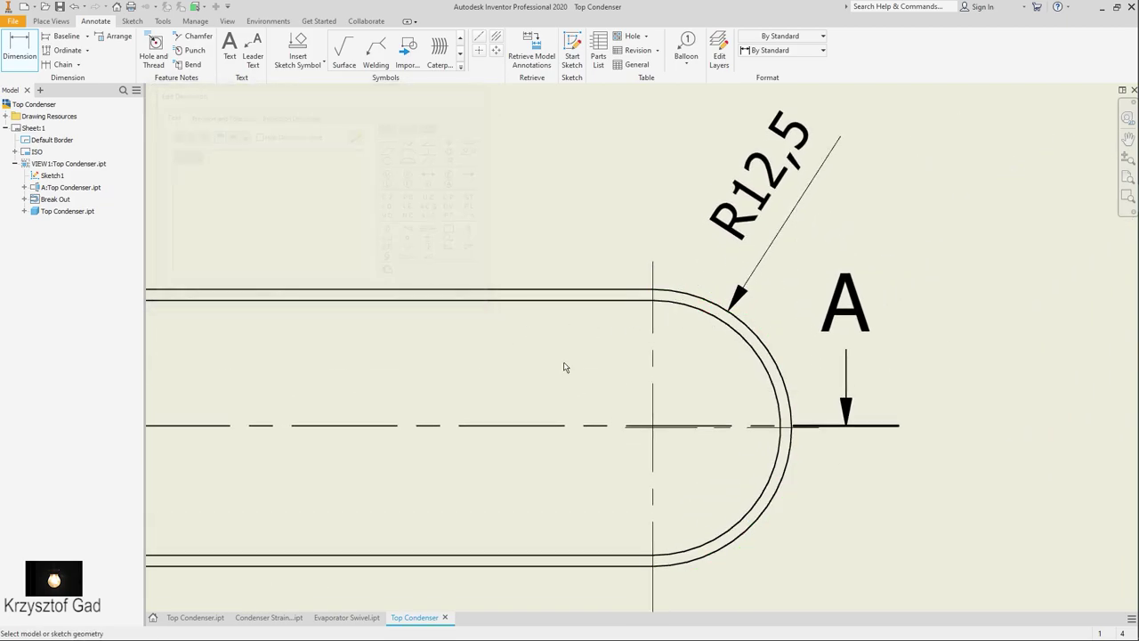
{"action": "left_click", "coordinate": [763, 492]}
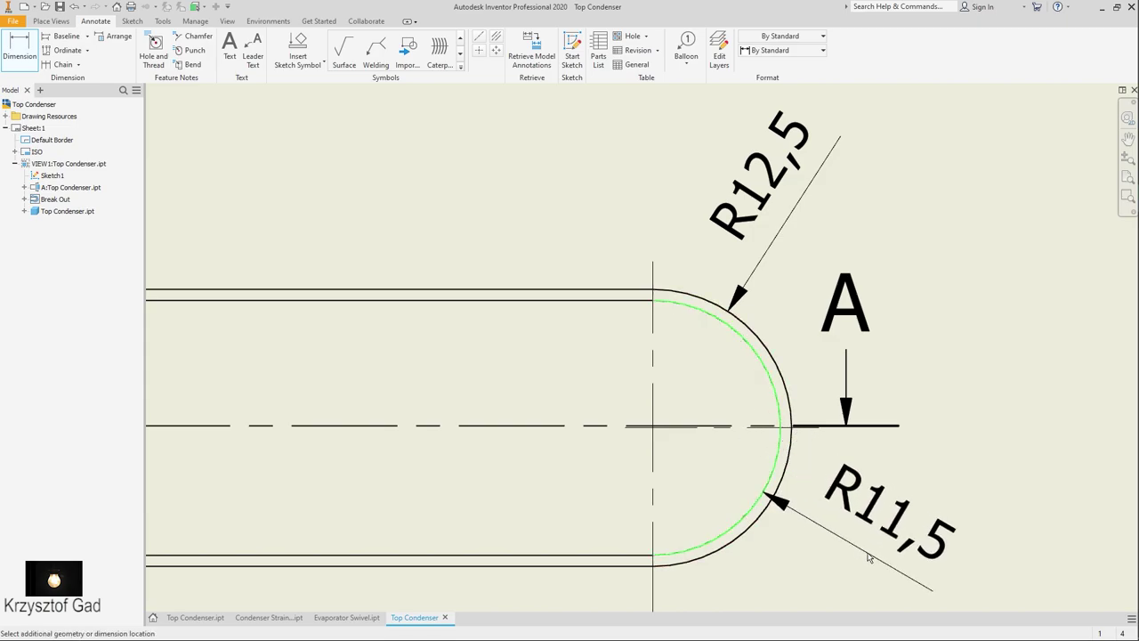
{"action": "left_click", "coordinate": [856, 582]}
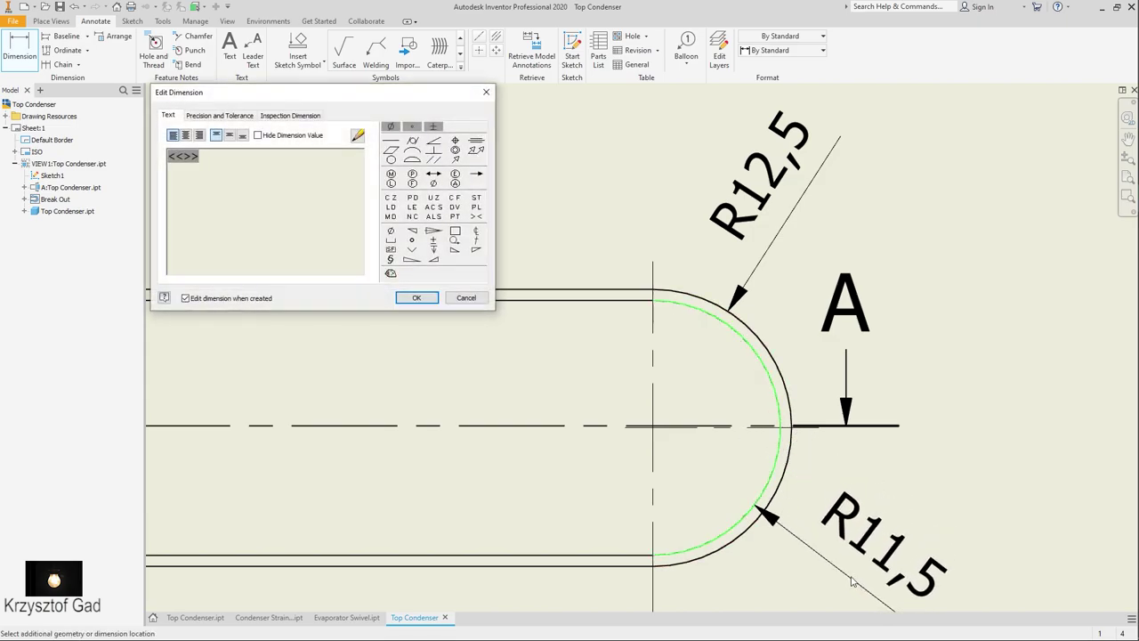
{"action": "scroll", "coordinate": [461, 319], "scroll_direction": "down", "scroll_amount": 2}
{"action": "scroll", "coordinate": [461, 319], "scroll_direction": "up", "scroll_amount": 2}
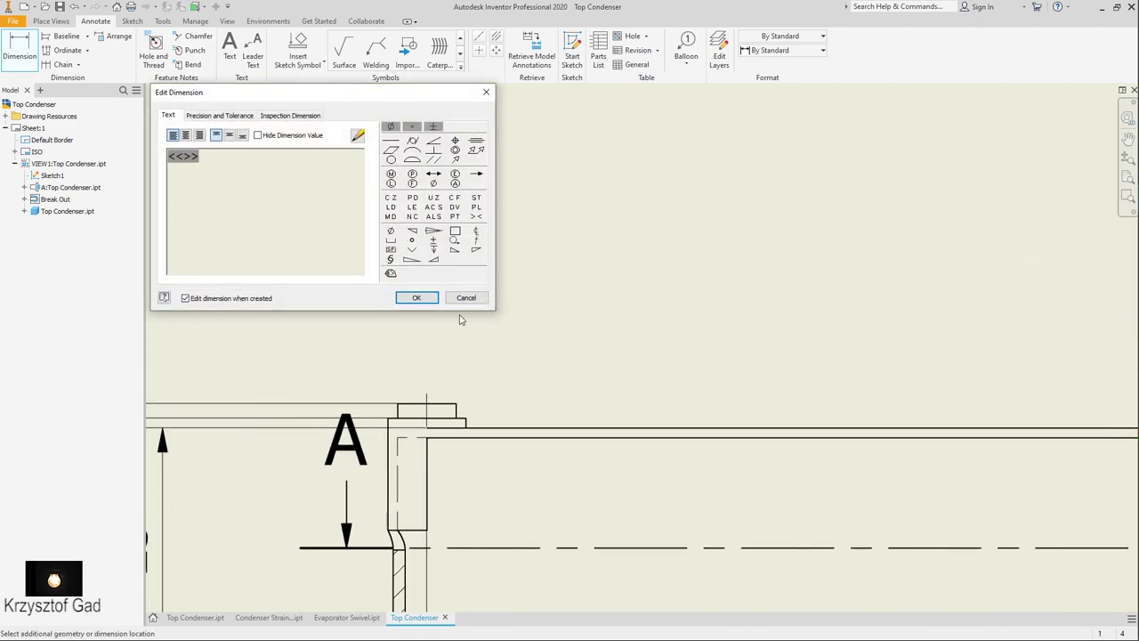
{"action": "left_click", "coordinate": [416, 298]}
{"action": "scroll", "coordinate": [470, 416], "scroll_direction": "down", "scroll_amount": 2}
{"action": "scroll", "coordinate": [469, 437], "scroll_direction": "down", "scroll_amount": 1}
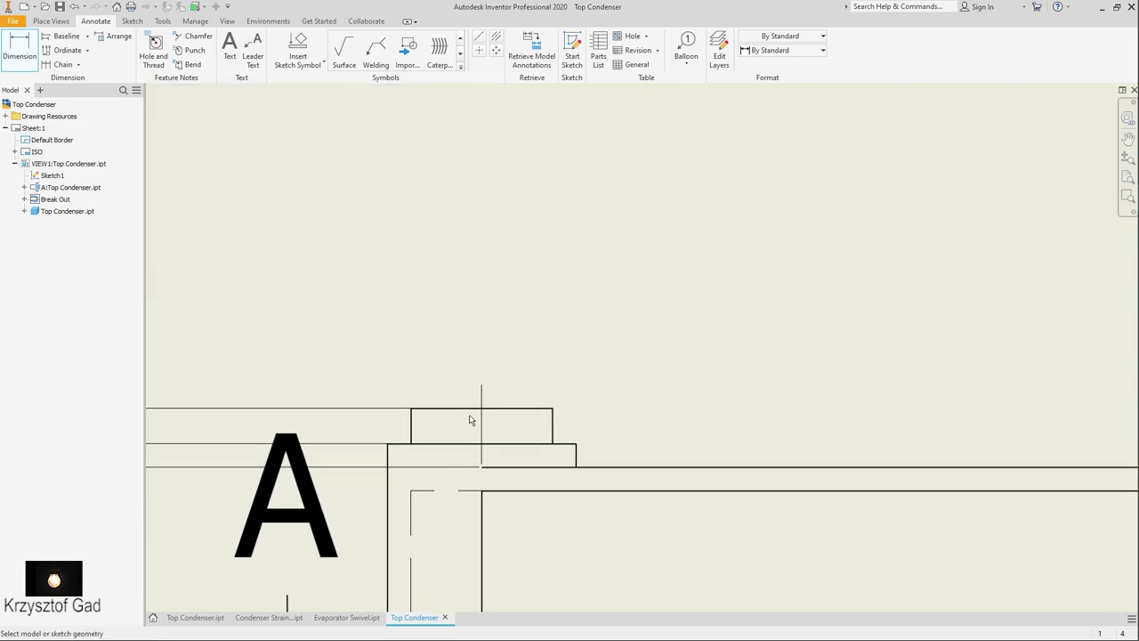
- Dimension the top boss with Ø6 and Ø8, moving both values right of the centreline
{"action": "left_click", "coordinate": [466, 415]}
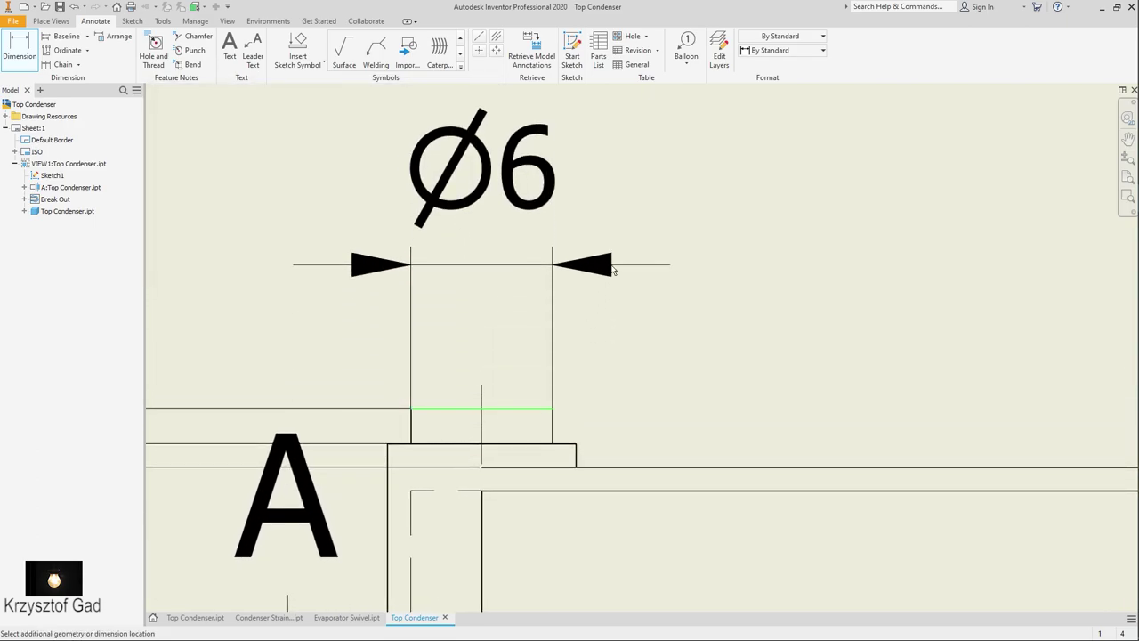
{"action": "left_click", "coordinate": [612, 269]}
{"action": "left_click", "coordinate": [416, 297]}
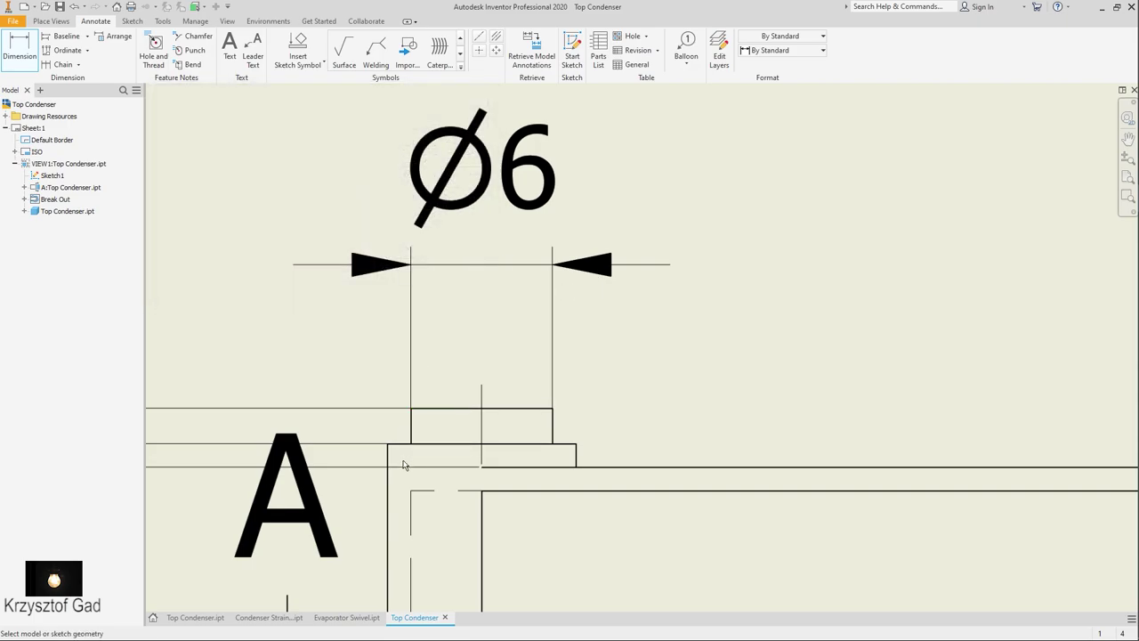
{"action": "scroll", "coordinate": [449, 356], "scroll_direction": "up", "scroll_amount": 2}
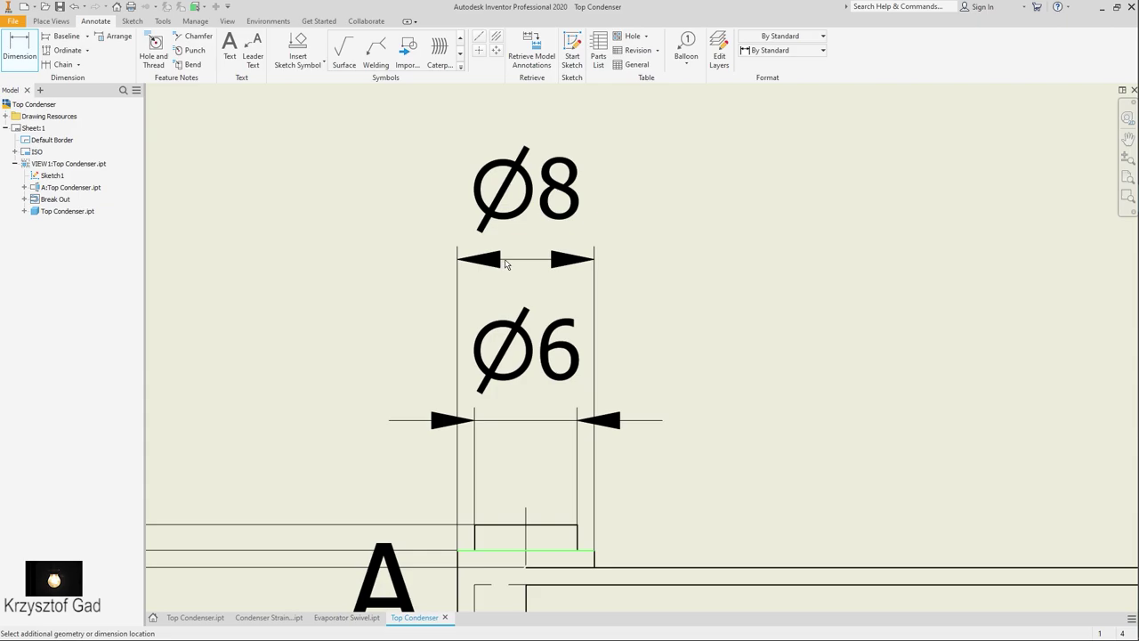
{"action": "left_click", "coordinate": [505, 264]}
{"action": "left_click", "coordinate": [417, 297]}
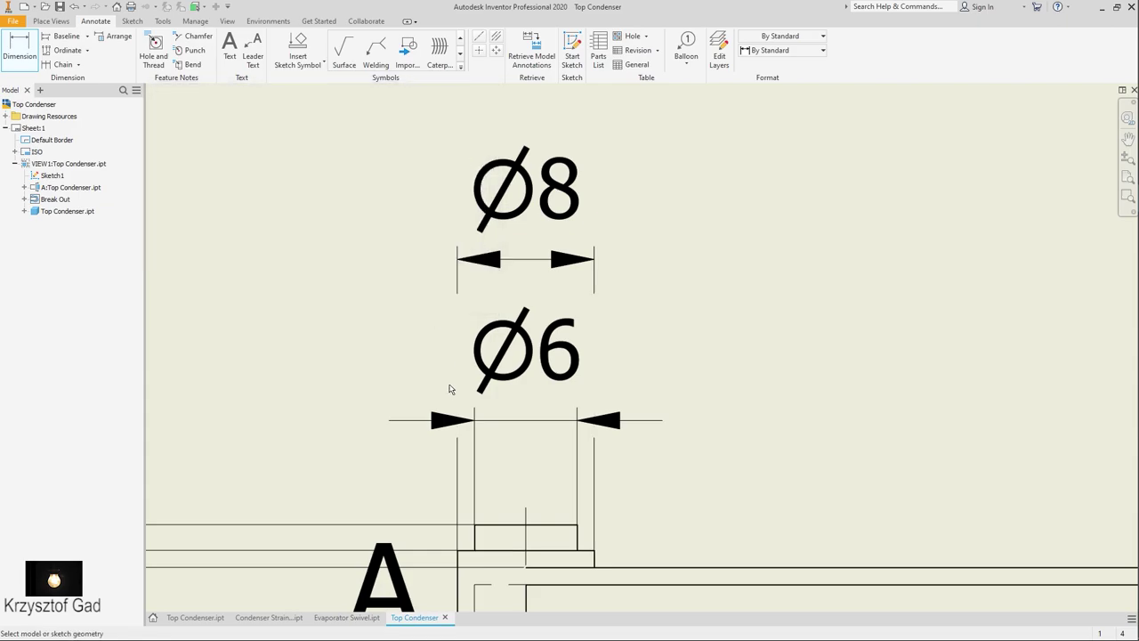
{"action": "left_click_drag", "start_coordinate": [531, 203], "coordinate": [704, 247]}
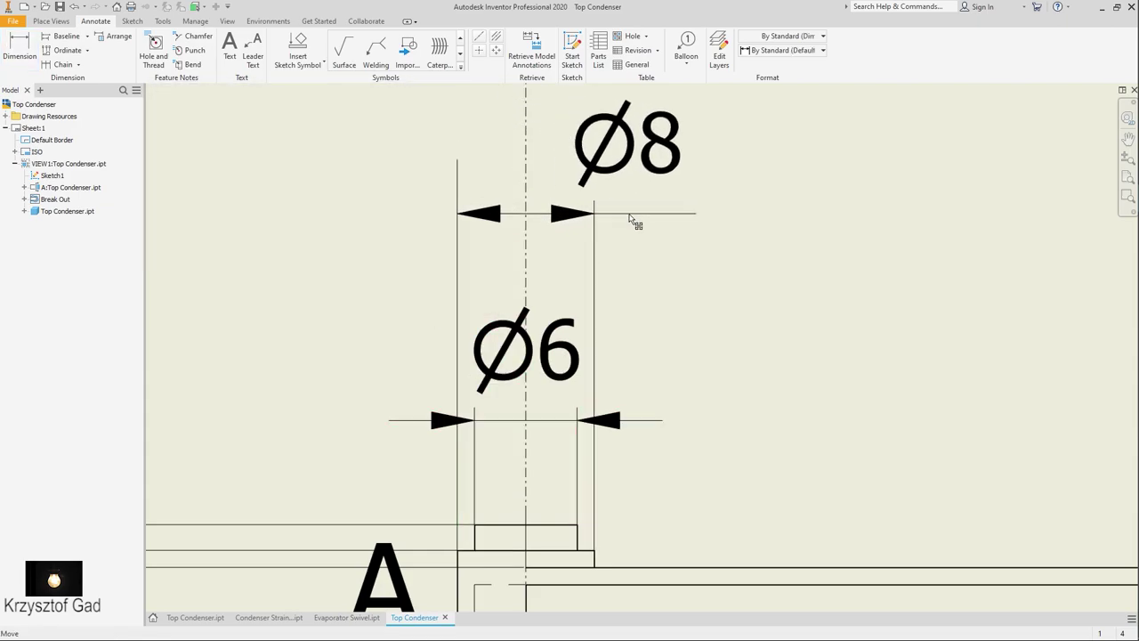
{"action": "left_click_drag", "start_coordinate": [572, 361], "coordinate": [713, 398]}
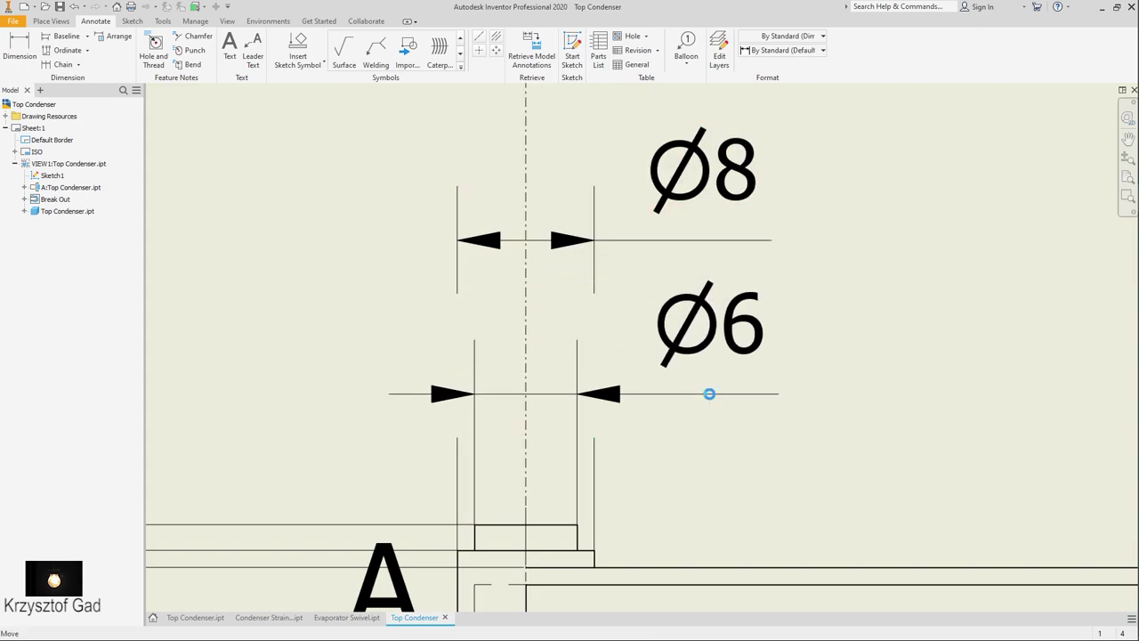
{"action": "scroll", "coordinate": [774, 471], "scroll_direction": "down", "scroll_amount": 3}
- Sketch a horizontal segment on the section wall, constrain it to 4, and finish the sketch
{"action": "scroll", "coordinate": [747, 453], "scroll_direction": "down", "scroll_amount": 2}
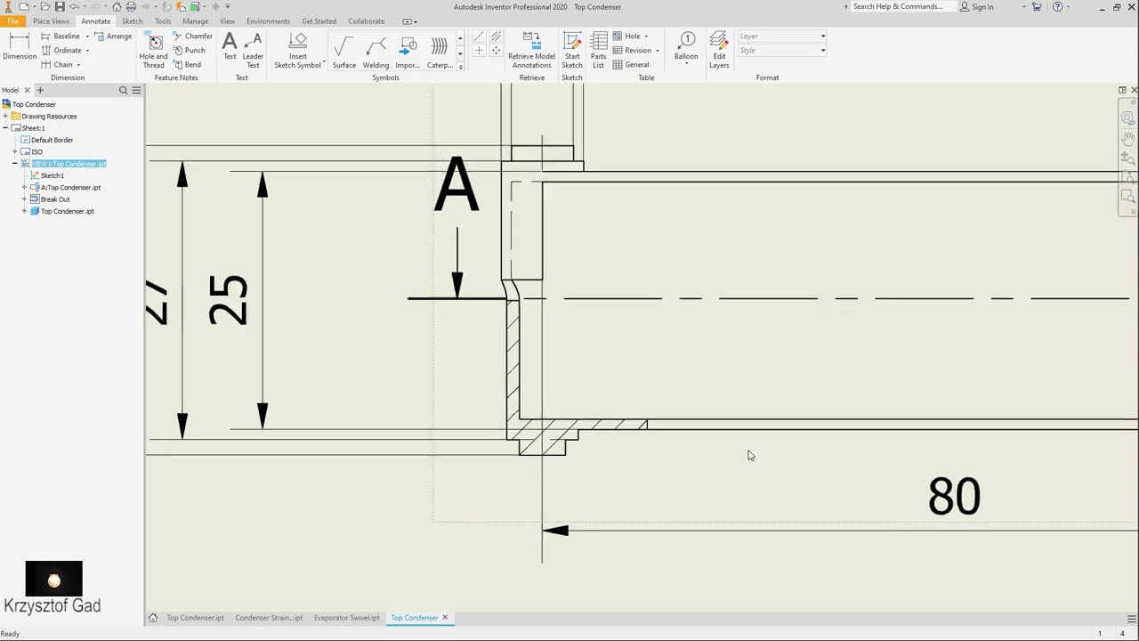
{"action": "scroll", "coordinate": [280, 157], "scroll_direction": "up", "scroll_amount": 2}
{"action": "left_click", "coordinate": [139, 22]}
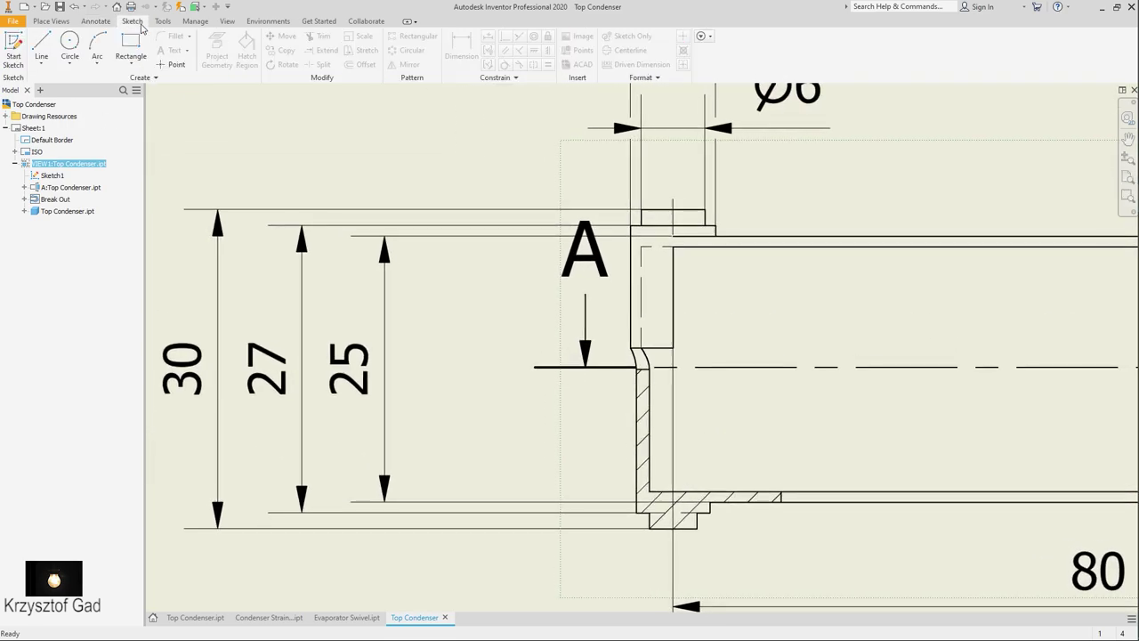
{"action": "left_click", "coordinate": [7, 44]}
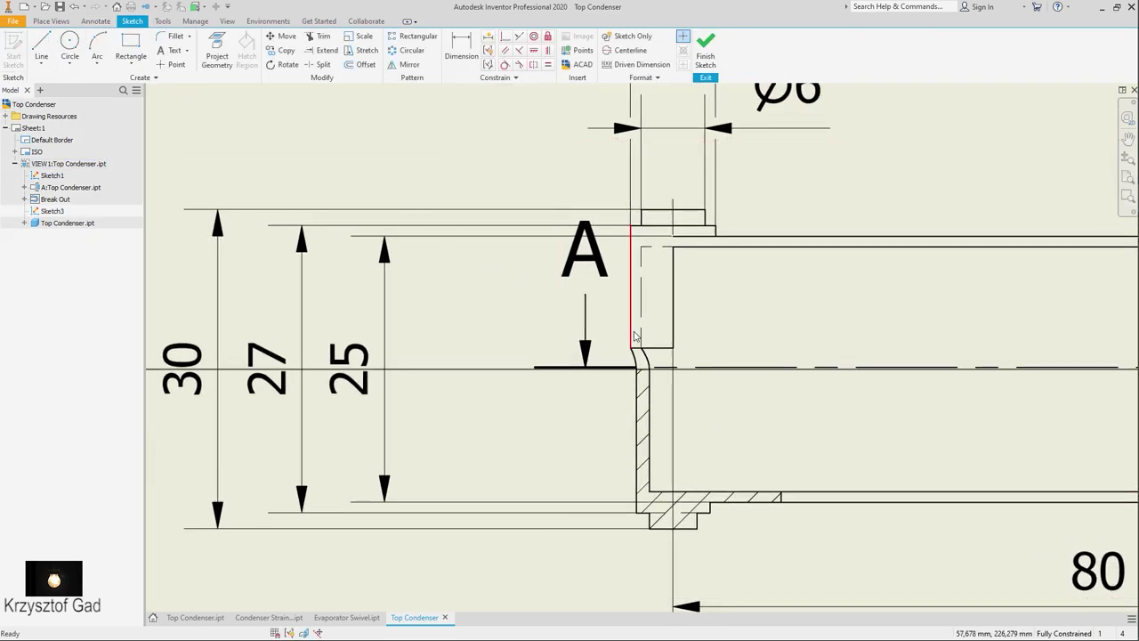
{"action": "left_click", "coordinate": [44, 42]}
{"action": "scroll", "coordinate": [659, 356], "scroll_direction": "up", "scroll_amount": 3}
{"action": "scroll", "coordinate": [605, 400], "scroll_direction": "up", "scroll_amount": 1}
{"action": "left_click", "coordinate": [552, 449]}
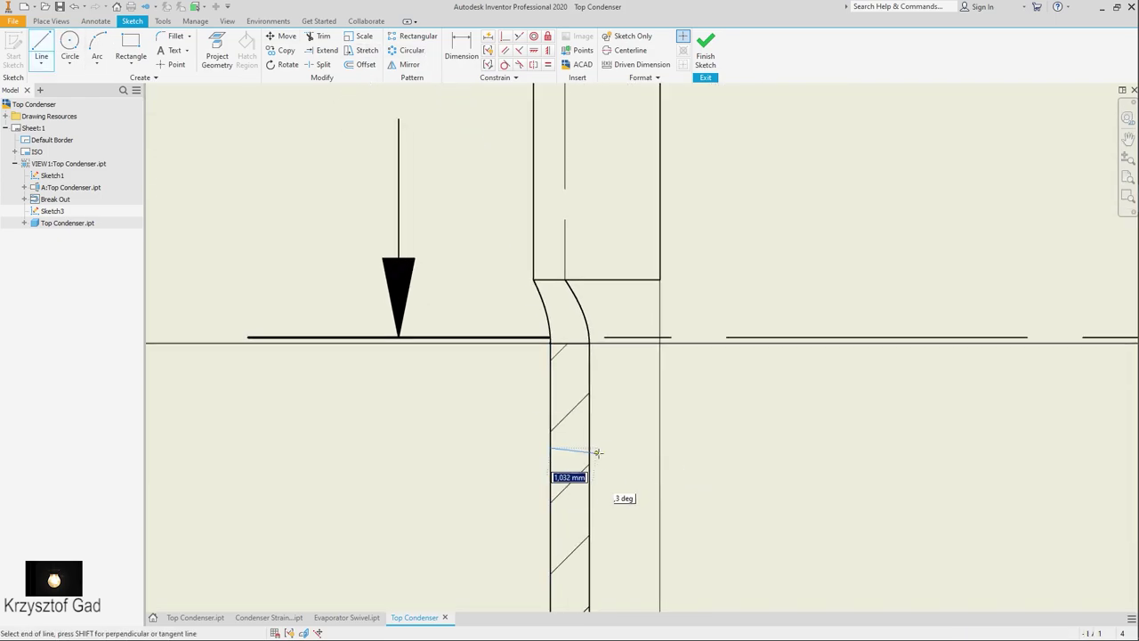
{"action": "left_click", "coordinate": [660, 447]}
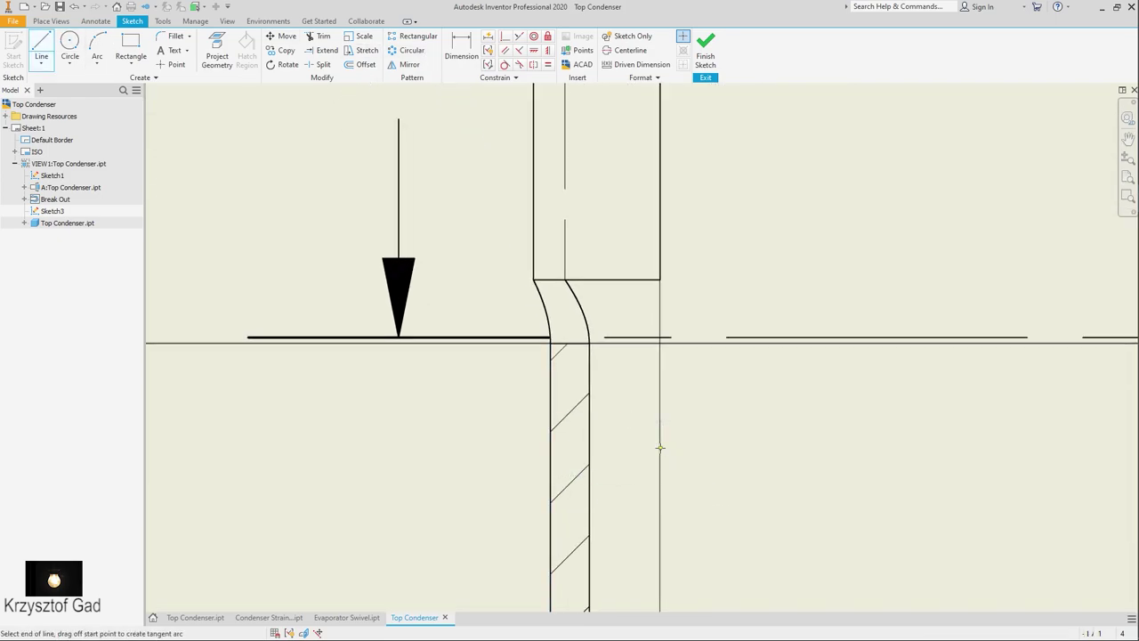
{"action": "right_click", "coordinate": [505, 278]}
{"action": "key", "text": "d"}
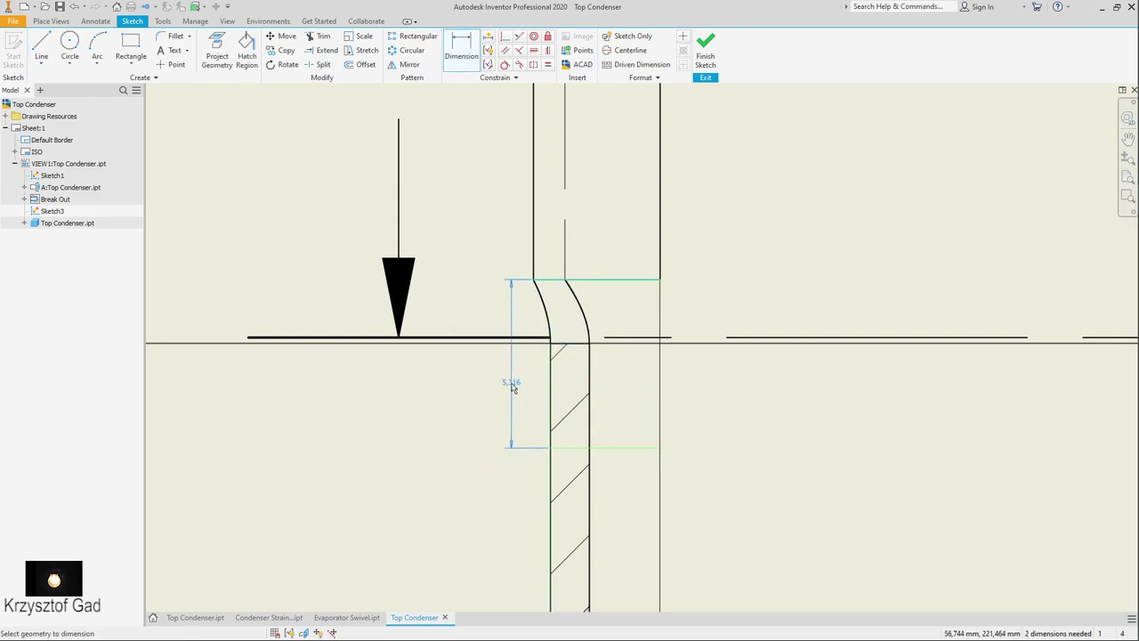
{"action": "left_click", "coordinate": [505, 383]}
{"action": "type", "text": "4"}
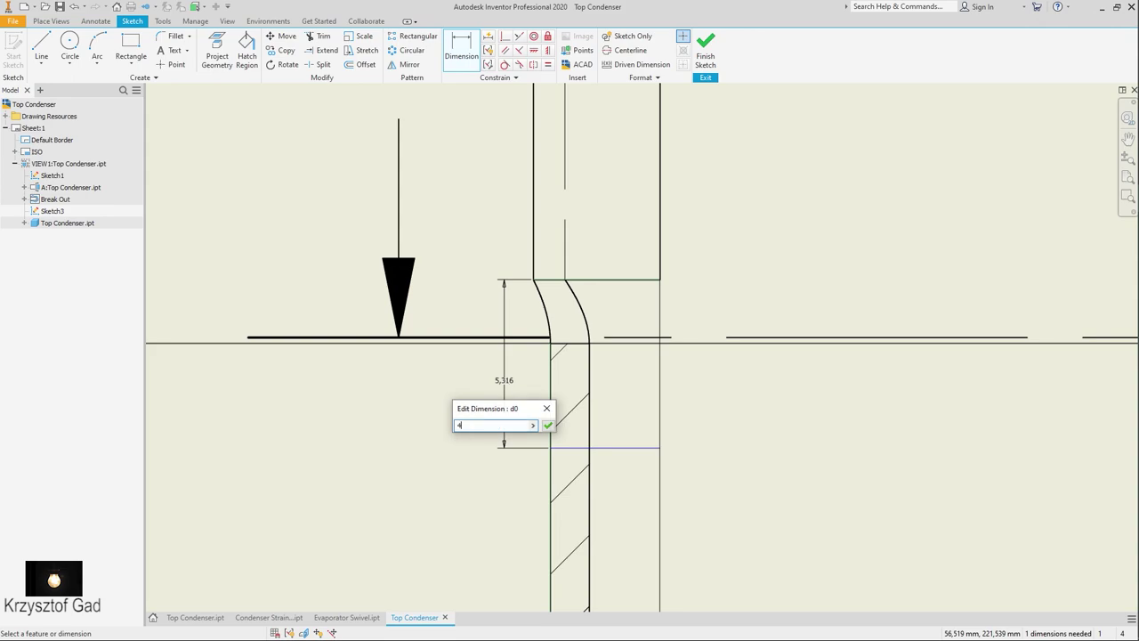
{"action": "key", "text": "Return"}
{"action": "scroll", "coordinate": [650, 199], "scroll_direction": "up", "scroll_amount": 2}
{"action": "left_click", "coordinate": [712, 44]}
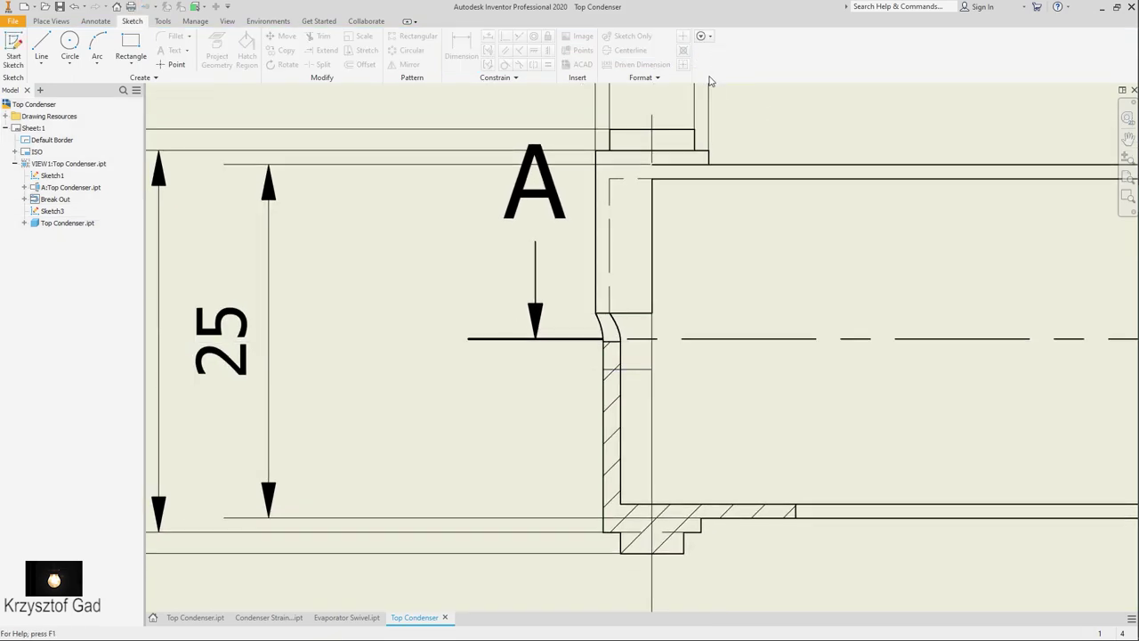
- Add a 4 dimension beside section arrow A
{"action": "left_click", "coordinate": [100, 22]}
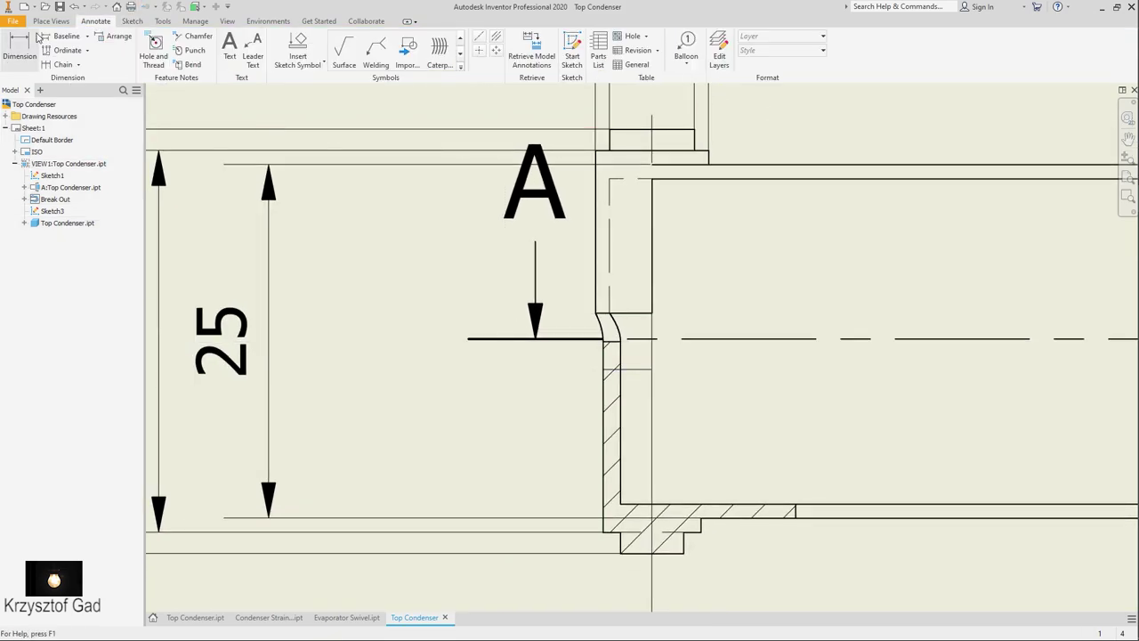
{"action": "left_click", "coordinate": [649, 370]}
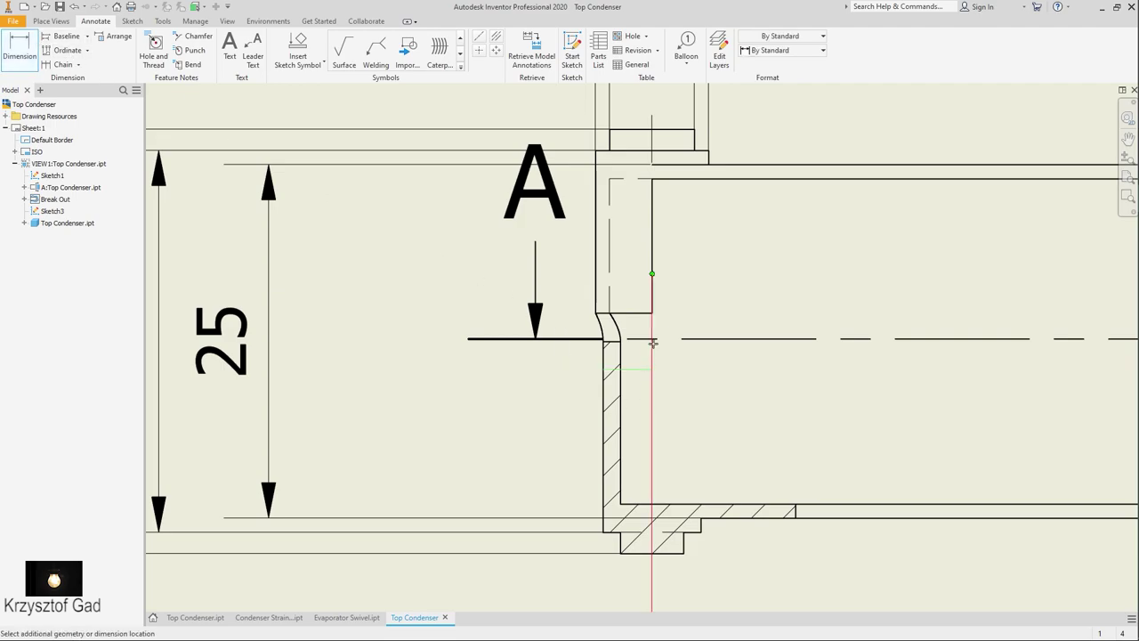
{"action": "left_click", "coordinate": [642, 314]}
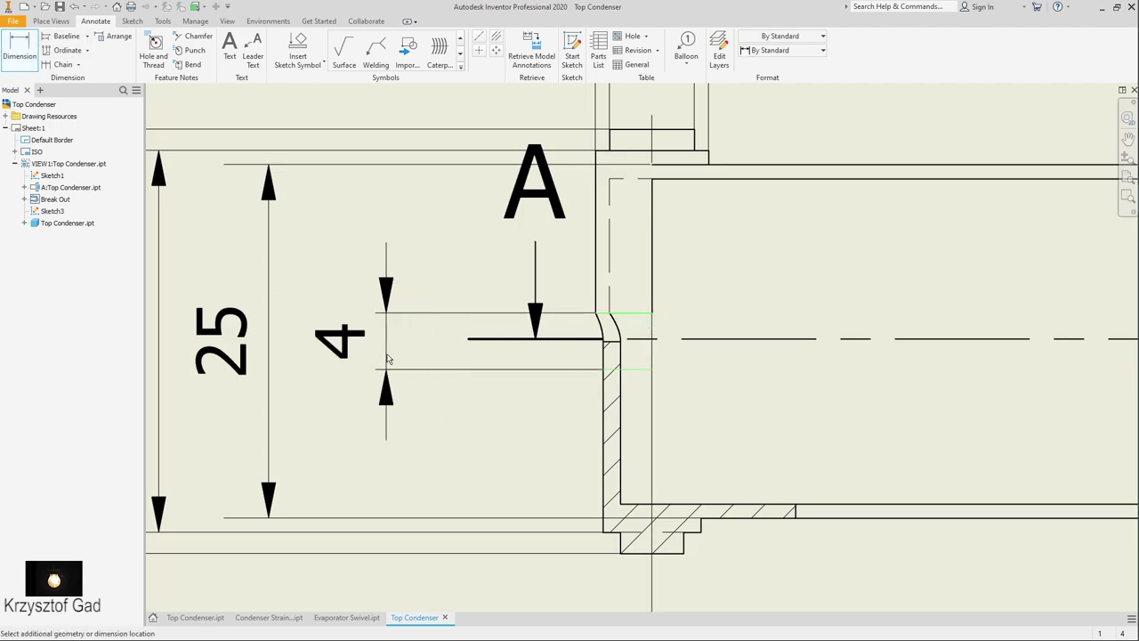
{"action": "left_click", "coordinate": [387, 357]}
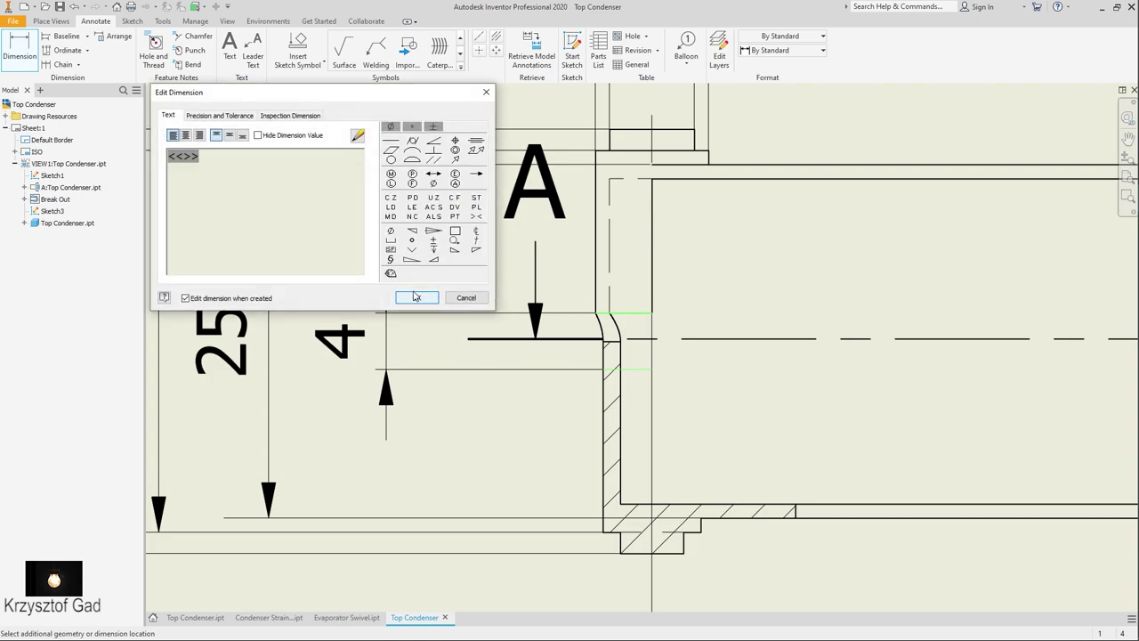
{"action": "left_click", "coordinate": [415, 296]}
{"action": "scroll", "coordinate": [414, 311], "scroll_direction": "up", "scroll_amount": 2}
{"action": "scroll", "coordinate": [414, 312], "scroll_direction": "up", "scroll_amount": 3}
{"action": "scroll", "coordinate": [411, 311], "scroll_direction": "up", "scroll_amount": 2}
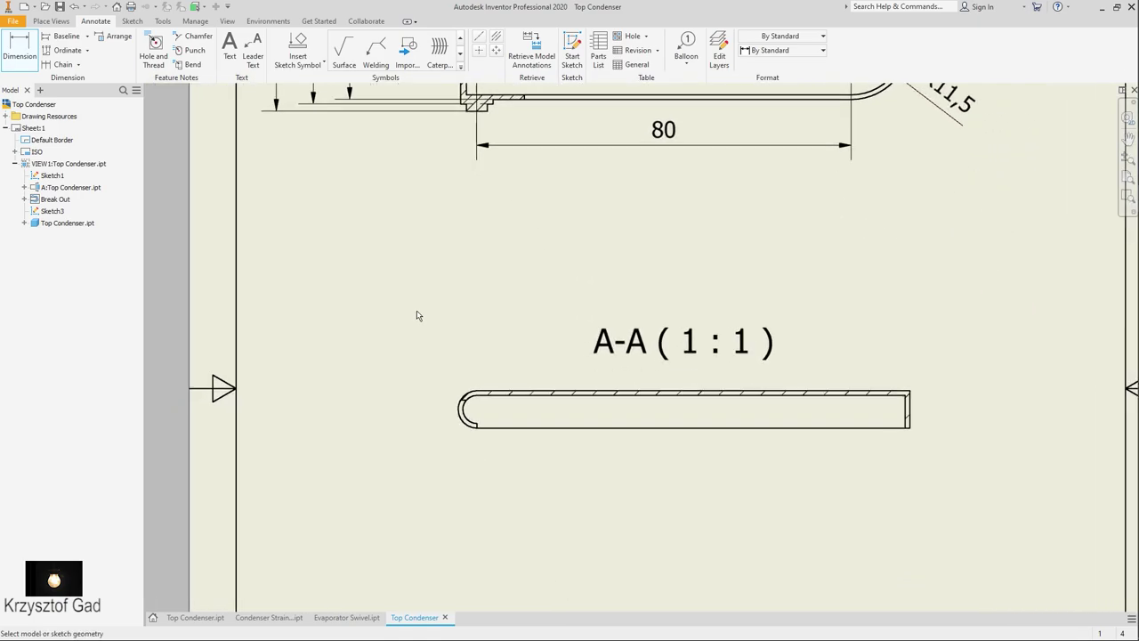
- Change section A-A's hatch scale to 0,5
{"action": "scroll", "coordinate": [470, 425], "scroll_direction": "down", "scroll_amount": 3}
{"action": "scroll", "coordinate": [528, 411], "scroll_direction": "down", "scroll_amount": 2}
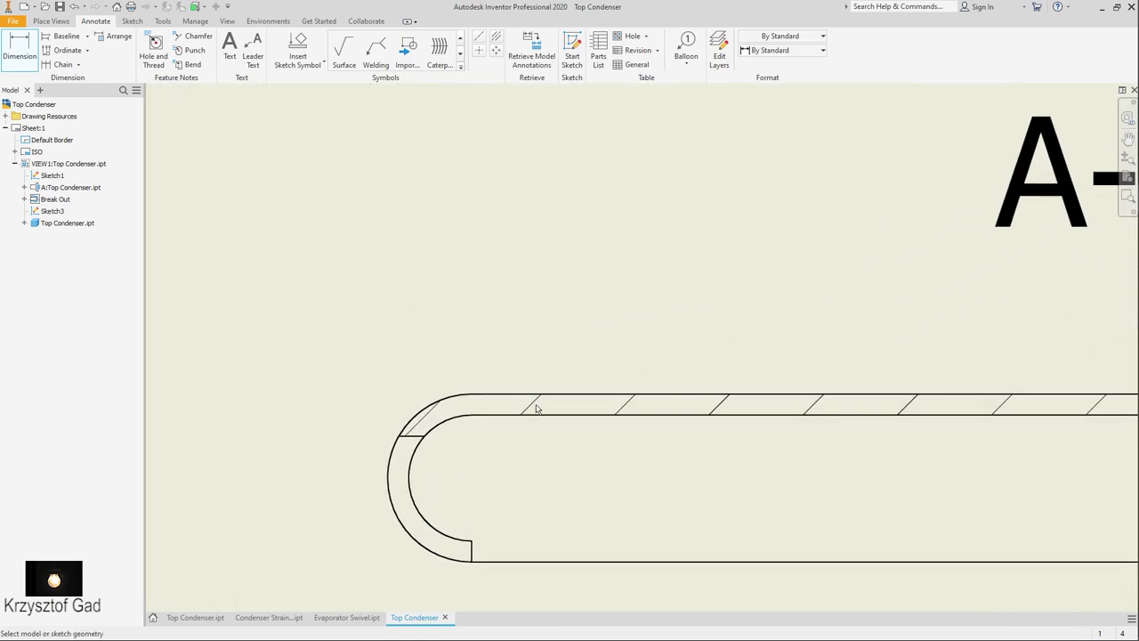
{"action": "double_click", "coordinate": [531, 408]}
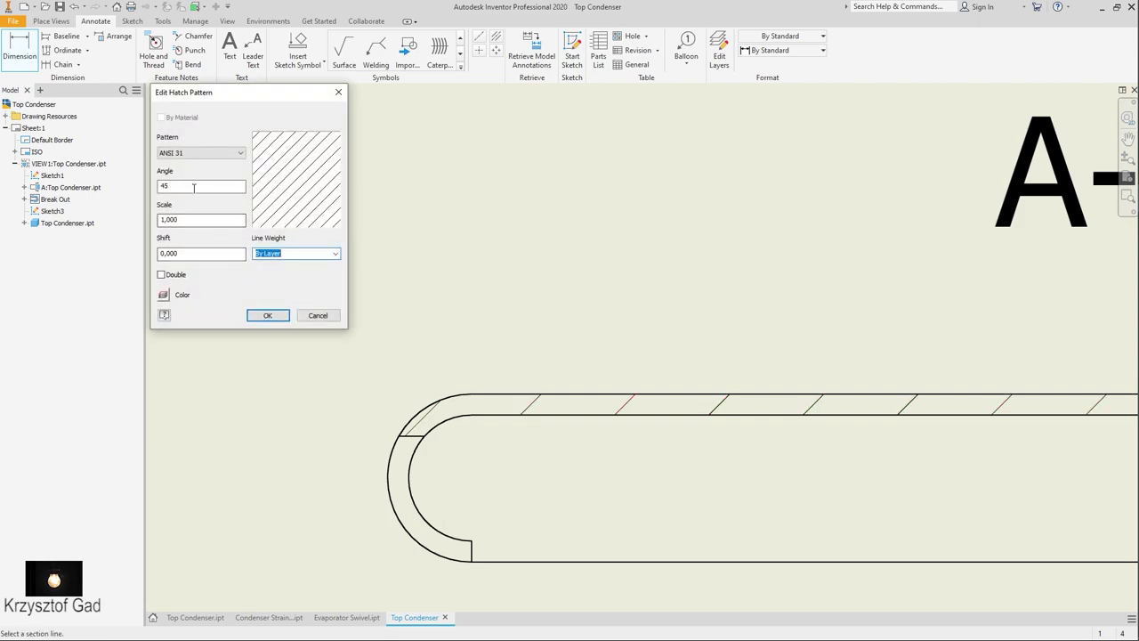
{"action": "double_click", "coordinate": [203, 218]}
{"action": "type", "text": "5"}
{"action": "key", "text": "Return"}
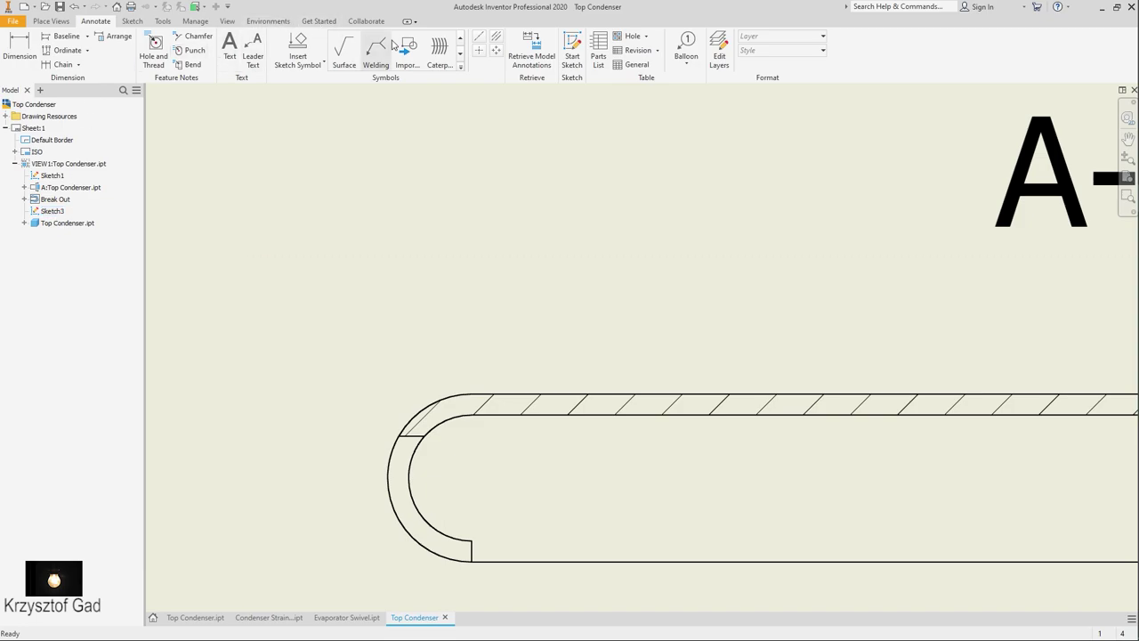
- Add a centre mark to the rounded end of section A-A
{"action": "left_click", "coordinate": [477, 52]}
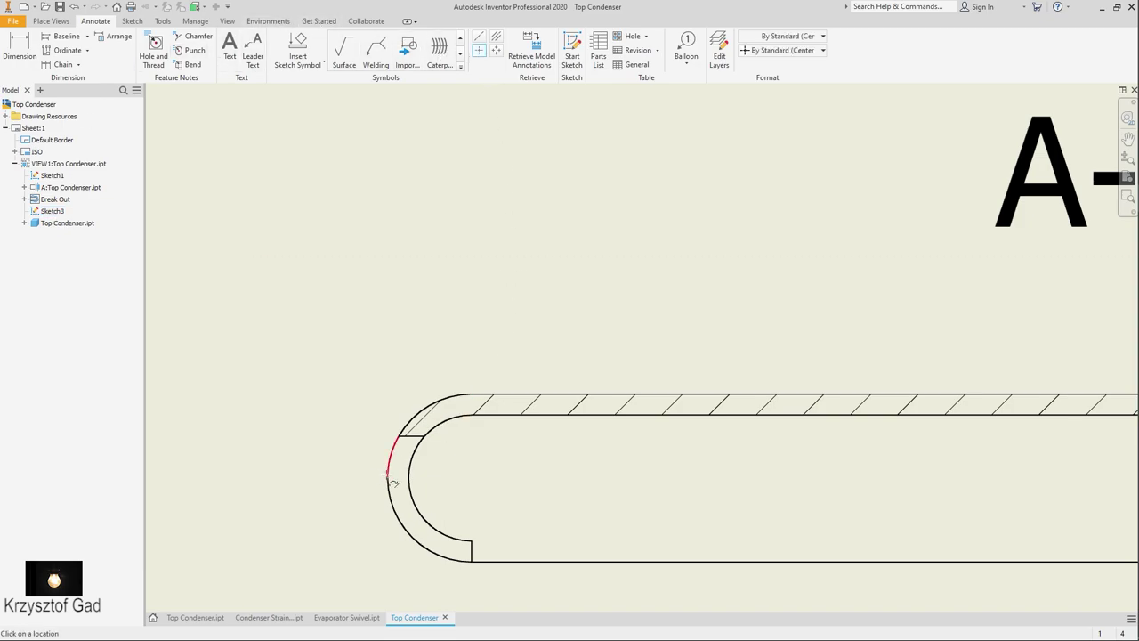
{"action": "scroll", "coordinate": [410, 326], "scroll_direction": "up", "scroll_amount": 2}
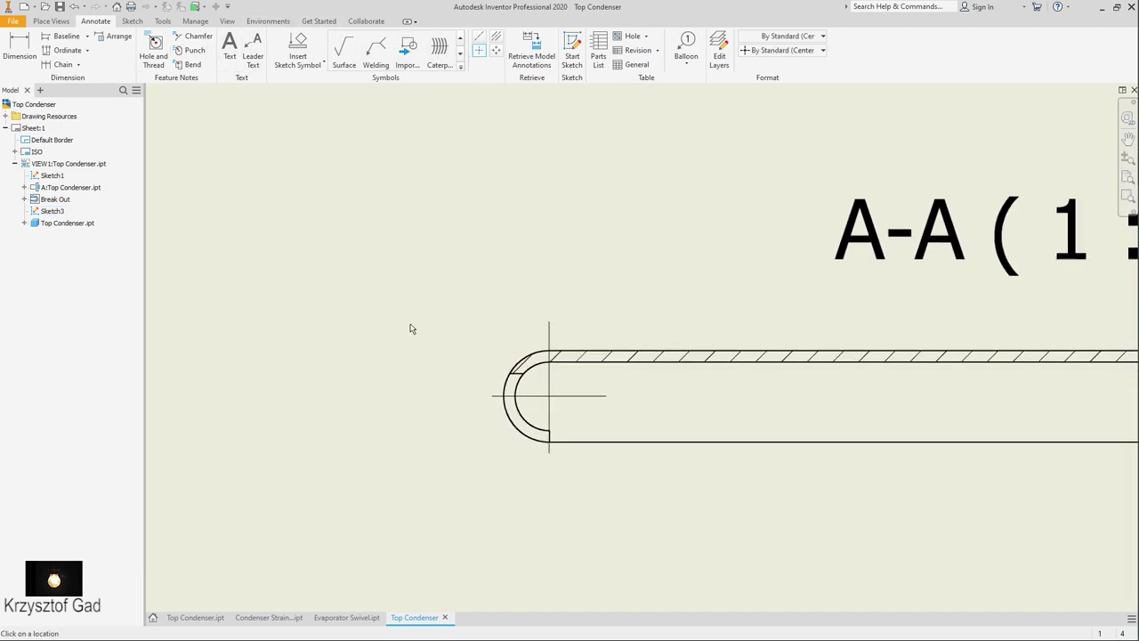
{"action": "scroll", "coordinate": [412, 308], "scroll_direction": "up", "scroll_amount": 1}
{"action": "scroll", "coordinate": [392, 205], "scroll_direction": "up", "scroll_amount": 1}
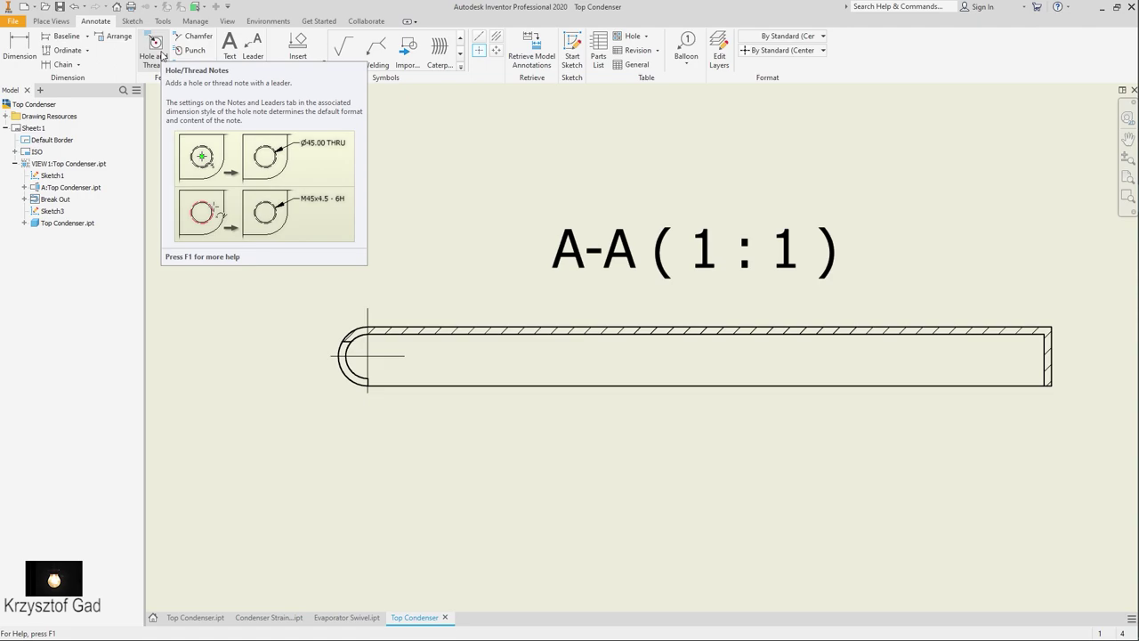
- Dimension the inner and outer arcs of section A-A's rounded end as R3 and R4
{"action": "left_click", "coordinate": [19, 46]}
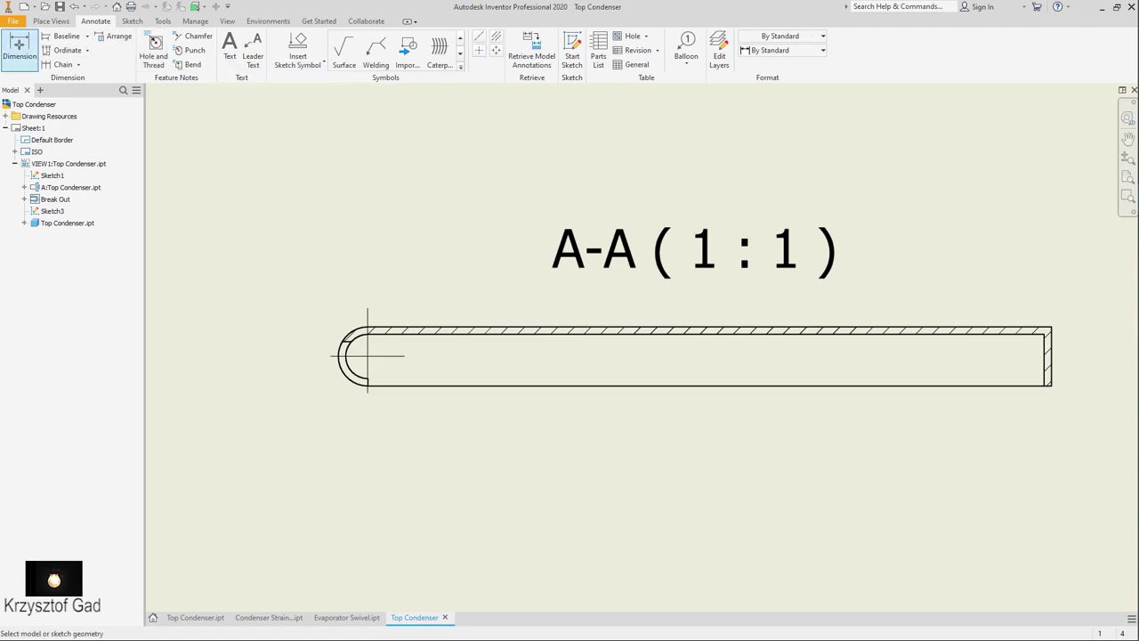
{"action": "scroll", "coordinate": [361, 290], "scroll_direction": "up", "scroll_amount": 3}
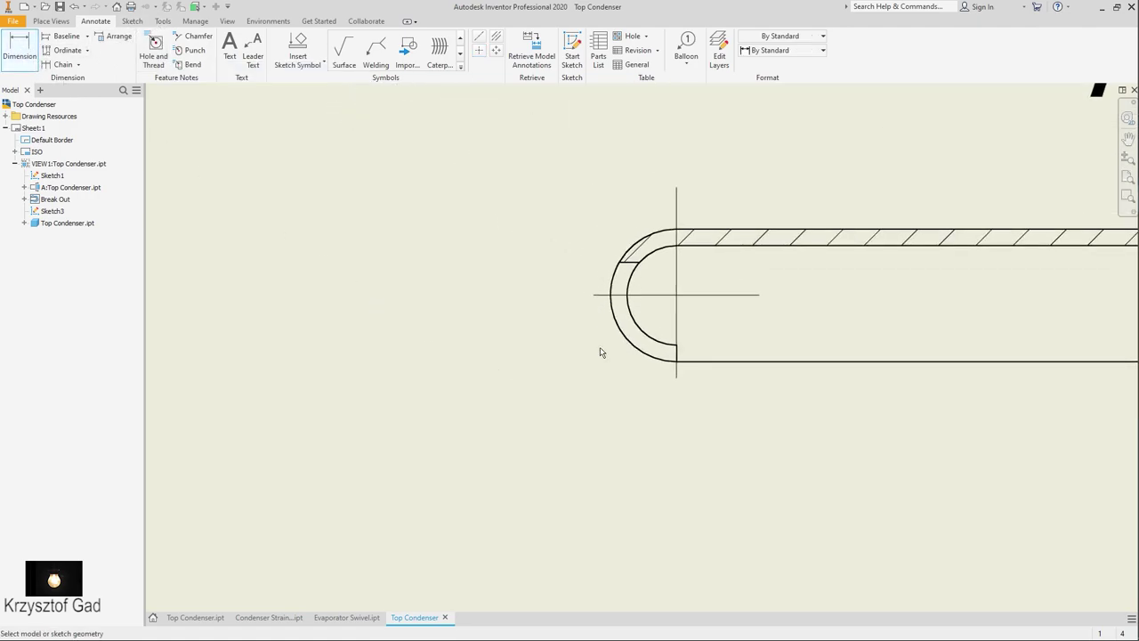
{"action": "left_click", "coordinate": [629, 320]}
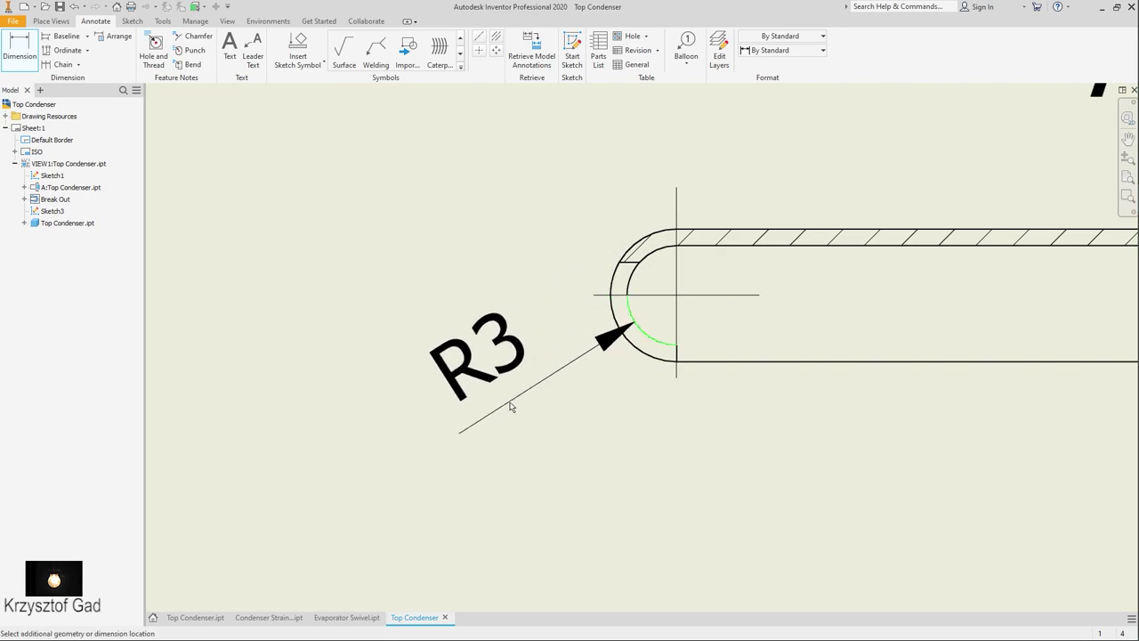
{"action": "left_click", "coordinate": [510, 407]}
{"action": "left_click", "coordinate": [417, 300]}
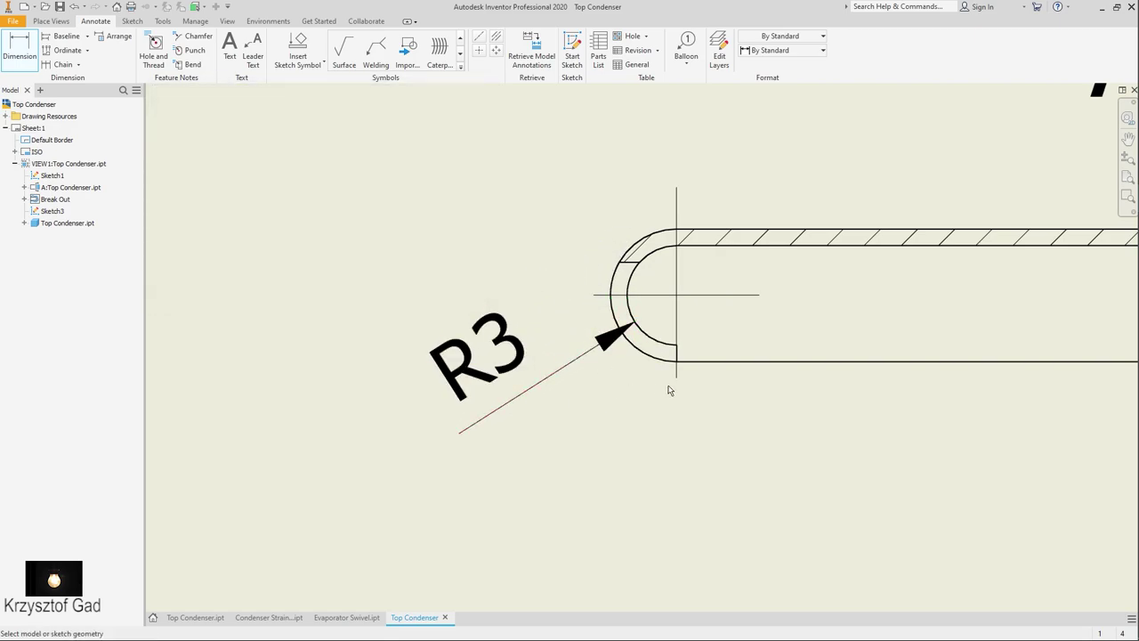
{"action": "left_click", "coordinate": [654, 361]}
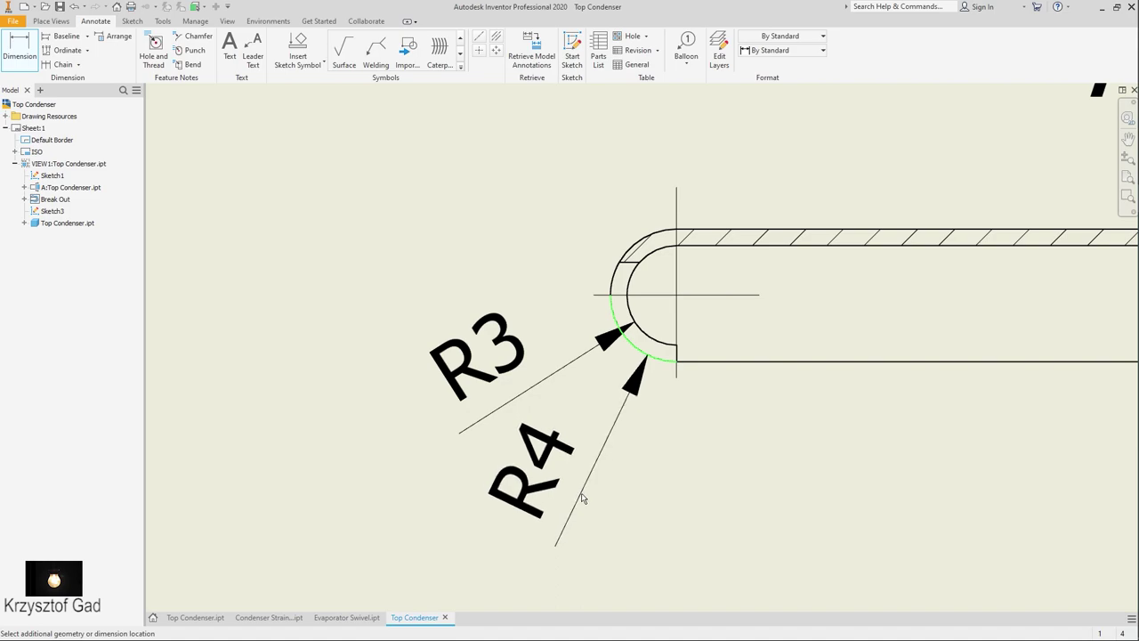
{"action": "left_click", "coordinate": [582, 498]}
{"action": "left_click", "coordinate": [416, 298]}
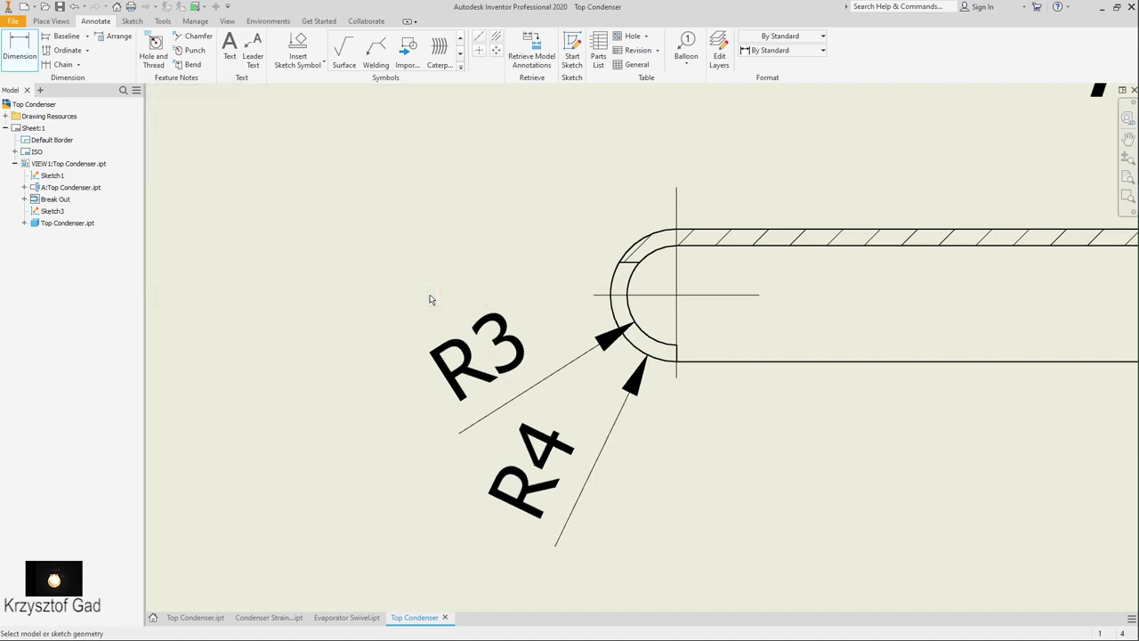
- Add an 8 height dimension to the right end of the section
{"action": "scroll", "coordinate": [516, 276], "scroll_direction": "down", "scroll_amount": 3}
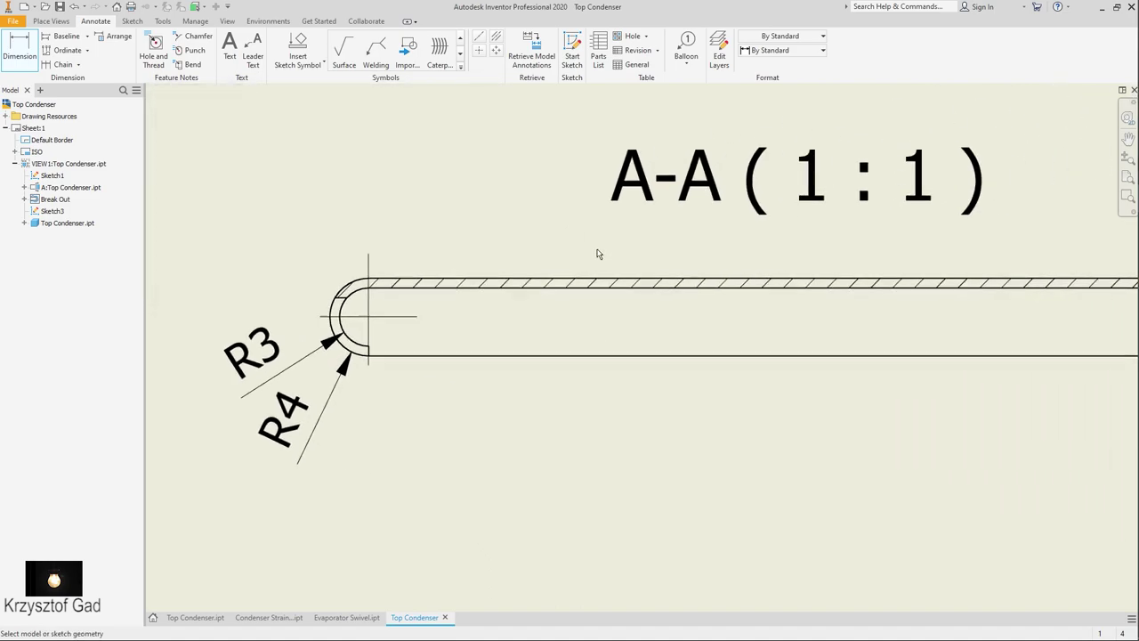
{"action": "left_click", "coordinate": [992, 310]}
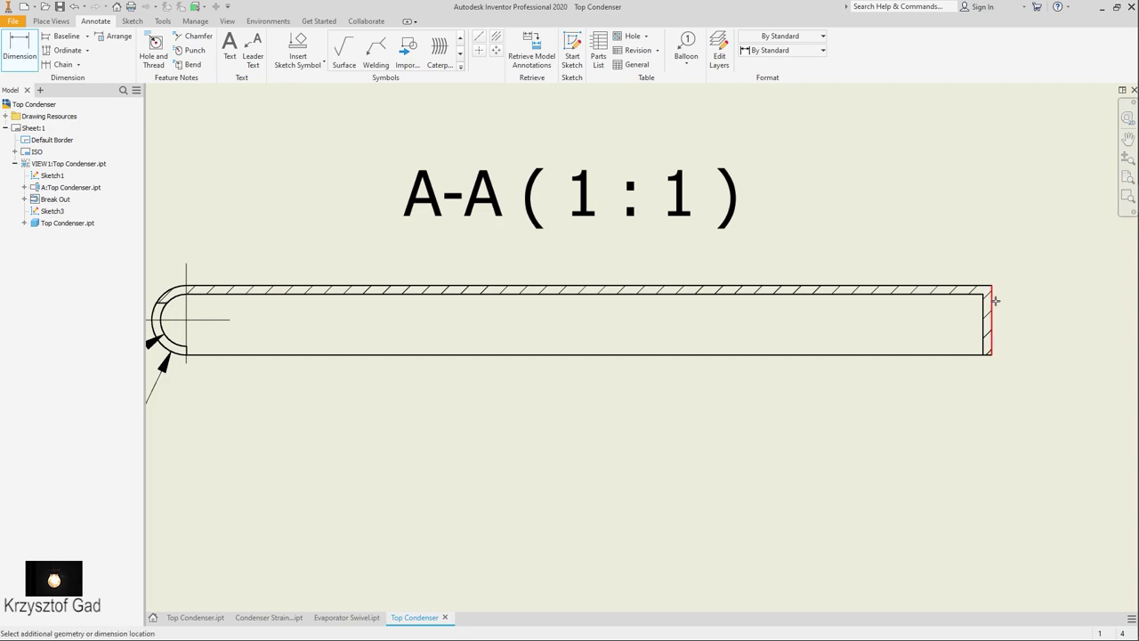
{"action": "left_click", "coordinate": [1071, 323]}
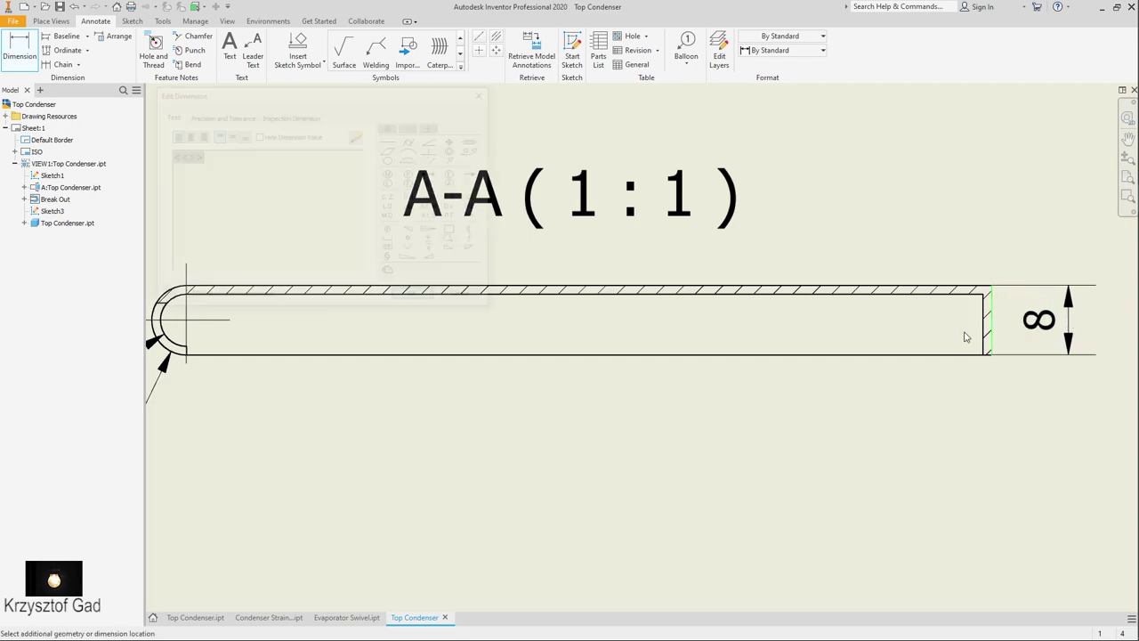
{"action": "left_click", "coordinate": [412, 298]}
{"action": "scroll", "coordinate": [409, 299], "scroll_direction": "up", "scroll_amount": 1}
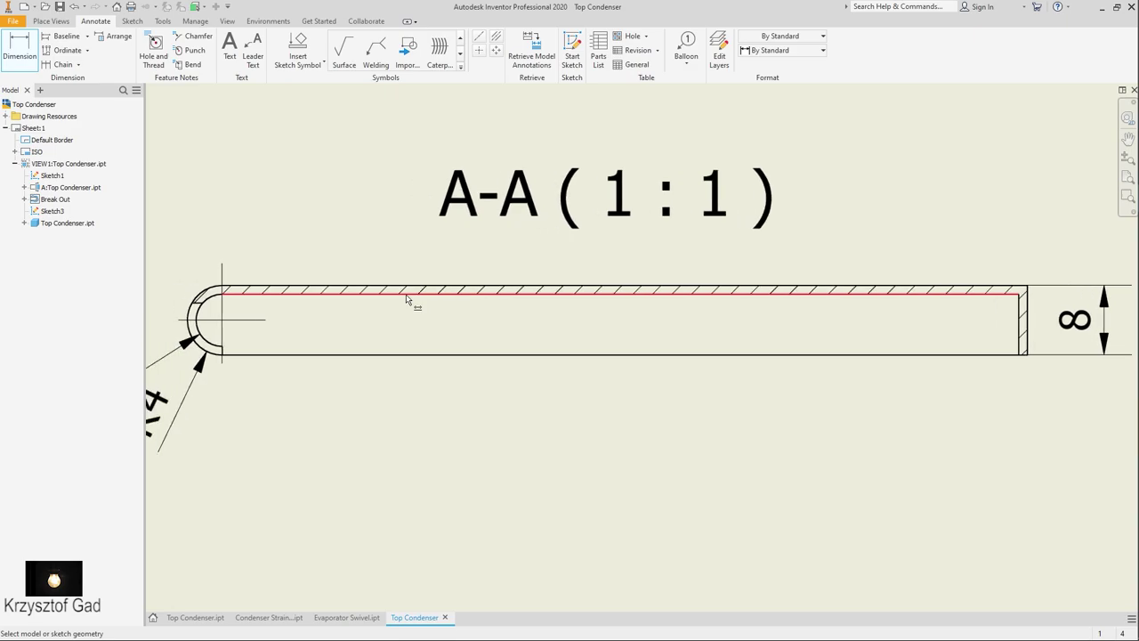
{"action": "scroll", "coordinate": [406, 300], "scroll_direction": "up", "scroll_amount": 2}
{"action": "scroll", "coordinate": [407, 300], "scroll_direction": "up", "scroll_amount": 2}
{"action": "scroll", "coordinate": [407, 300], "scroll_direction": "up", "scroll_amount": 2}
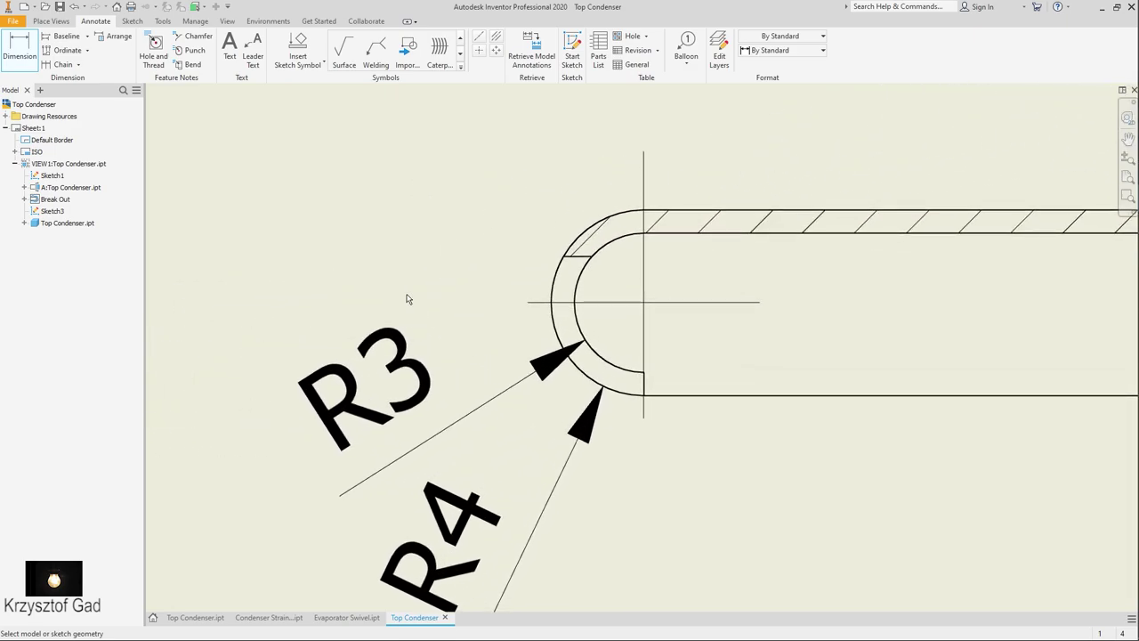
{"action": "scroll", "coordinate": [506, 240], "scroll_direction": "up", "scroll_amount": 2}
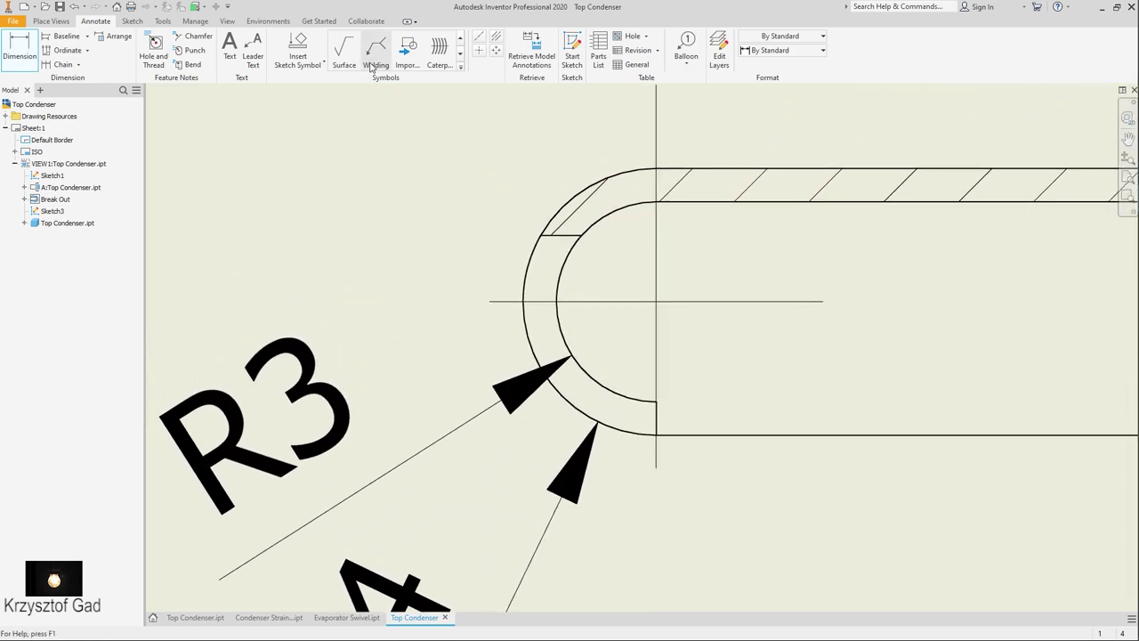
- Dimension the offset left of the rounded end, overriding 1,99 to display 2
{"action": "left_click", "coordinate": [506, 302]}
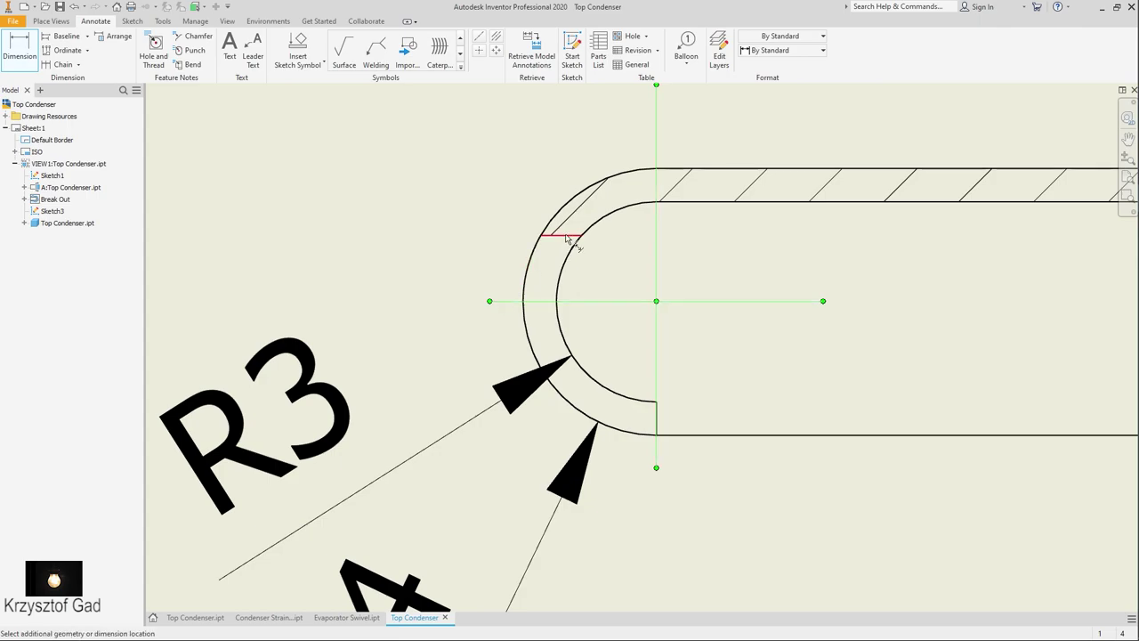
{"action": "left_click", "coordinate": [563, 237]}
{"action": "scroll", "coordinate": [293, 284], "scroll_direction": "down", "scroll_amount": 3}
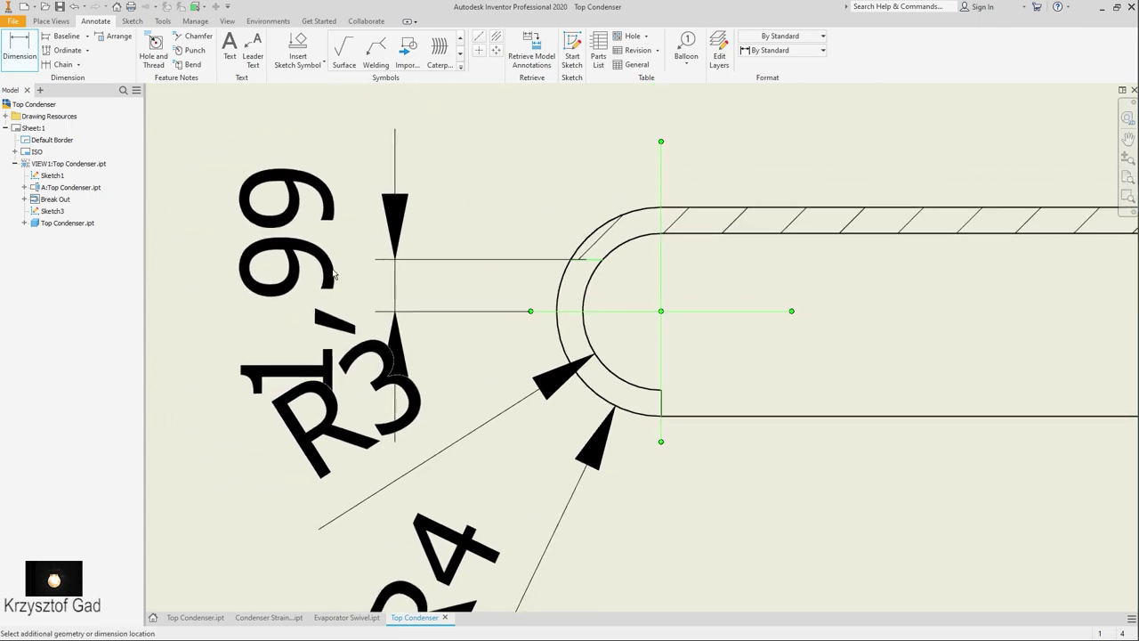
{"action": "left_click", "coordinate": [383, 298]}
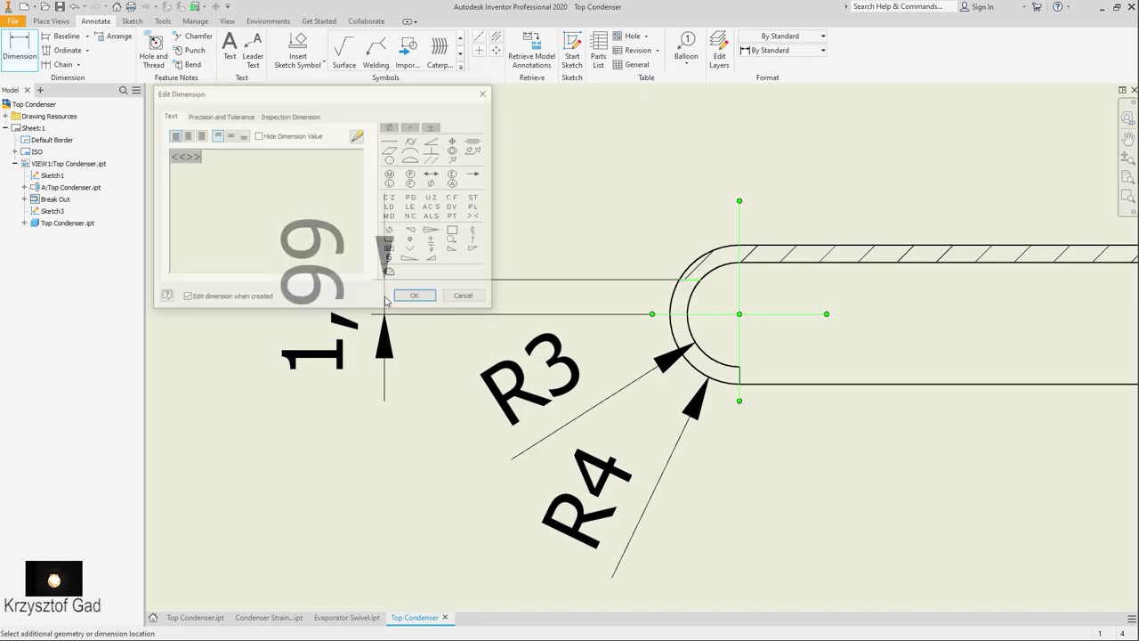
{"action": "left_click", "coordinate": [283, 120]}
{"action": "left_click", "coordinate": [246, 116]}
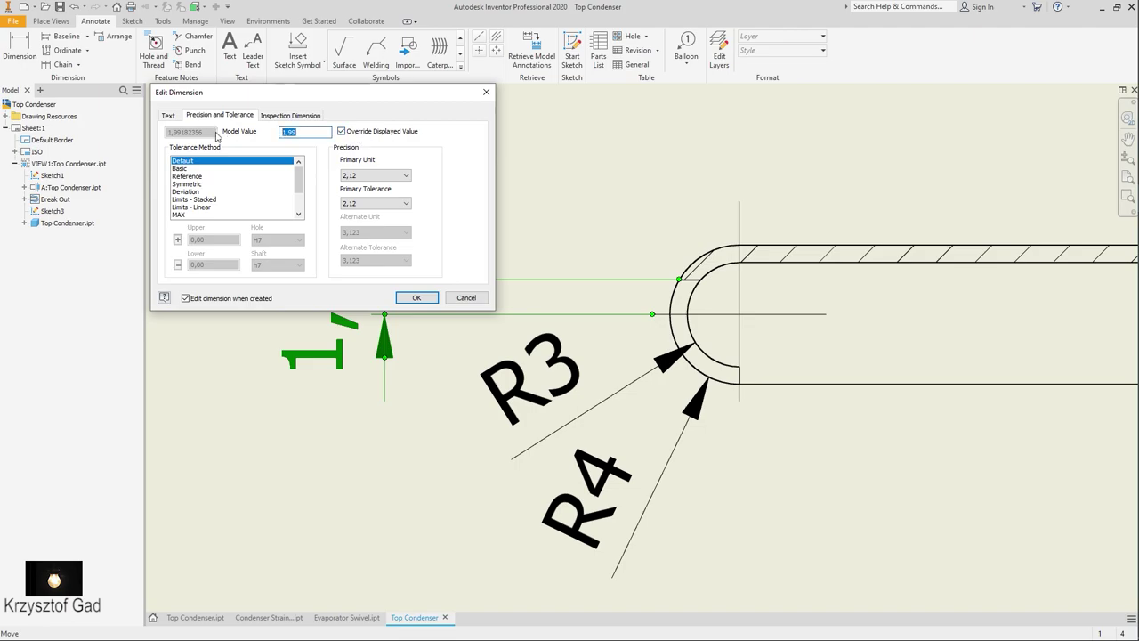
{"action": "key", "text": "Return"}
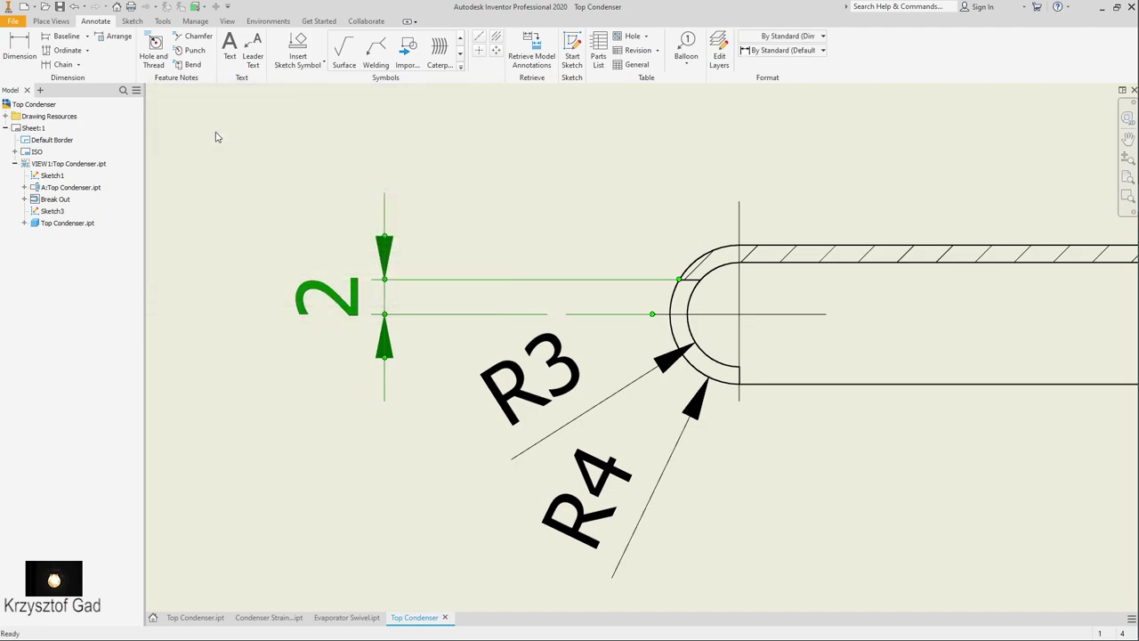
{"action": "mouse_move", "coordinate": [365, 307]}
{"action": "left_mouse_down"}
{"action": "mouse_move", "coordinate": [373, 427]}
{"action": "mouse_move", "coordinate": [367, 412]}
{"action": "left_mouse_up"}
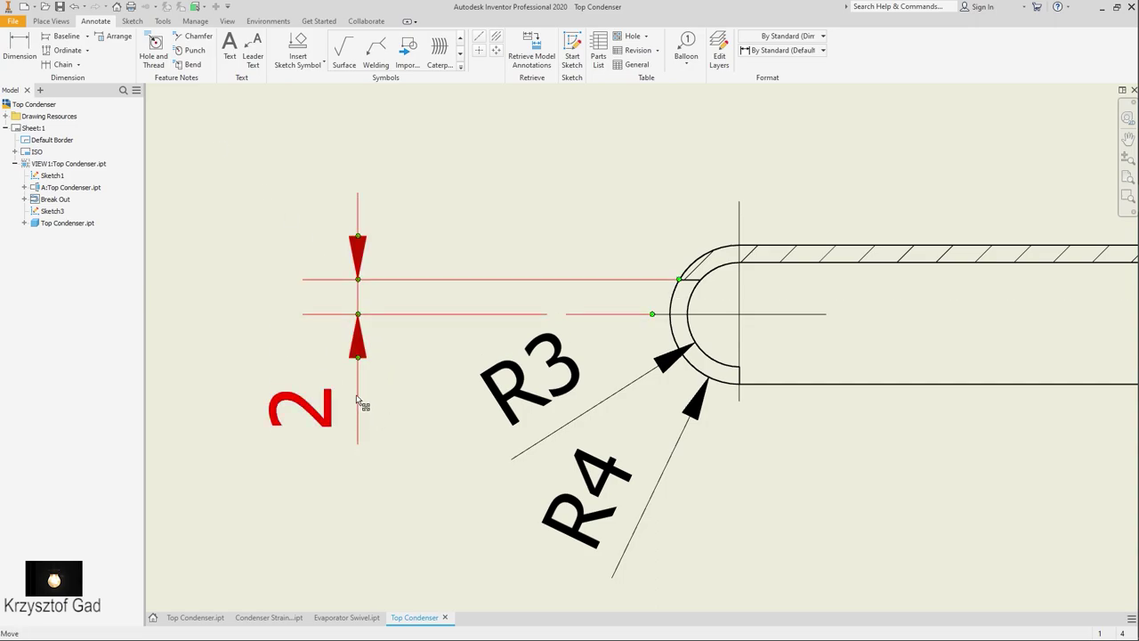
- Prefix the 2 dimension's text with R so it reads R2
{"action": "double_click", "coordinate": [303, 413]}
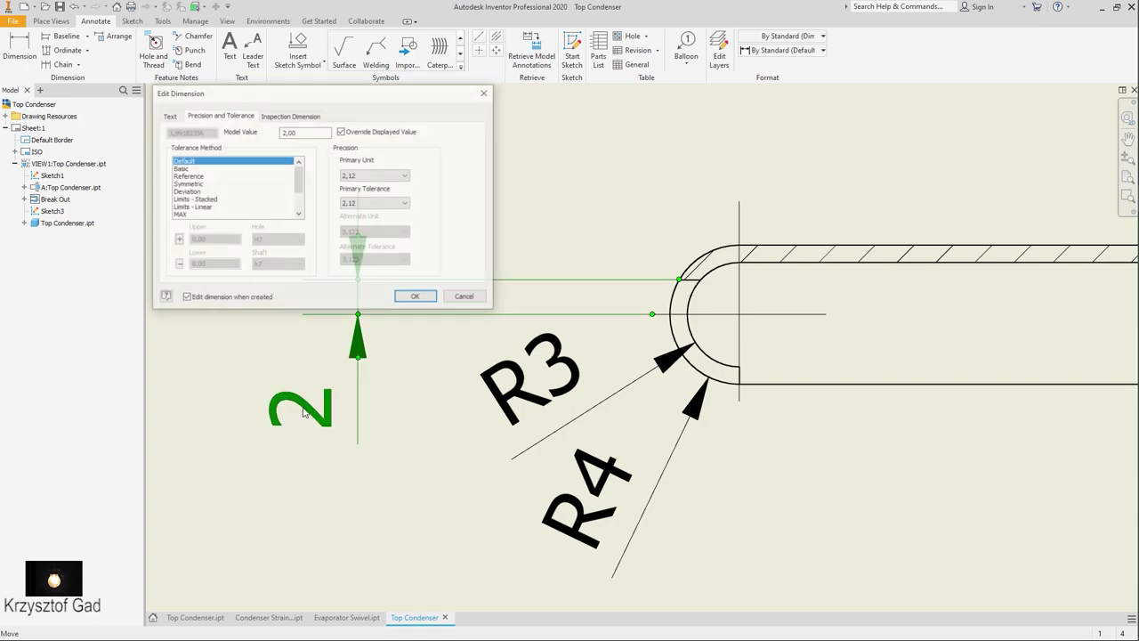
{"action": "left_click", "coordinate": [167, 116]}
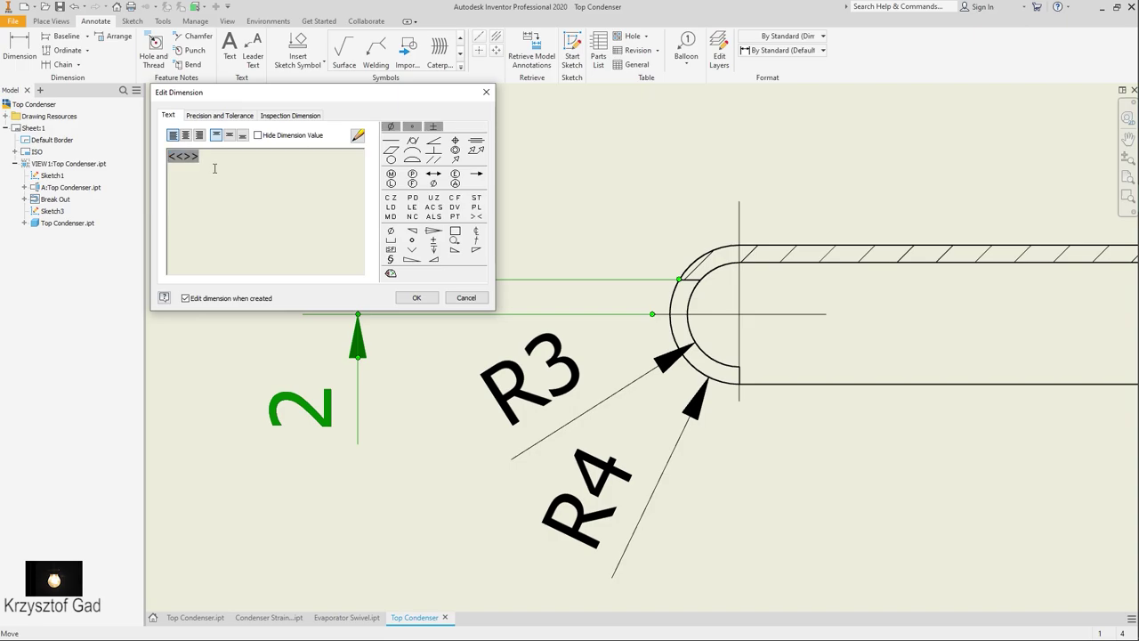
{"action": "type", "text": "R"}
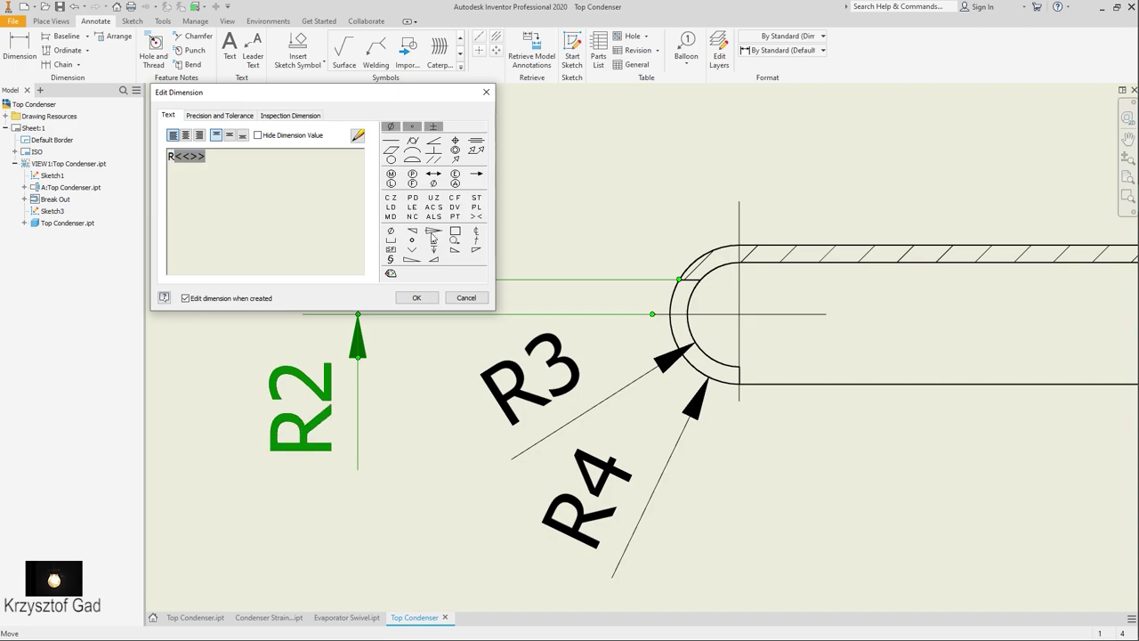
{"action": "left_click", "coordinate": [417, 297]}
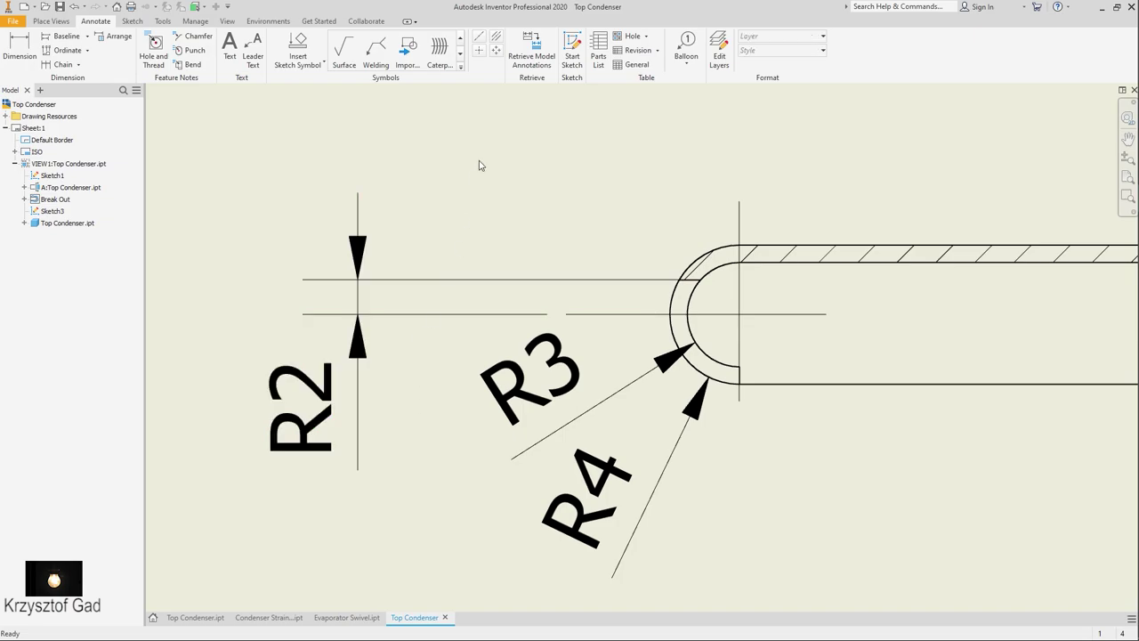
- Nudge the main drawing view slightly right and check the title block
{"action": "key", "text": "Home"}
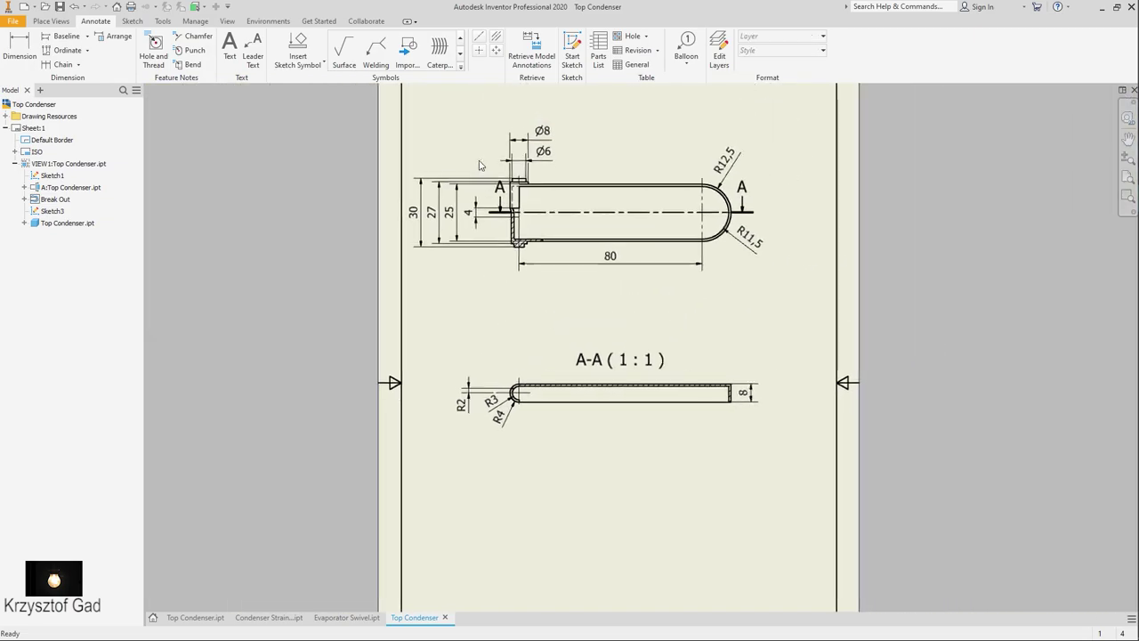
{"action": "middle_click_drag", "start_coordinate": [479, 165], "coordinate": [524, 242]}
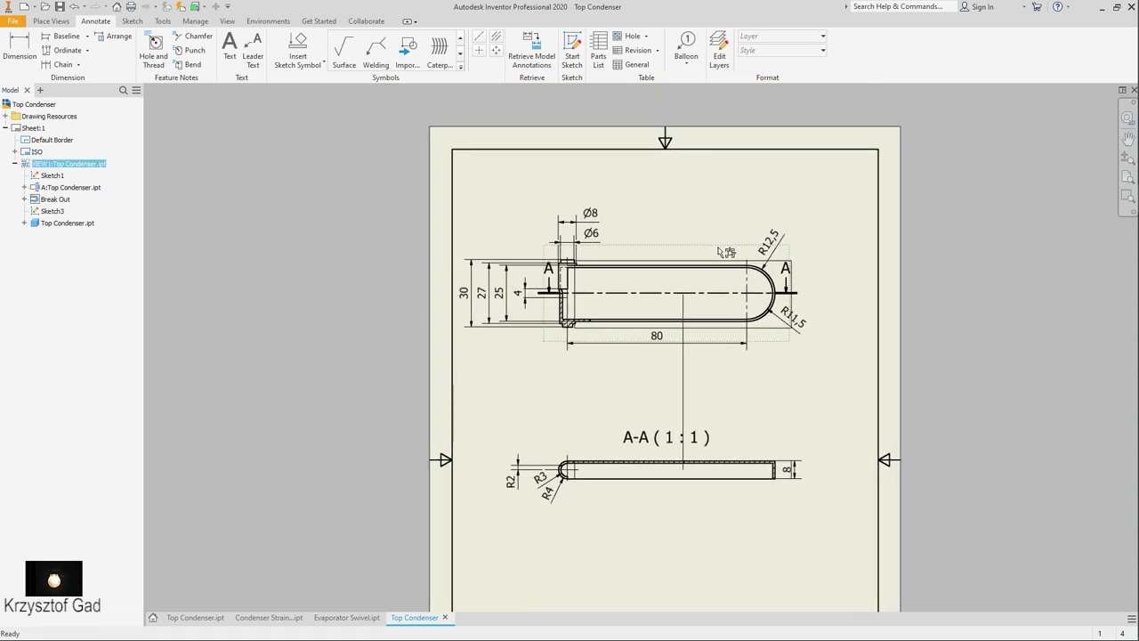
{"action": "left_click_drag", "start_coordinate": [710, 250], "coordinate": [730, 251]}
{"action": "key", "text": "F5"}
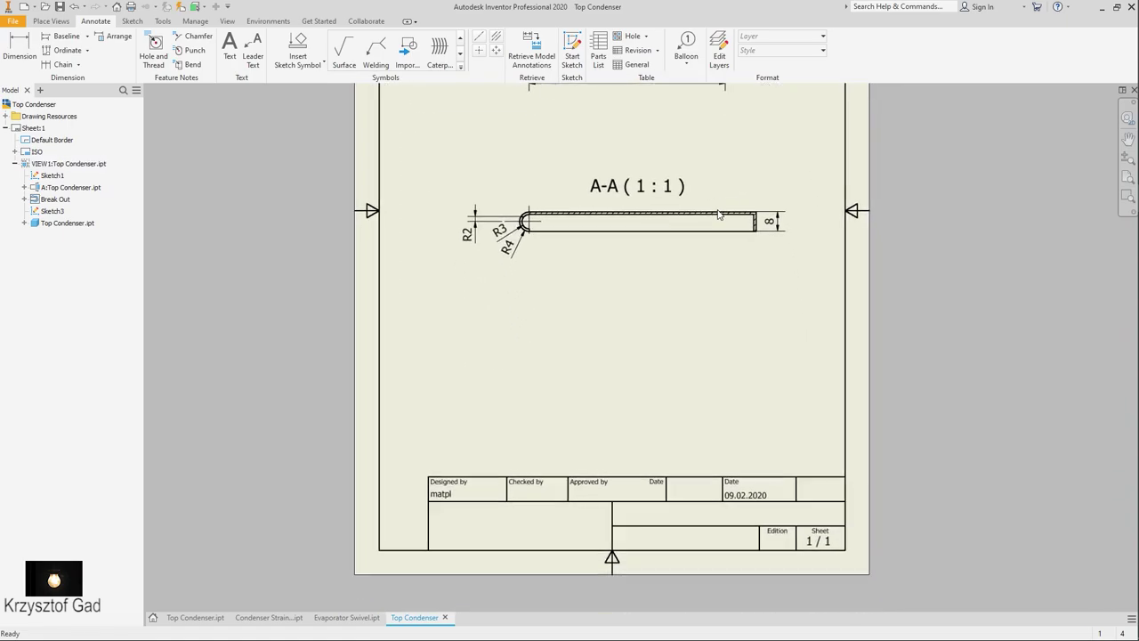
{"action": "key", "text": "F5"}
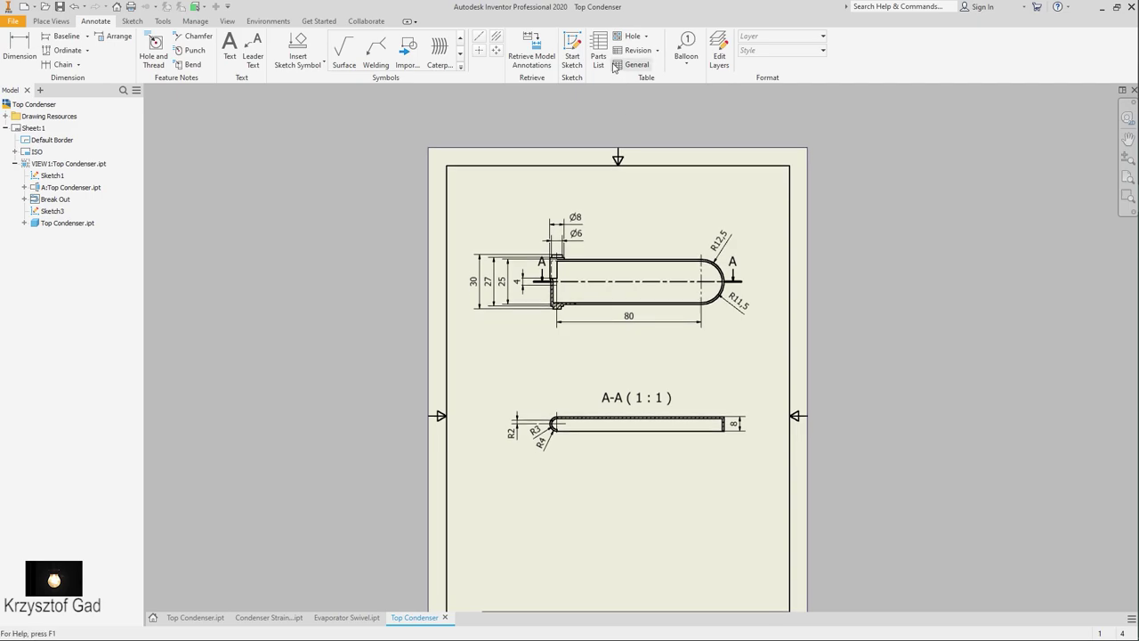
{"action": "key", "text": "F5"}
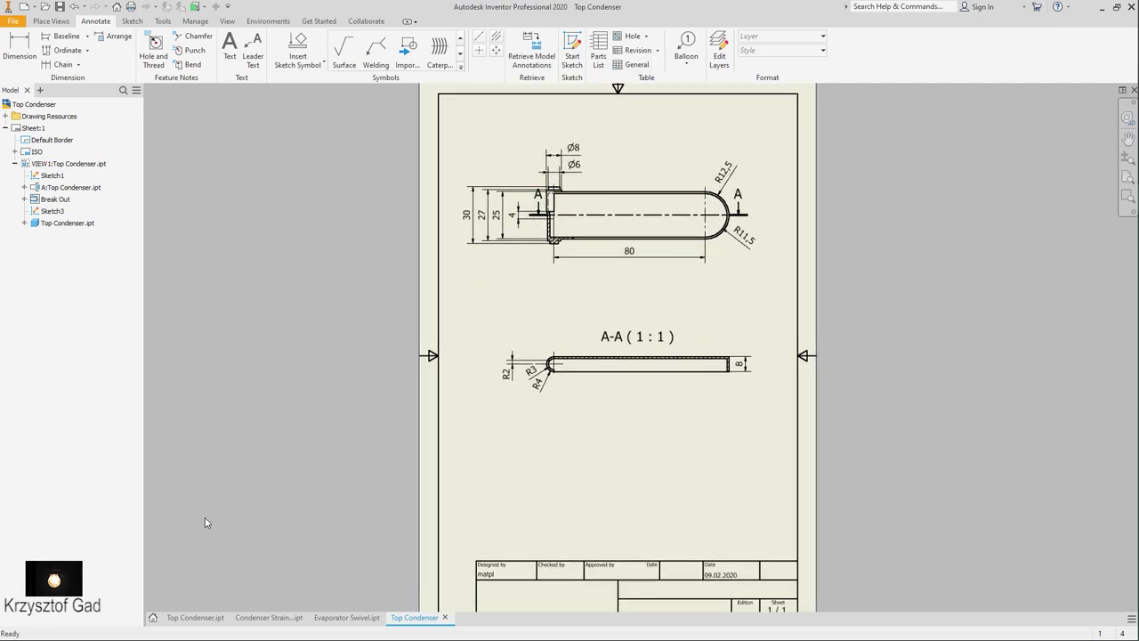
- Switch to the Condenser Strainer part and create a new blank drawing
{"action": "left_click", "coordinate": [265, 617]}
{"action": "key", "text": "F5"}
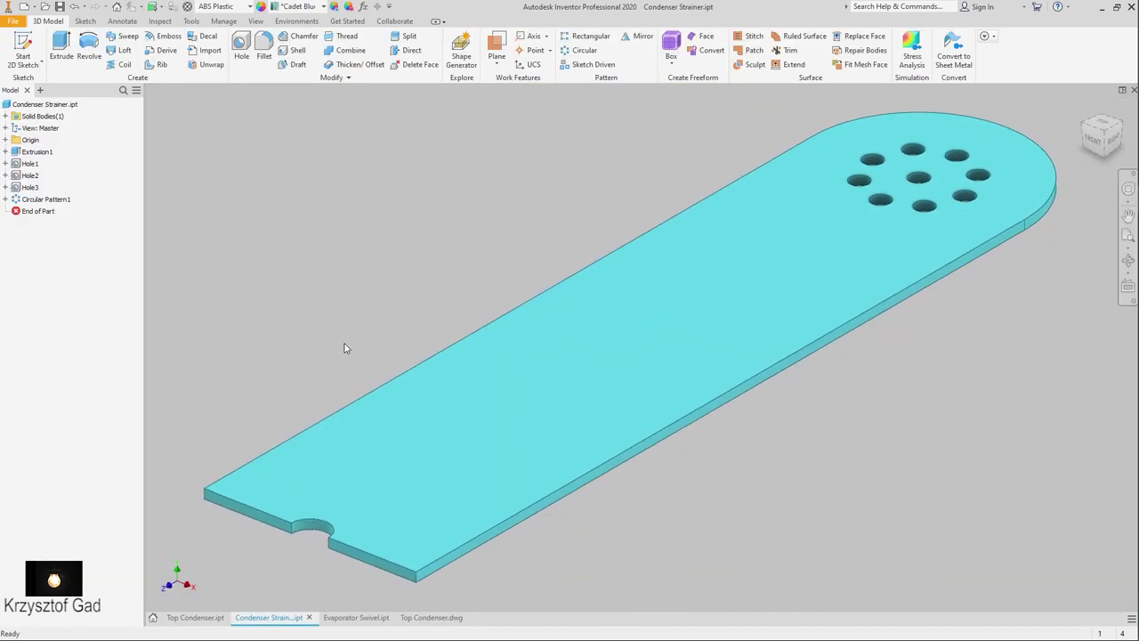
{"action": "key", "text": "F5"}
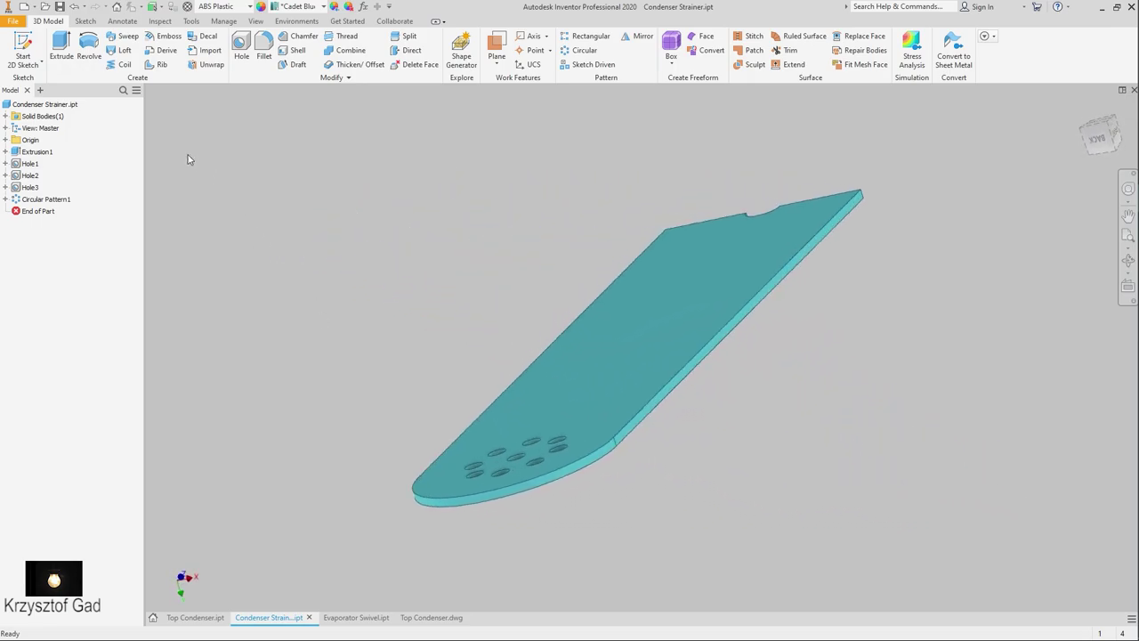
{"action": "left_click", "coordinate": [20, 22]}
{"action": "mouse_move", "coordinate": [40, 64]}
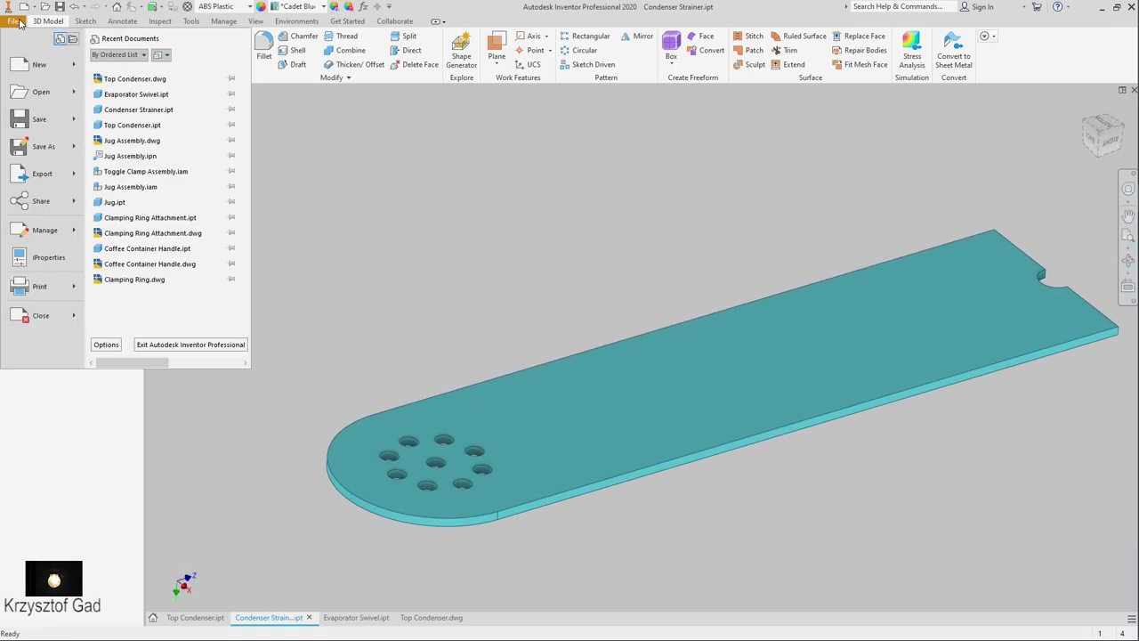
{"action": "left_click", "coordinate": [143, 134]}
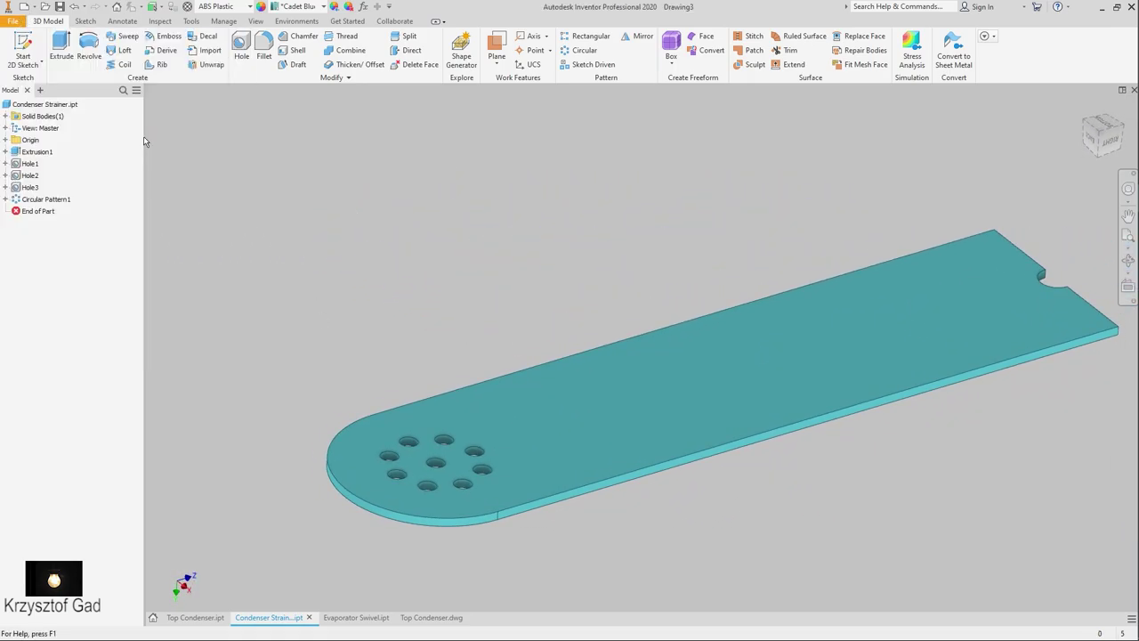
- Set the new drawing's sheet to A4 size in portrait orientation
{"action": "right_click", "coordinate": [26, 130]}
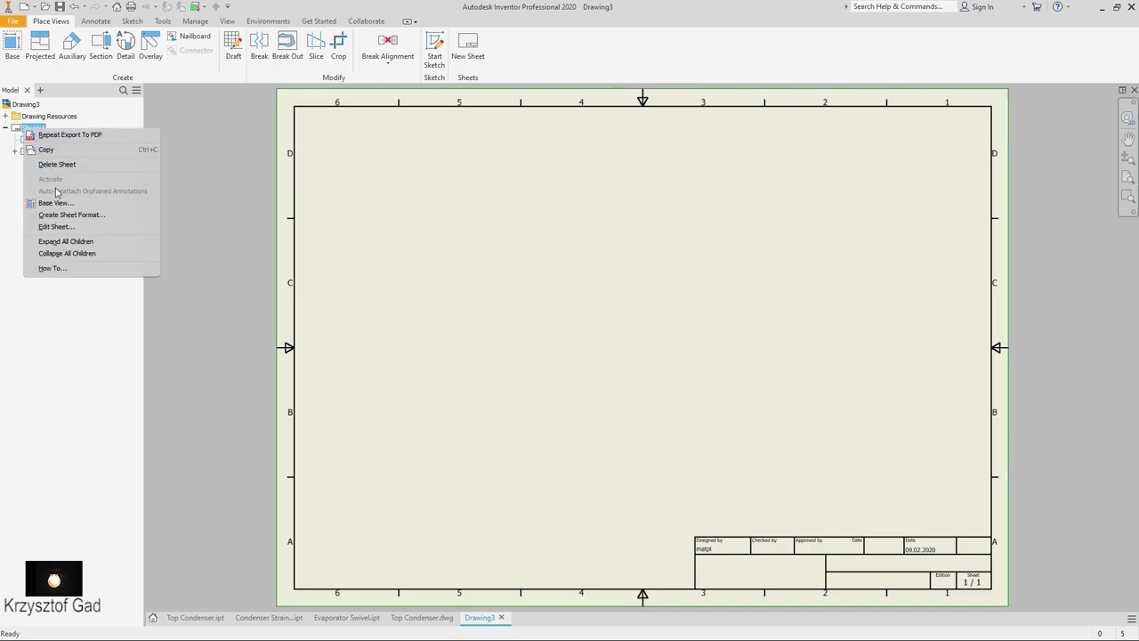
{"action": "left_click", "coordinate": [56, 226]}
{"action": "left_click", "coordinate": [208, 166]}
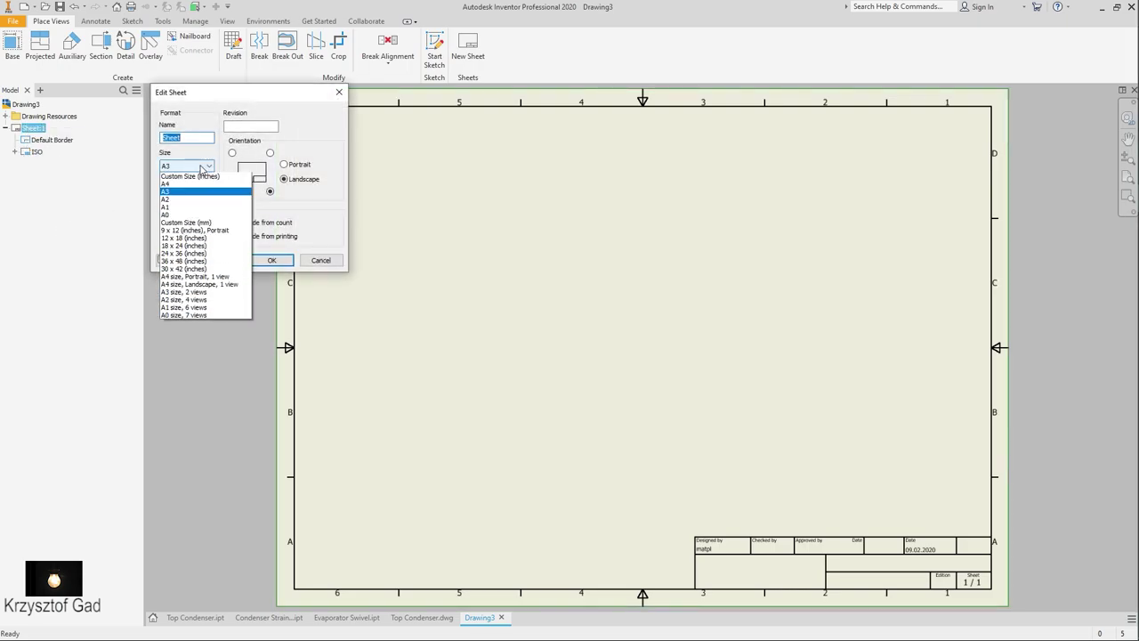
{"action": "left_click", "coordinate": [191, 224]}
{"action": "left_click", "coordinate": [299, 165]}
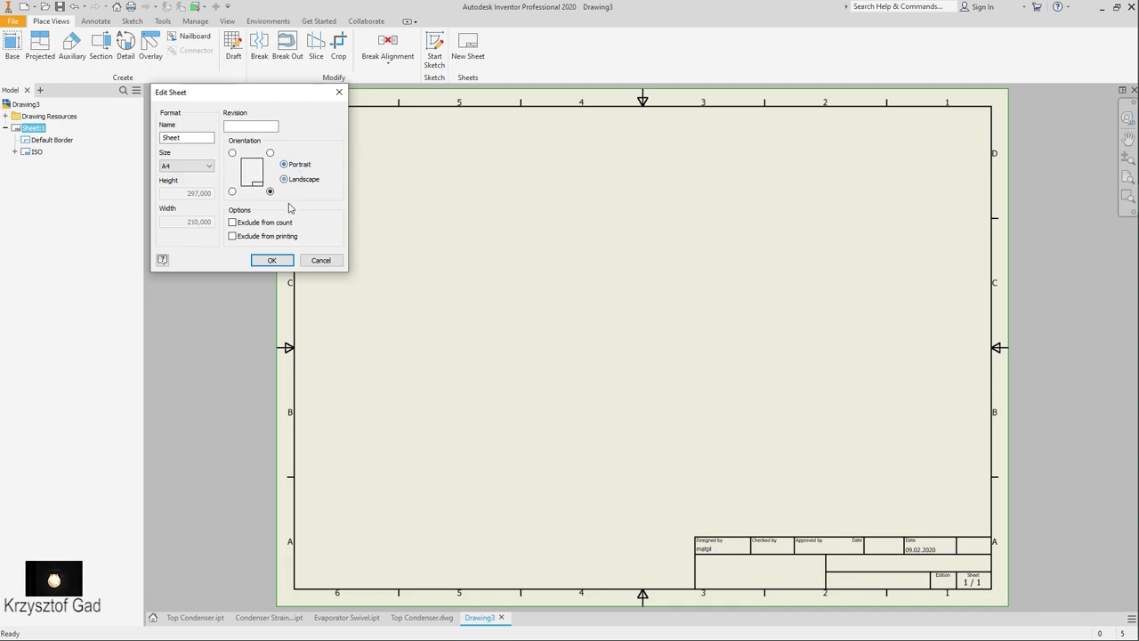
{"action": "left_click", "coordinate": [271, 260]}
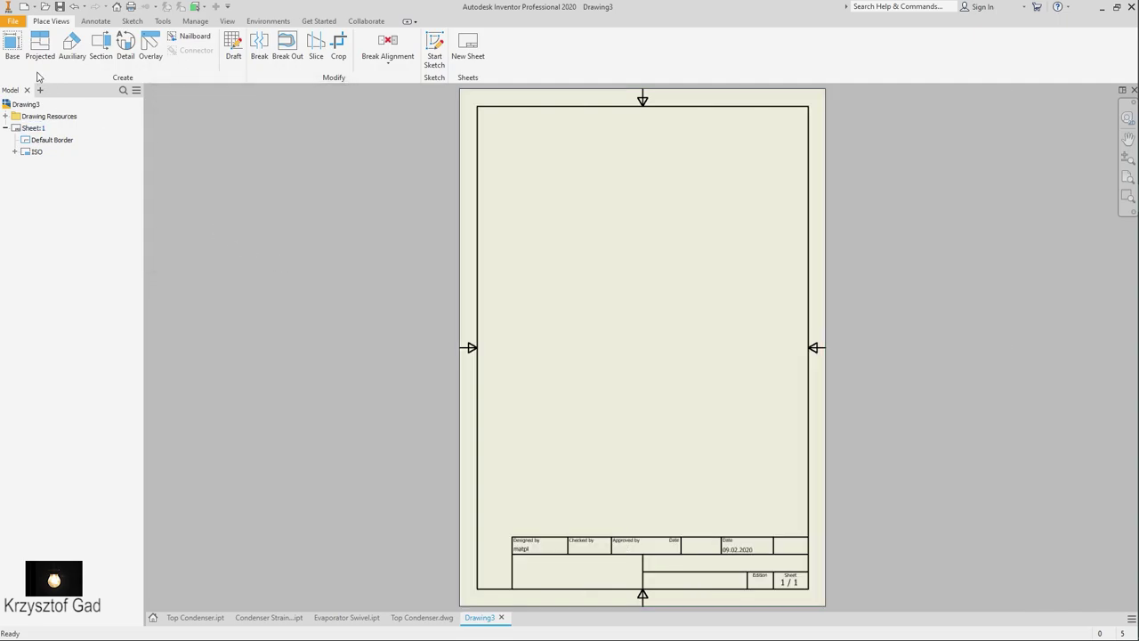
{"action": "left_click", "coordinate": [12, 44]}
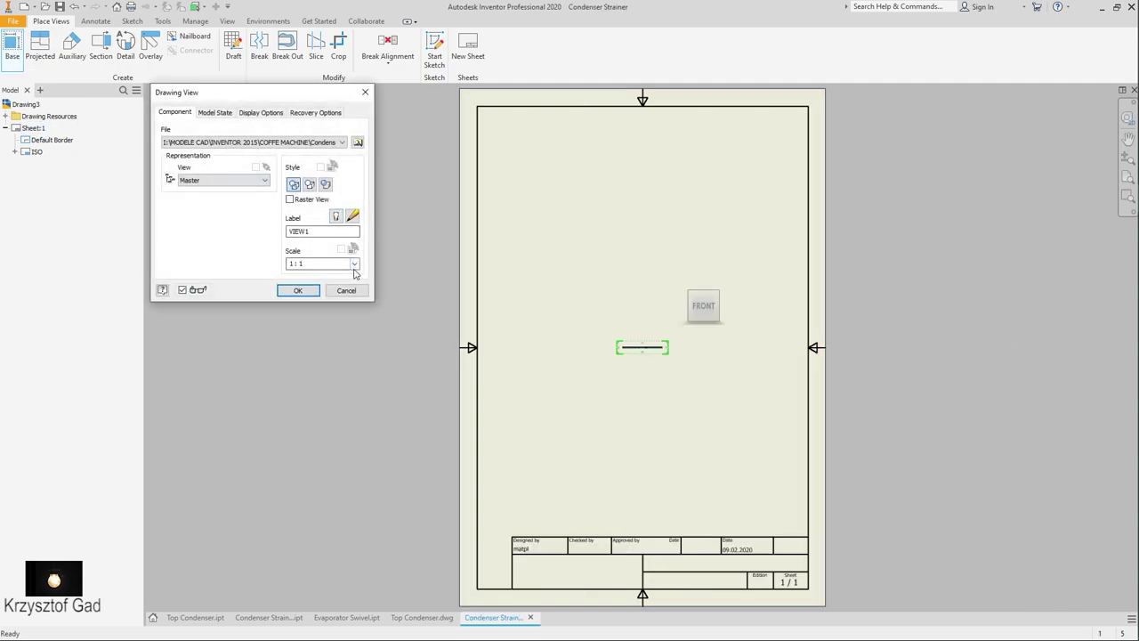
- Orient the base view to TOP, rotated 90° to lie horizontal
{"action": "left_click", "coordinate": [354, 264]}
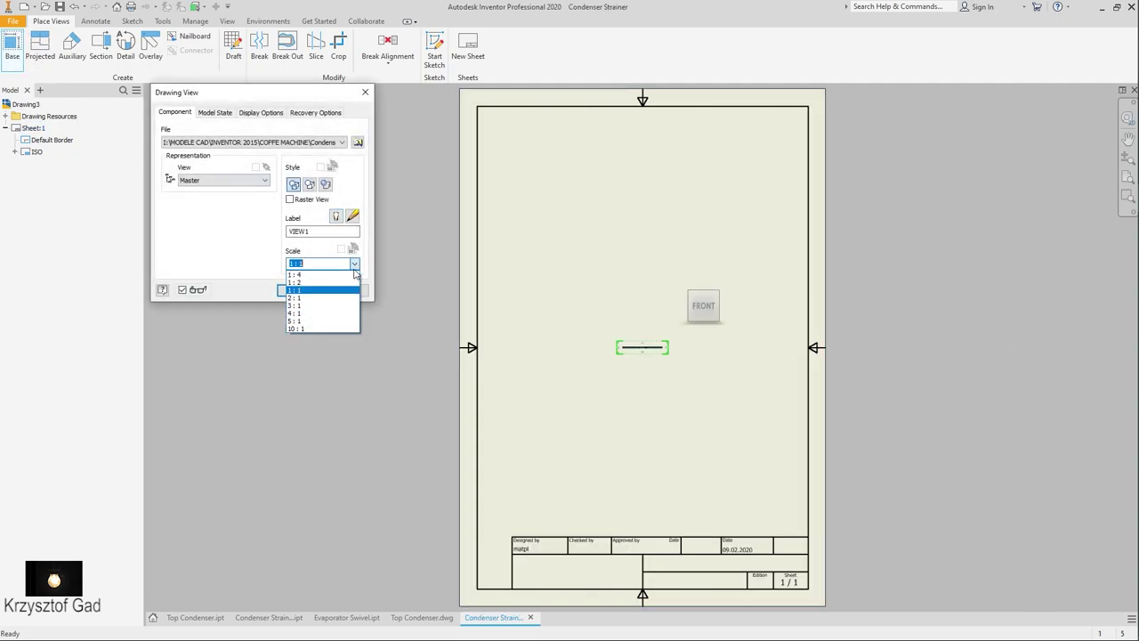
{"action": "left_click", "coordinate": [316, 329]}
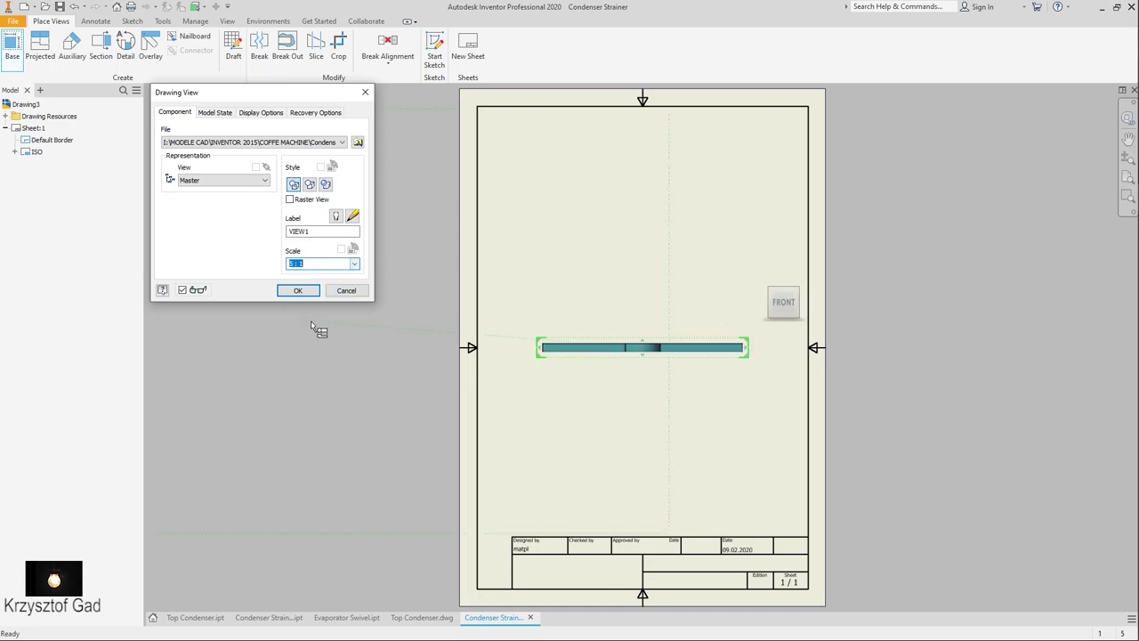
{"action": "left_click", "coordinate": [783, 283]}
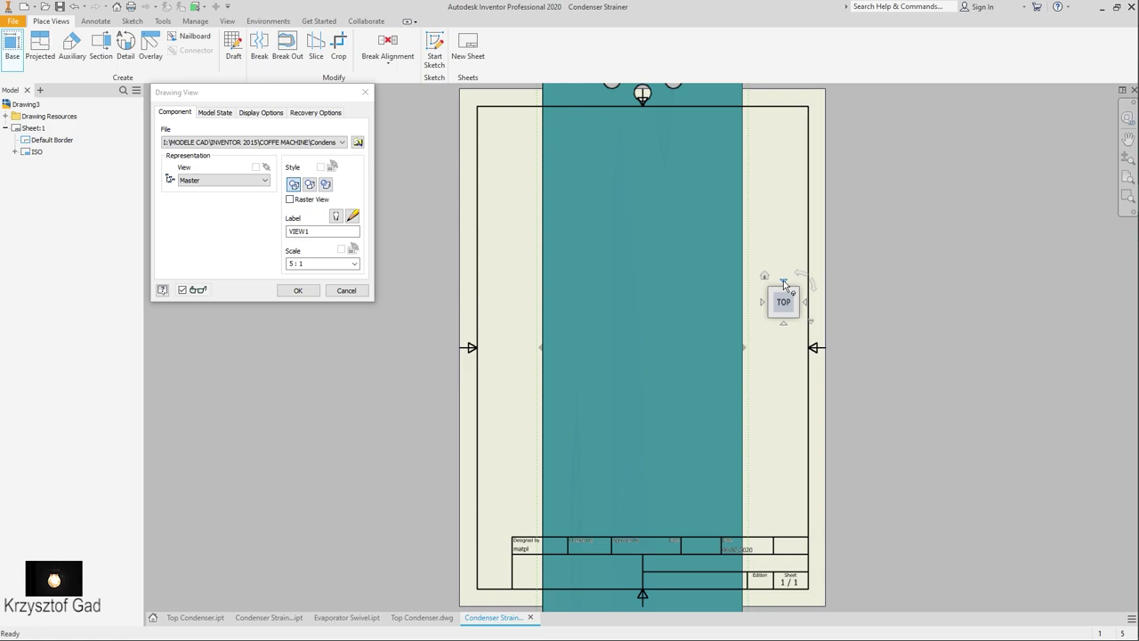
{"action": "left_click", "coordinate": [811, 284]}
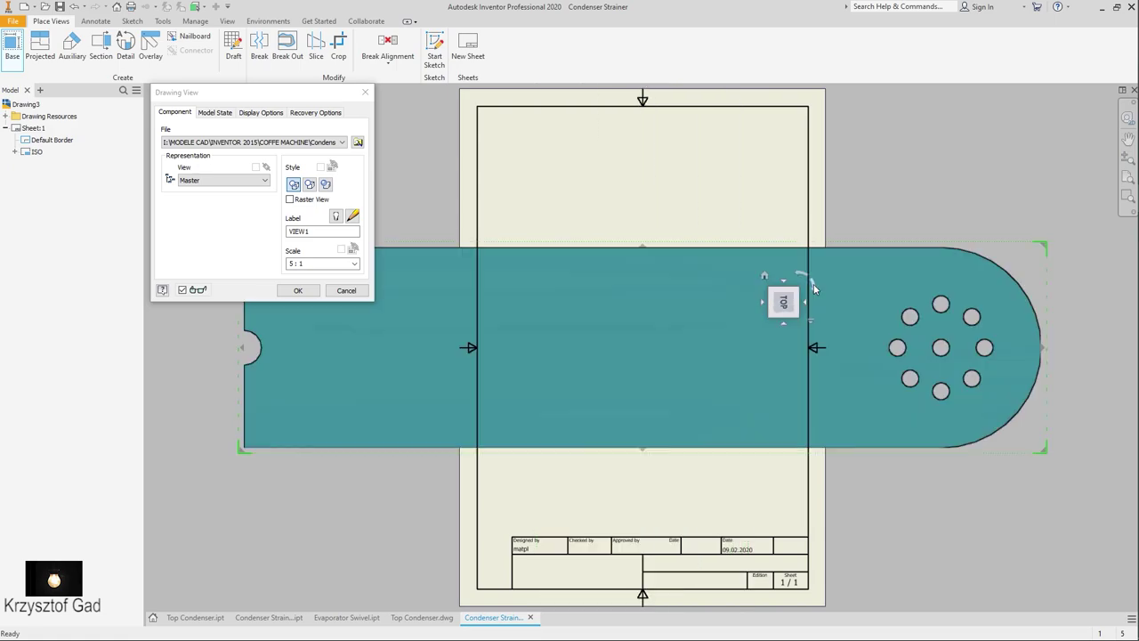
{"action": "left_click", "coordinate": [318, 264]}
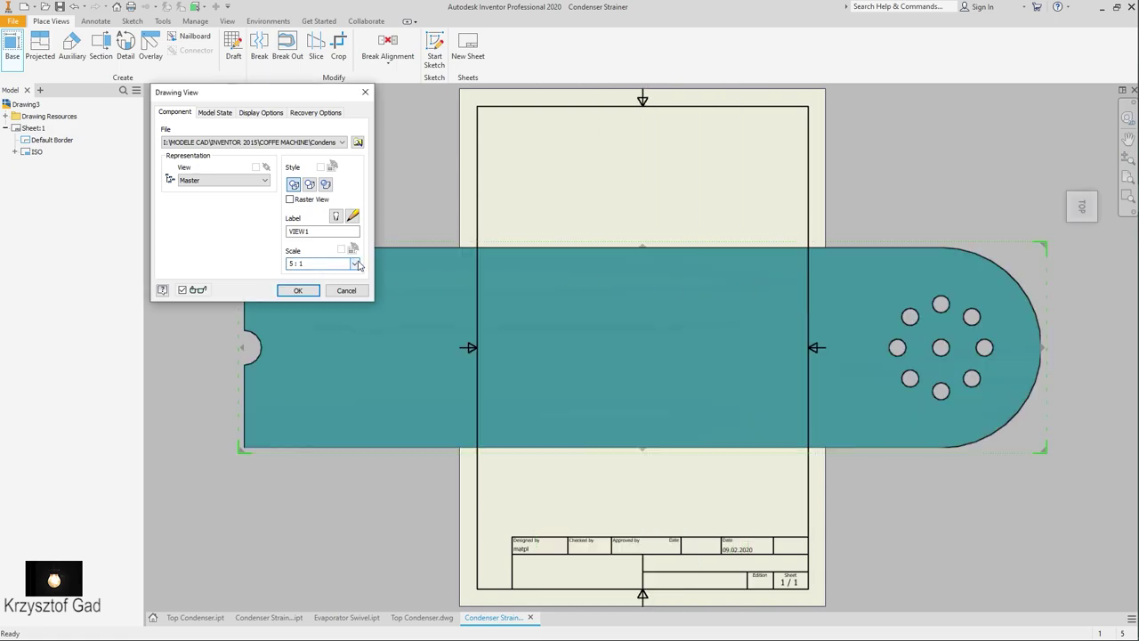
- Set the base view scale to 1 : 1 and place it centred on the sheet
{"action": "left_click", "coordinate": [355, 264]}
{"action": "left_click", "coordinate": [348, 310]}
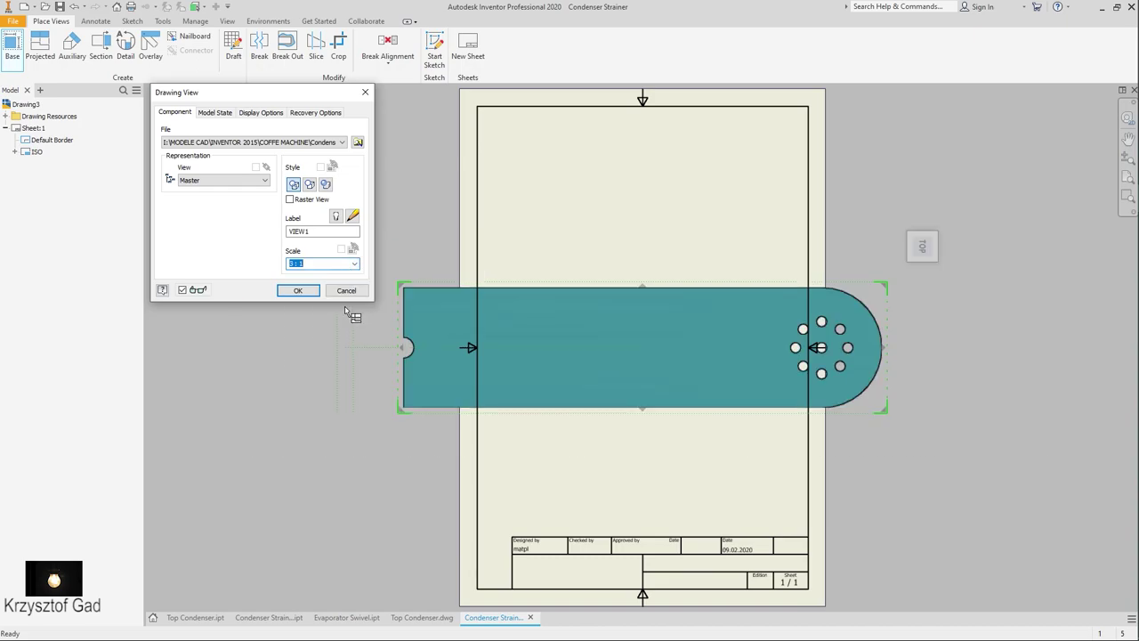
{"action": "left_click", "coordinate": [354, 264]}
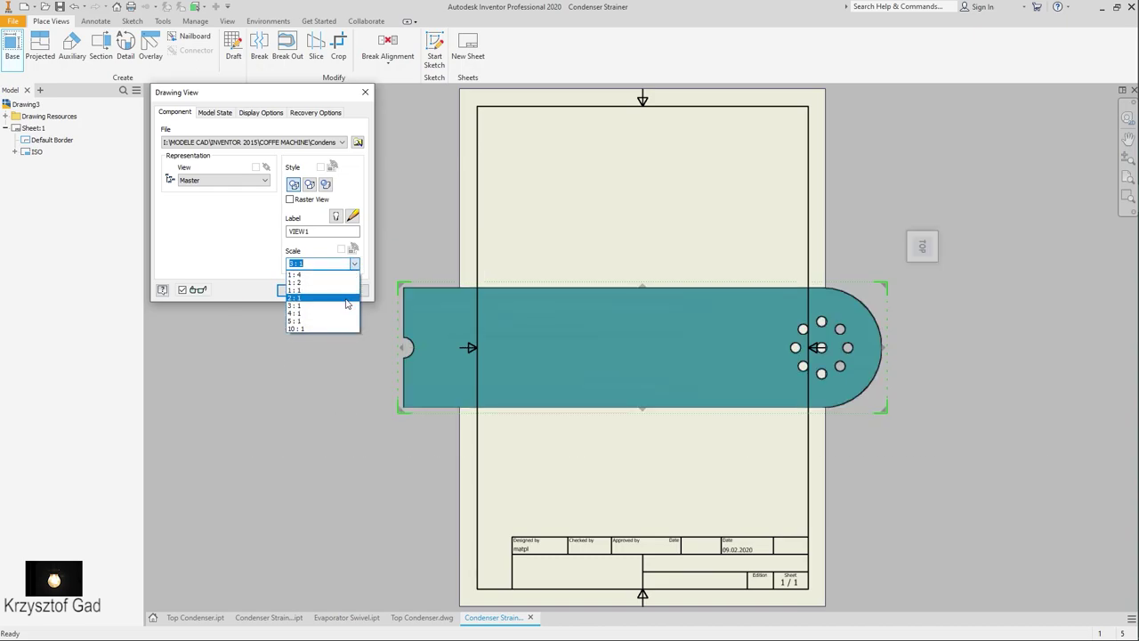
{"action": "left_click", "coordinate": [347, 303]}
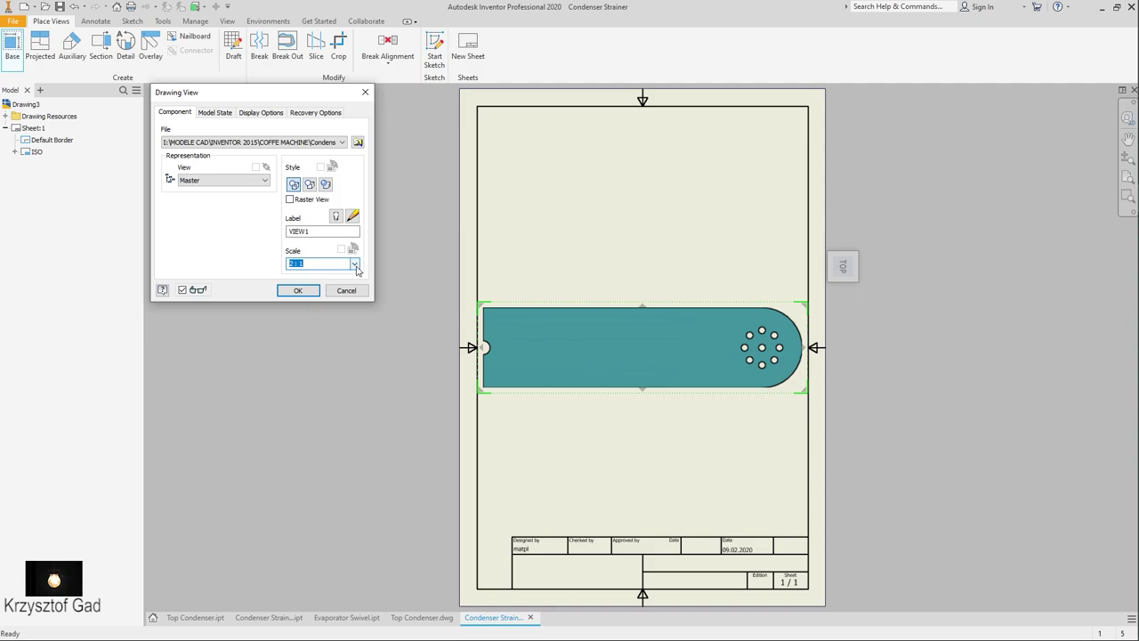
{"action": "left_click", "coordinate": [355, 265]}
{"action": "left_click", "coordinate": [346, 289]}
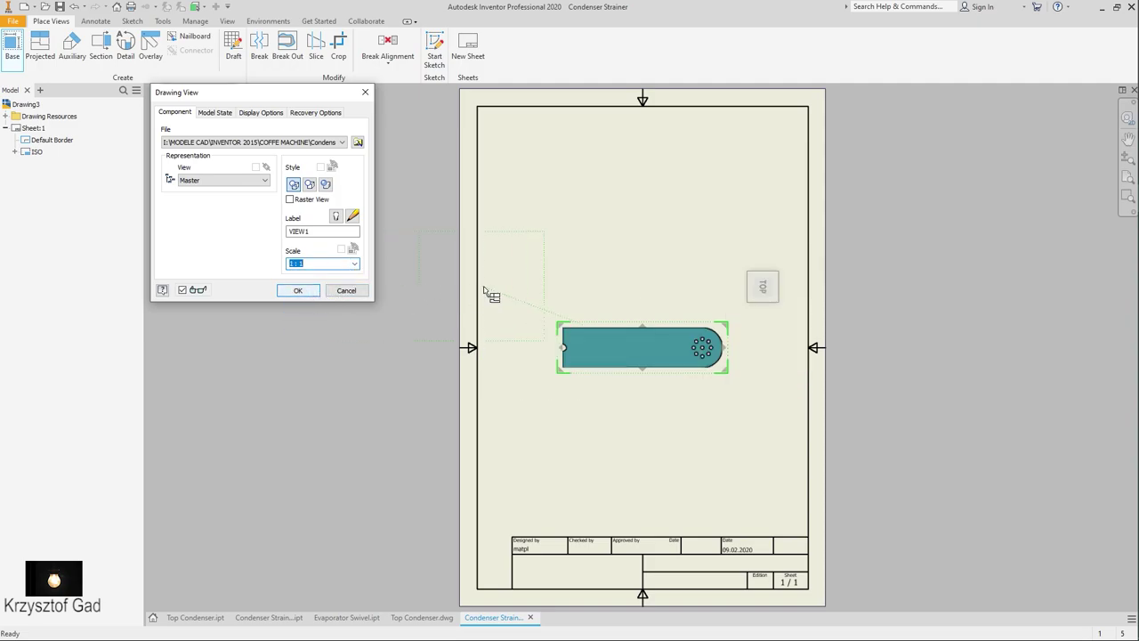
{"action": "left_click", "coordinate": [297, 291]}
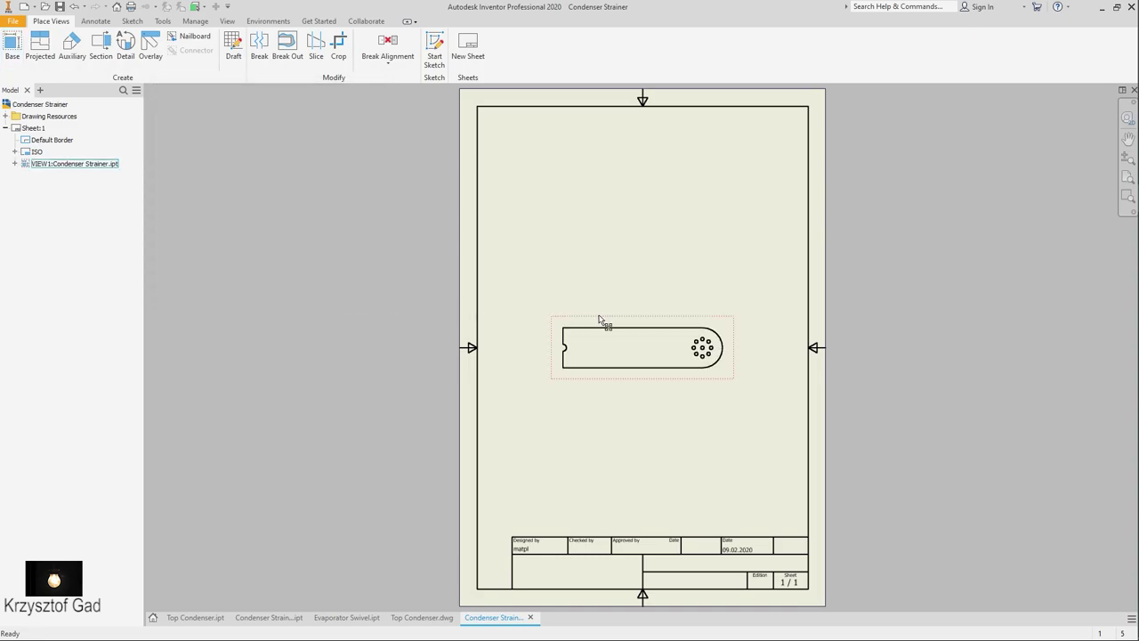
- Add center marks to each hole in the pattern and the left notch
{"action": "key", "text": "Escape"}
{"action": "scroll", "coordinate": [587, 187], "scroll_direction": "down", "scroll_amount": 5}
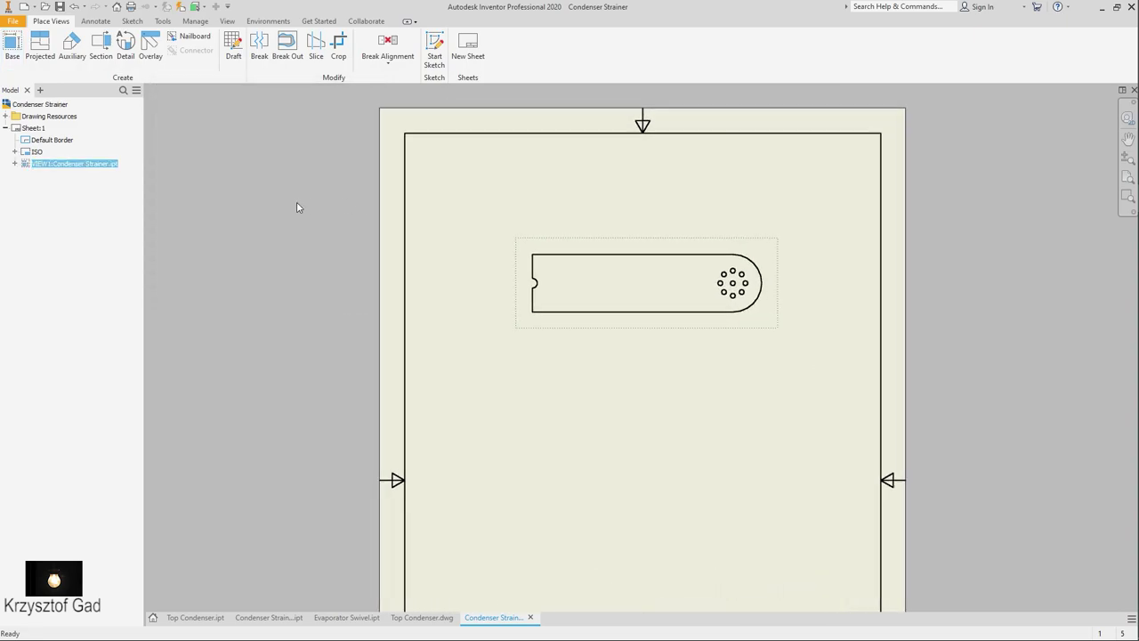
{"action": "left_click", "coordinate": [95, 21]}
{"action": "left_click", "coordinate": [480, 51]}
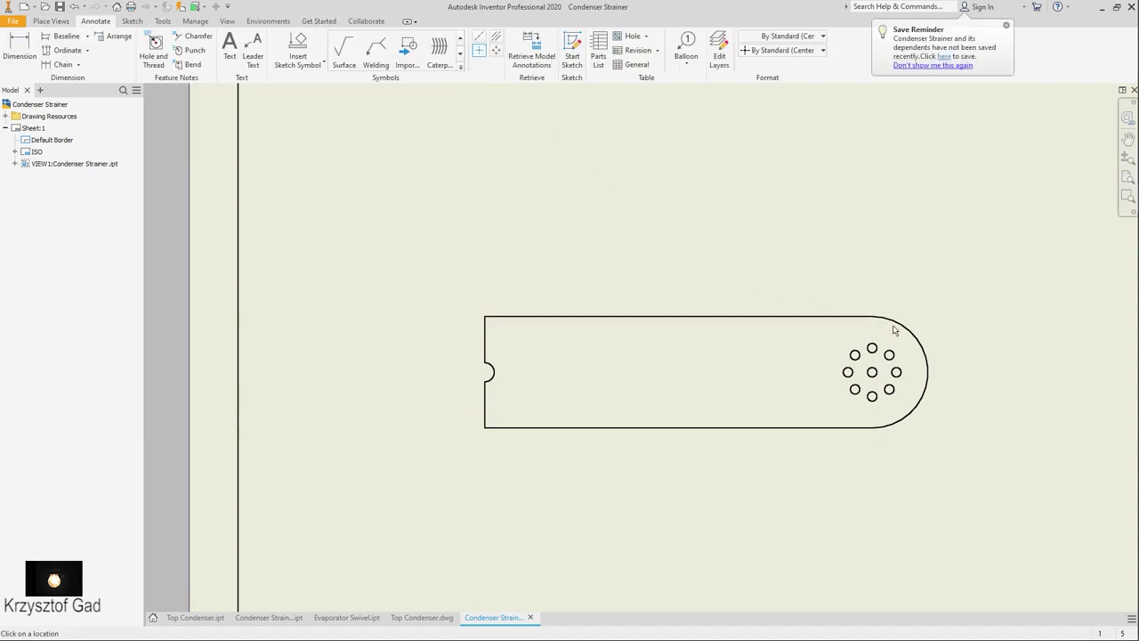
{"action": "scroll", "coordinate": [899, 341], "scroll_direction": "up", "scroll_amount": 5}
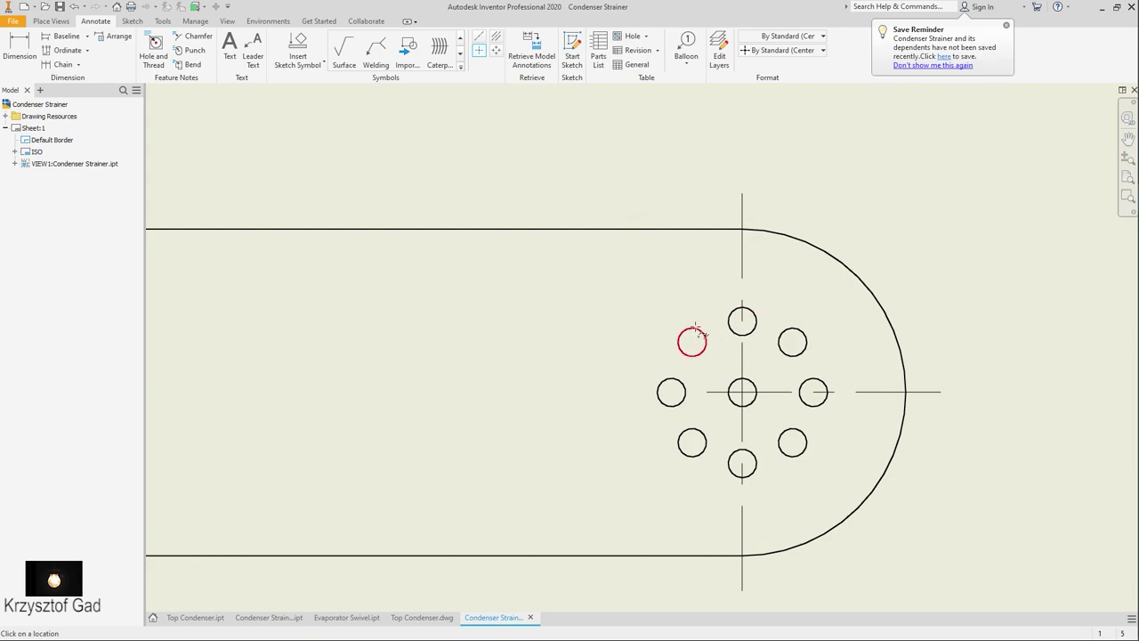
{"action": "left_click", "coordinate": [697, 331]}
{"action": "left_click", "coordinate": [676, 382]}
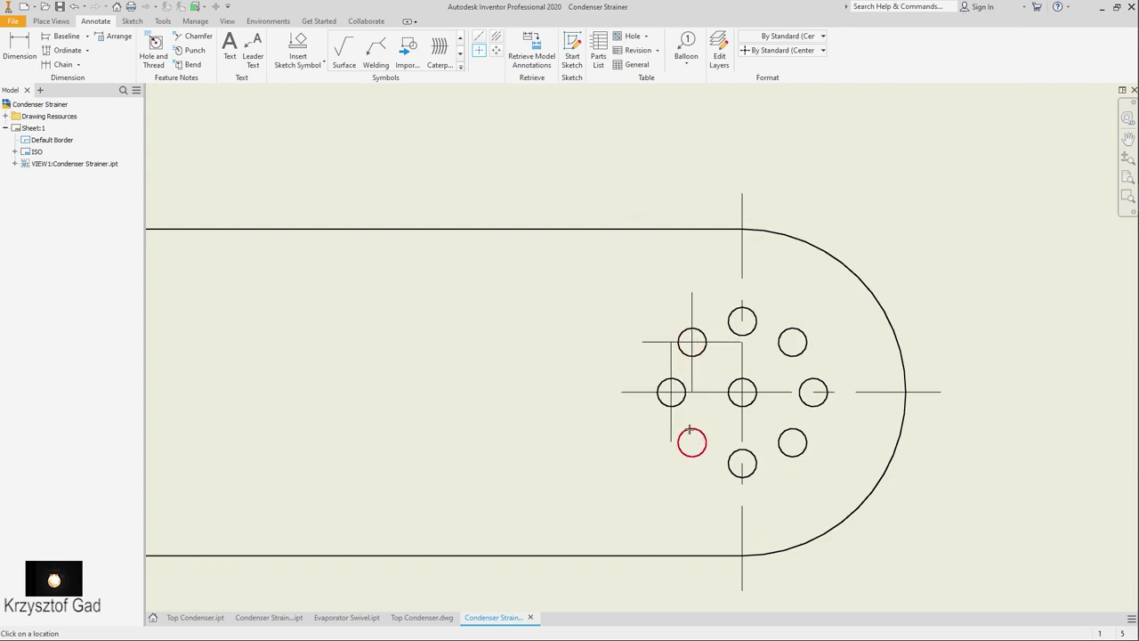
{"action": "left_click", "coordinate": [689, 431]}
{"action": "left_click", "coordinate": [749, 474]}
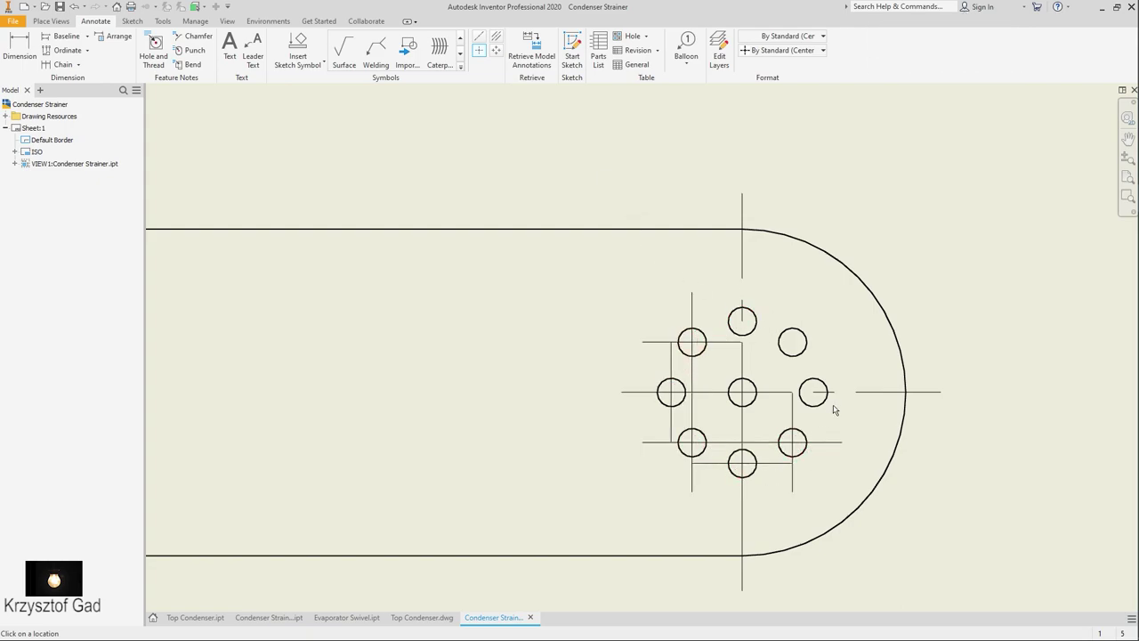
{"action": "left_click", "coordinate": [809, 346]}
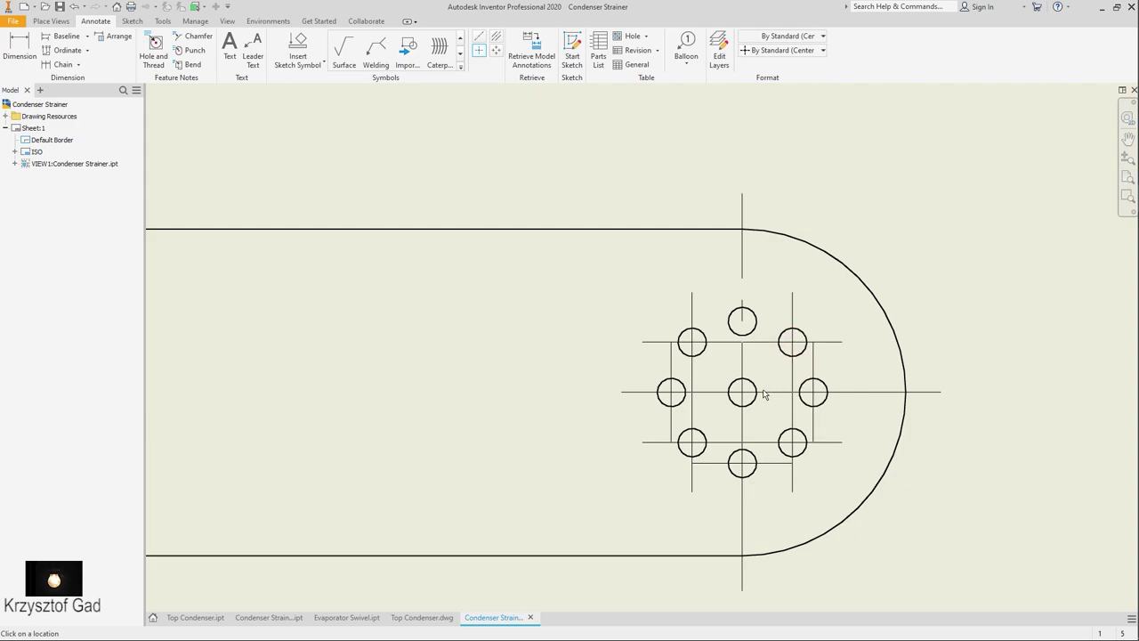
{"action": "left_click", "coordinate": [755, 386]}
- Add a centerline midway between the top and bottom edges along the part's long axis
{"action": "scroll", "coordinate": [679, 389], "scroll_direction": "down", "scroll_amount": 5}
{"action": "scroll", "coordinate": [663, 368], "scroll_direction": "up", "scroll_amount": 2}
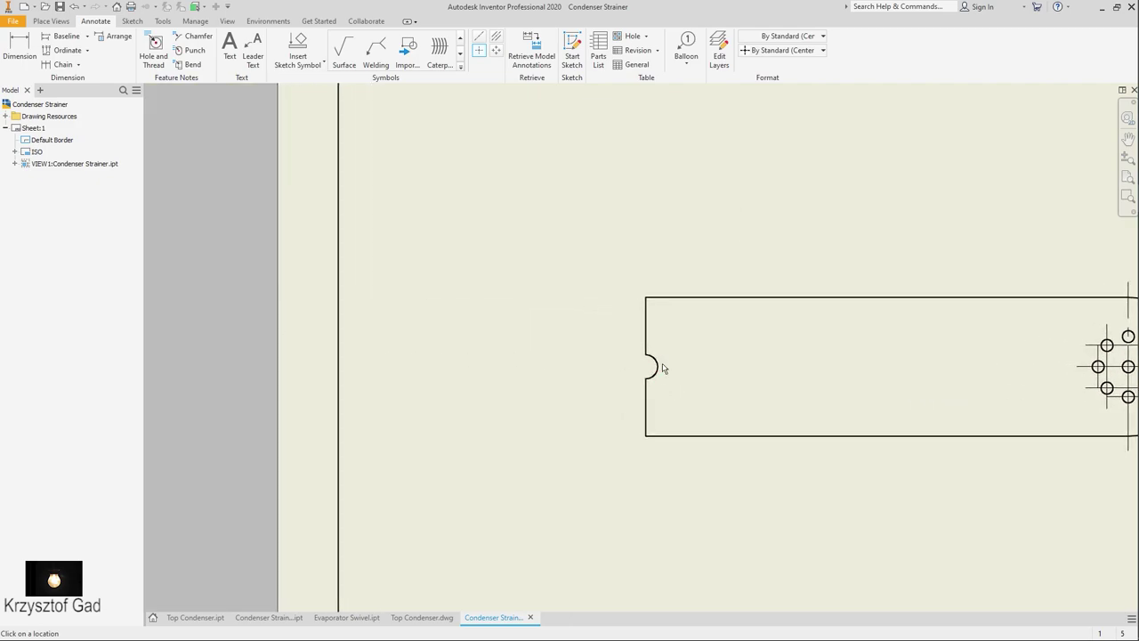
{"action": "middle_click_drag", "start_coordinate": [606, 351], "coordinate": [432, 352]}
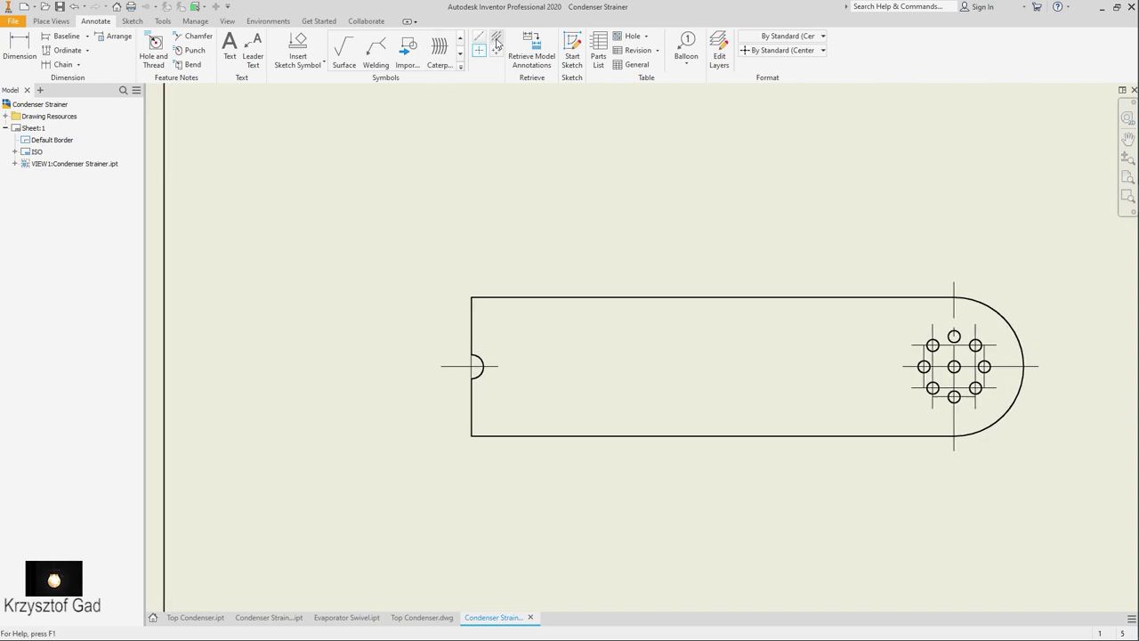
{"action": "left_click", "coordinate": [633, 435]}
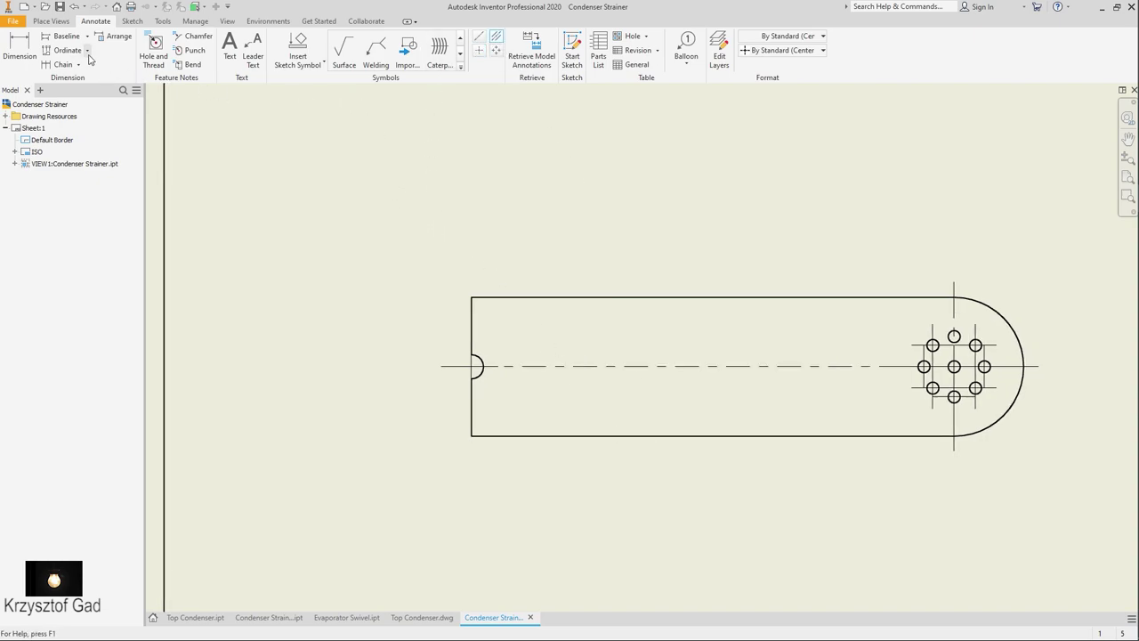
{"action": "left_click", "coordinate": [69, 23]}
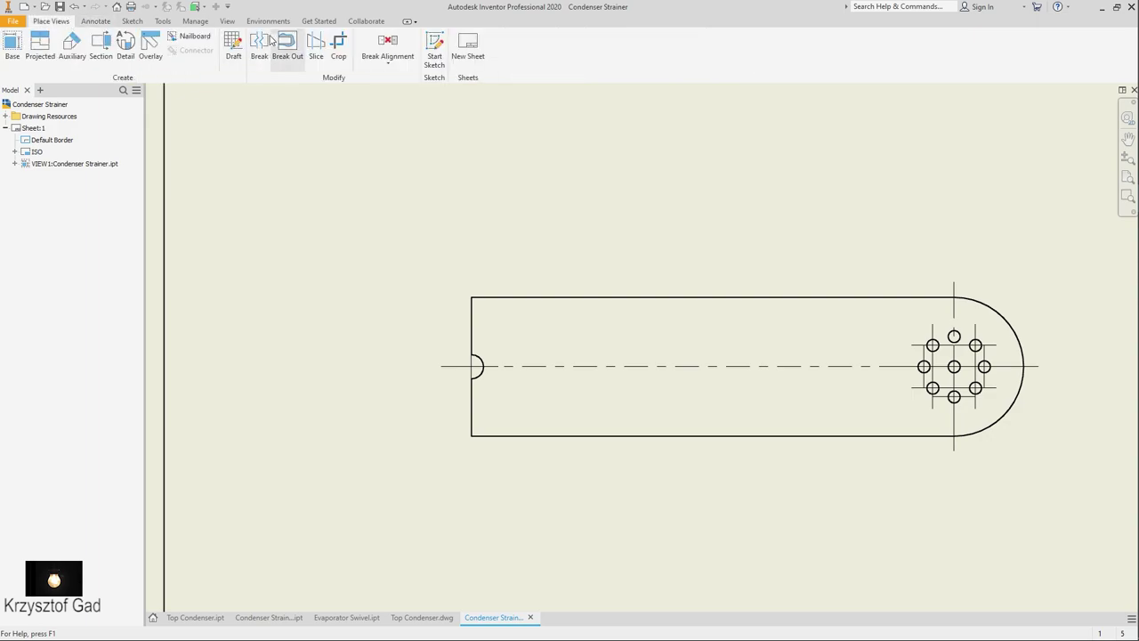
- Cut section line A-A along the centreline and place section view A below
{"action": "left_click", "coordinate": [103, 55]}
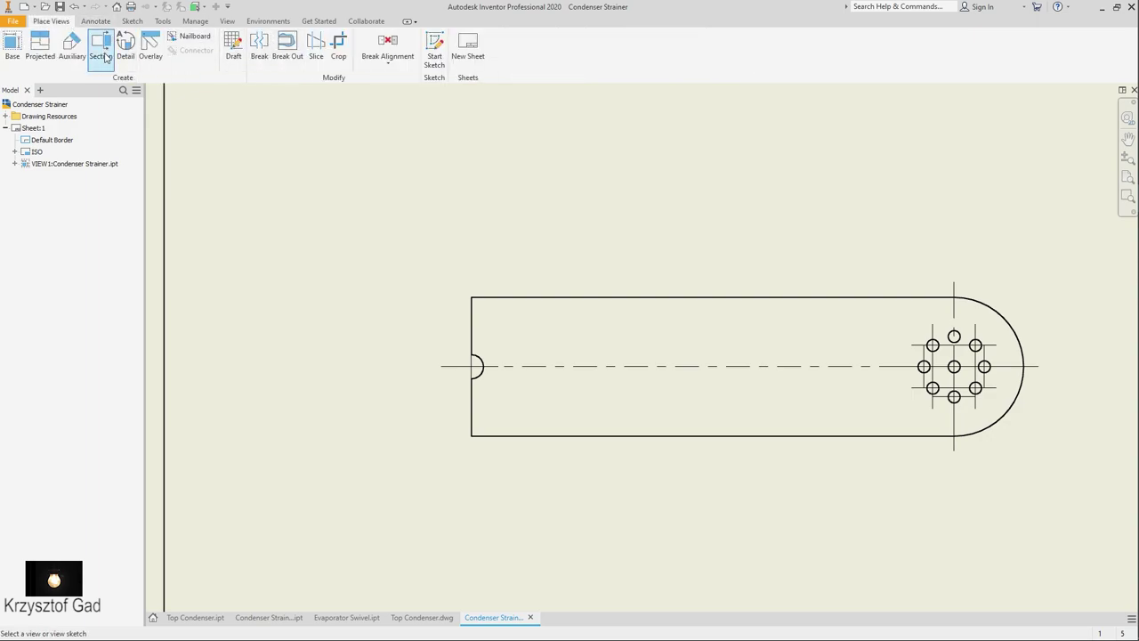
{"action": "left_click", "coordinate": [477, 370]}
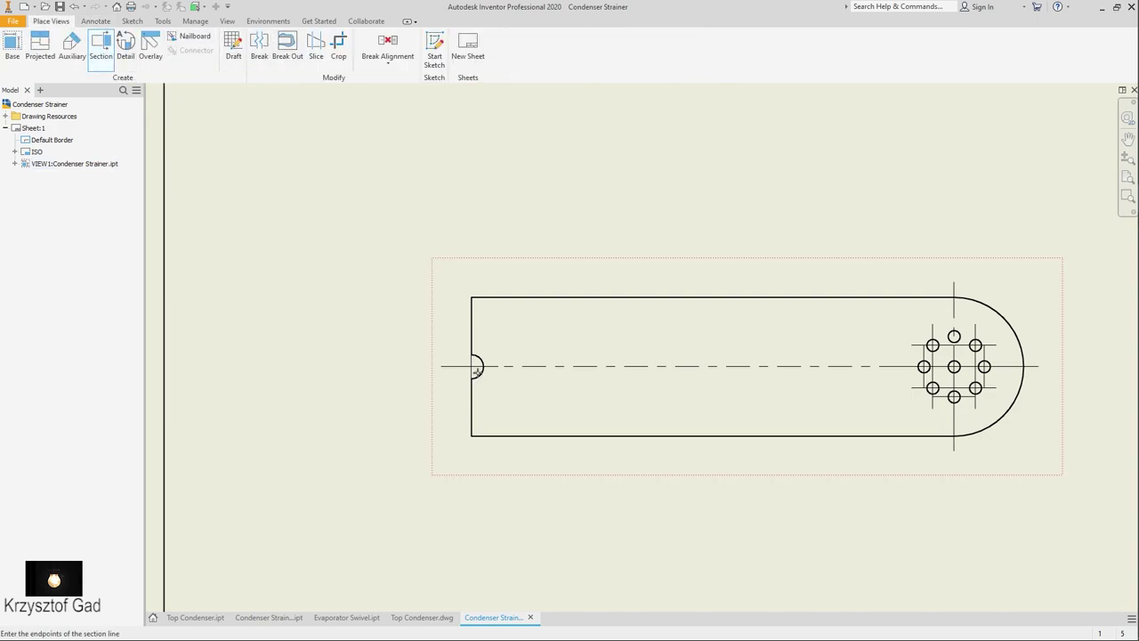
{"action": "left_click", "coordinate": [425, 366]}
{"action": "left_click", "coordinate": [1073, 367]}
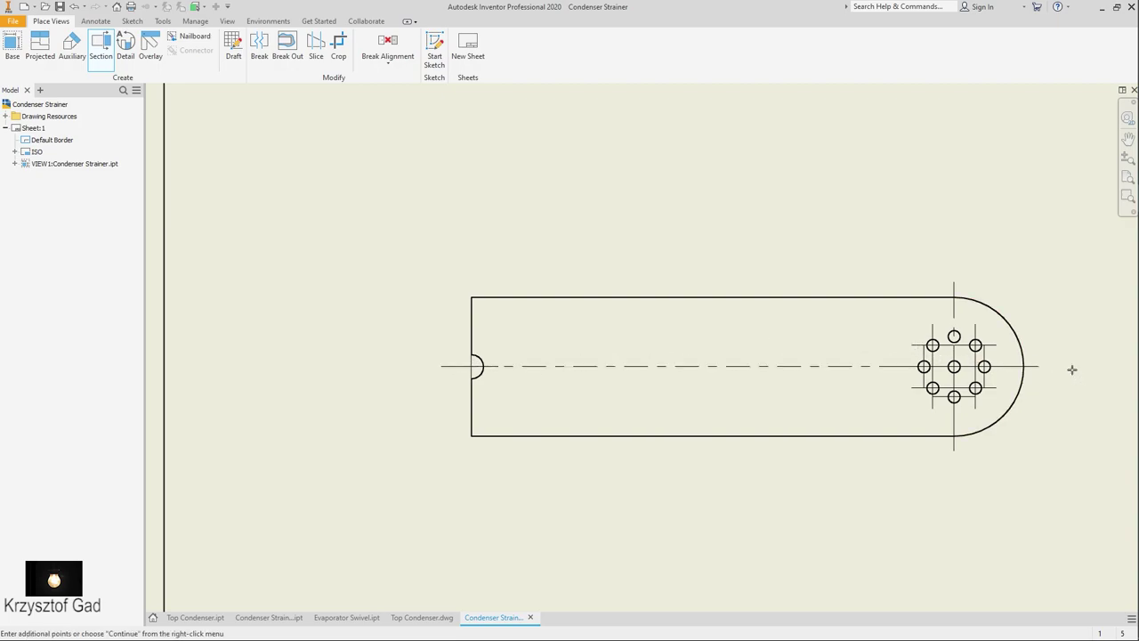
{"action": "right_click", "coordinate": [1072, 366]}
{"action": "left_click", "coordinate": [1081, 308]}
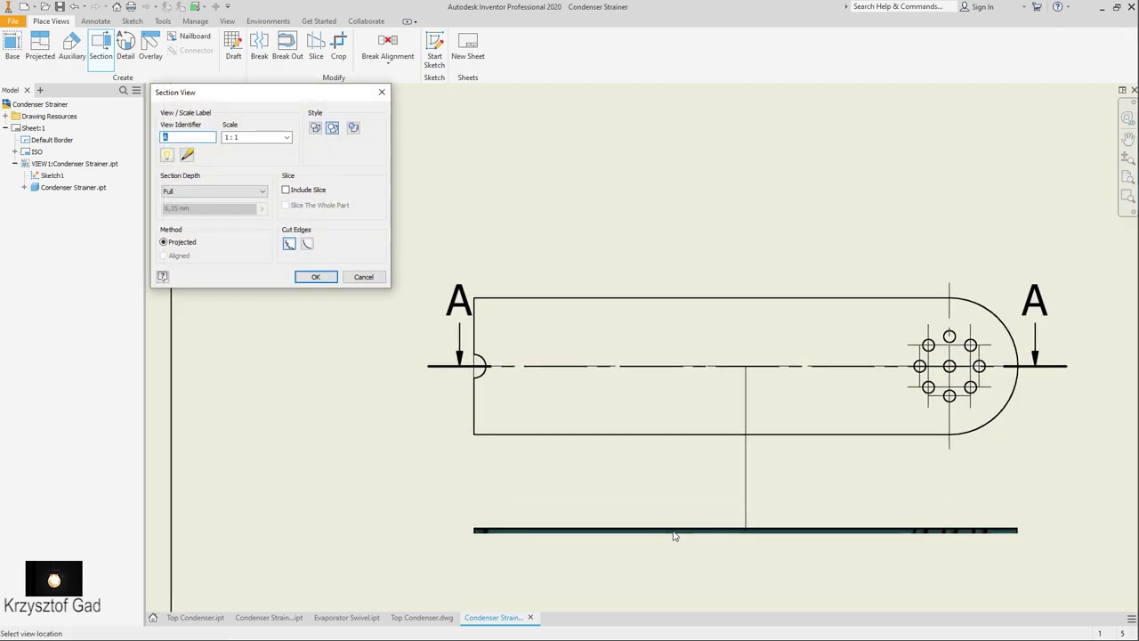
{"action": "scroll", "coordinate": [671, 534], "scroll_direction": "down", "scroll_amount": 4}
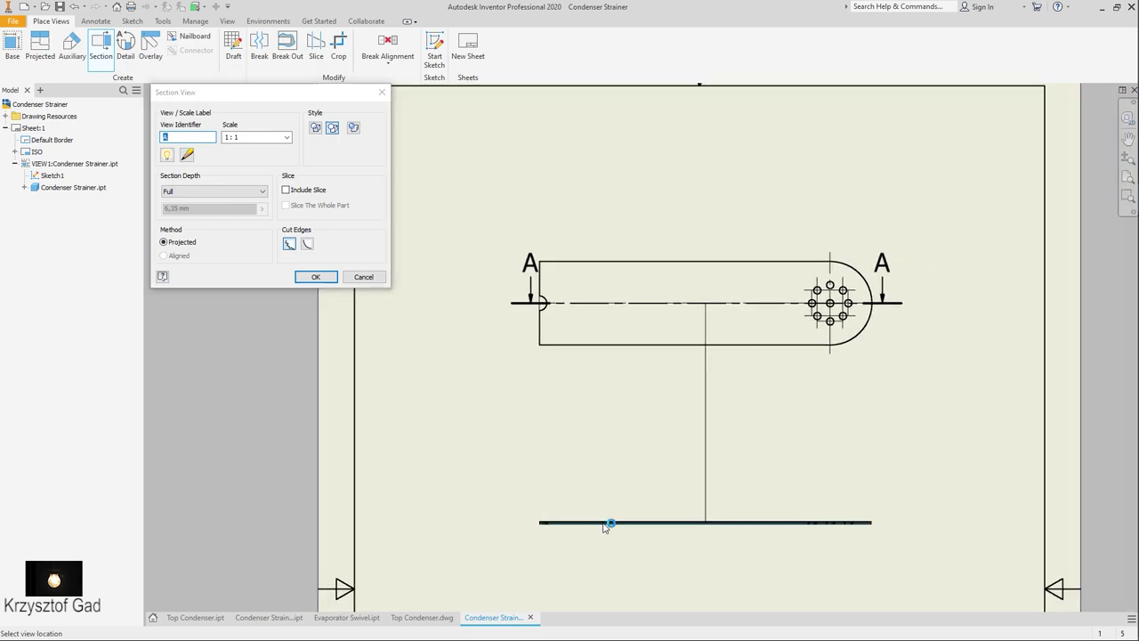
{"action": "left_click", "coordinate": [605, 523]}
- Drag the section line to extend its ends
{"action": "scroll", "coordinate": [574, 348], "scroll_direction": "up", "scroll_amount": 2}
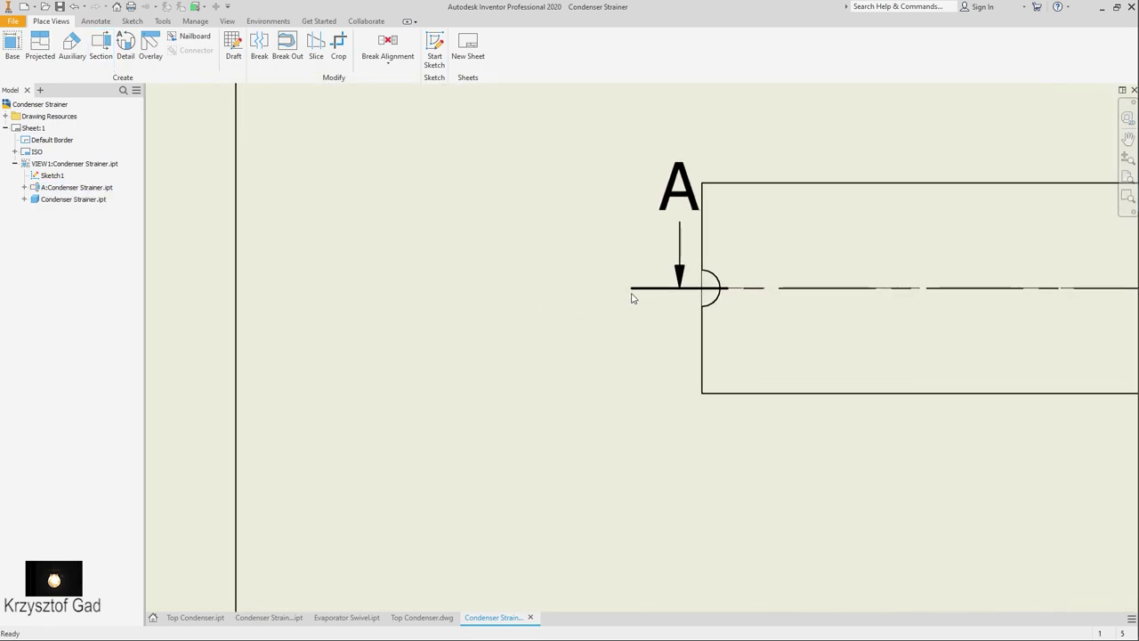
{"action": "mouse_move", "coordinate": [631, 292]}
{"action": "left_mouse_down"}
{"action": "mouse_move", "coordinate": [618, 295]}
{"action": "mouse_move", "coordinate": [686, 298]}
{"action": "left_mouse_up"}
{"action": "scroll", "coordinate": [686, 298], "scroll_direction": "down", "scroll_amount": 1}
{"action": "middle_click_drag", "start_coordinate": [206, 228], "coordinate": [580, 228]}
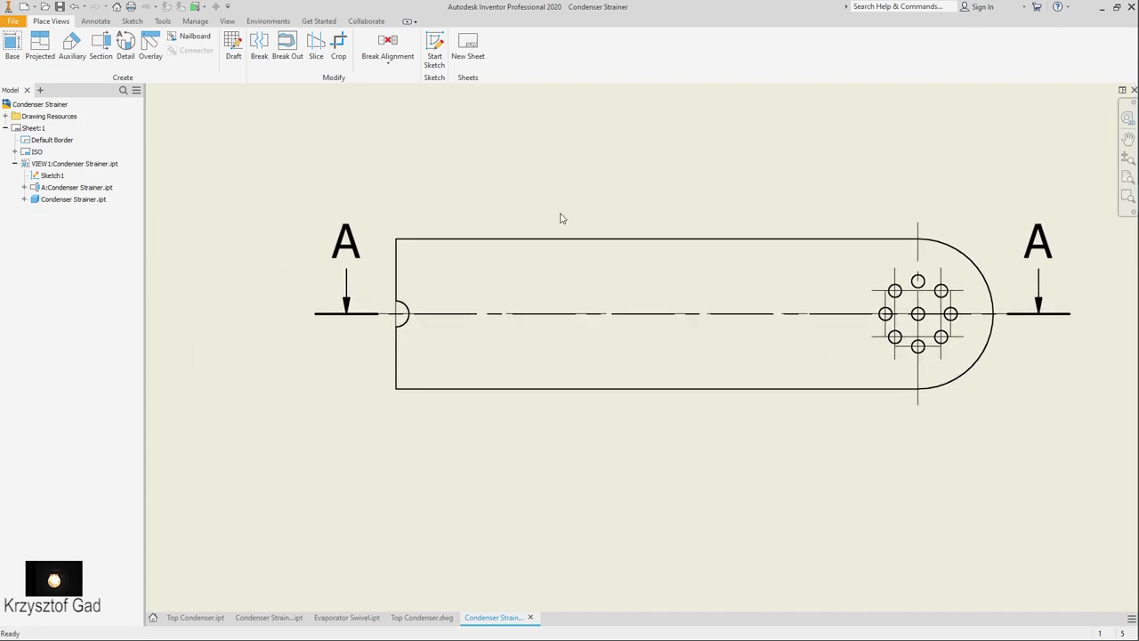
- Add the 23 height dimension and the R2 notch radius to the front view
{"action": "left_click", "coordinate": [95, 21]}
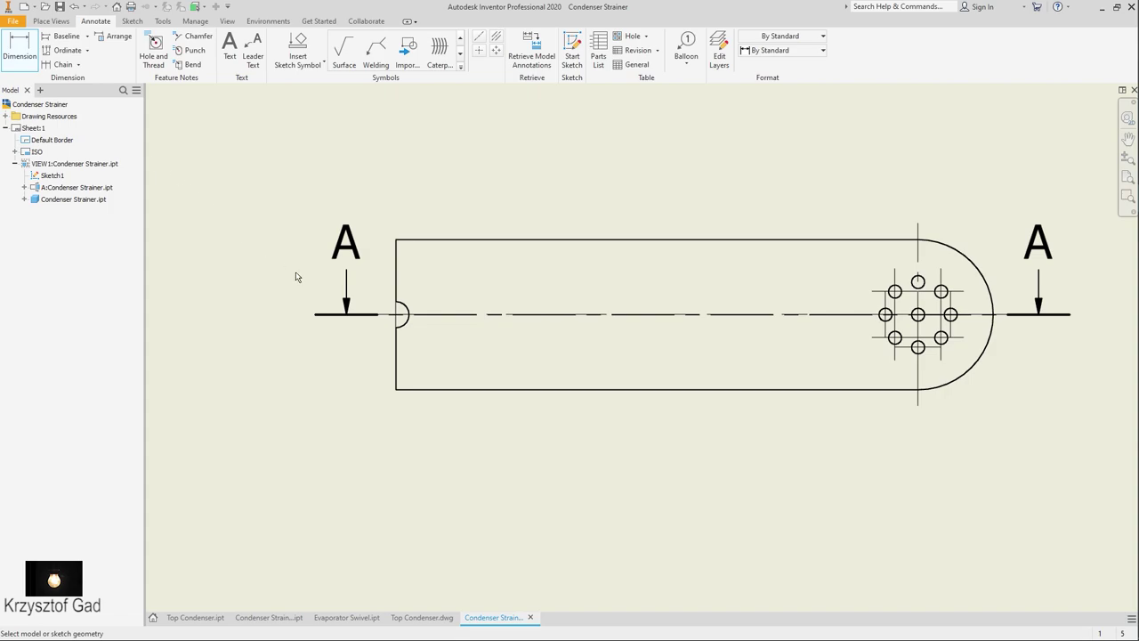
{"action": "left_click", "coordinate": [436, 389]}
{"action": "left_click", "coordinate": [429, 239]}
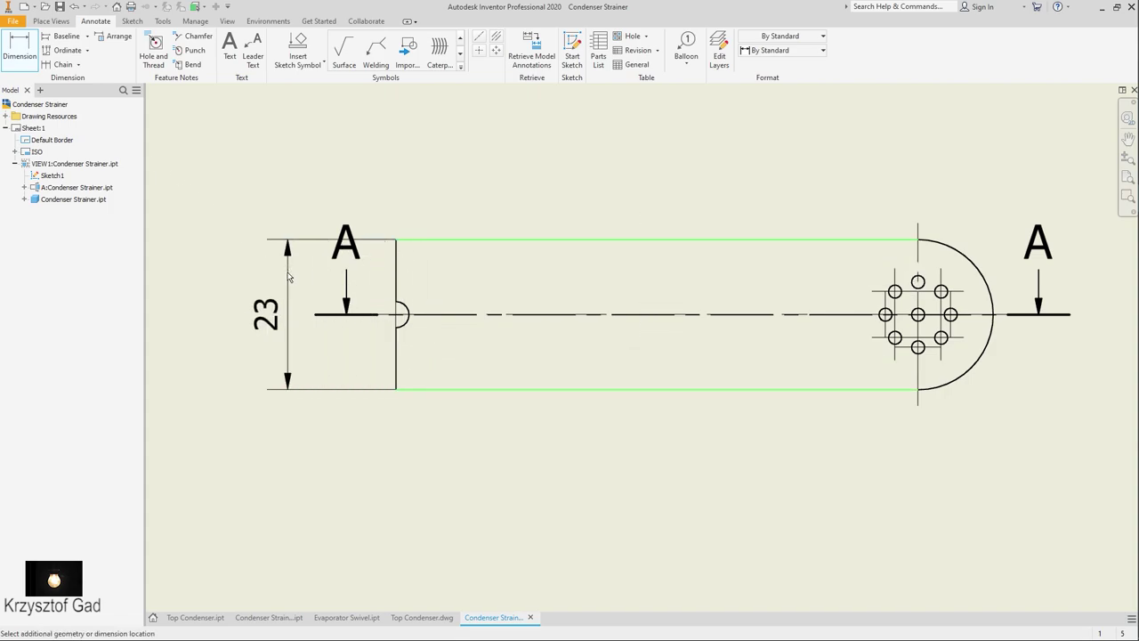
{"action": "left_click", "coordinate": [252, 283]}
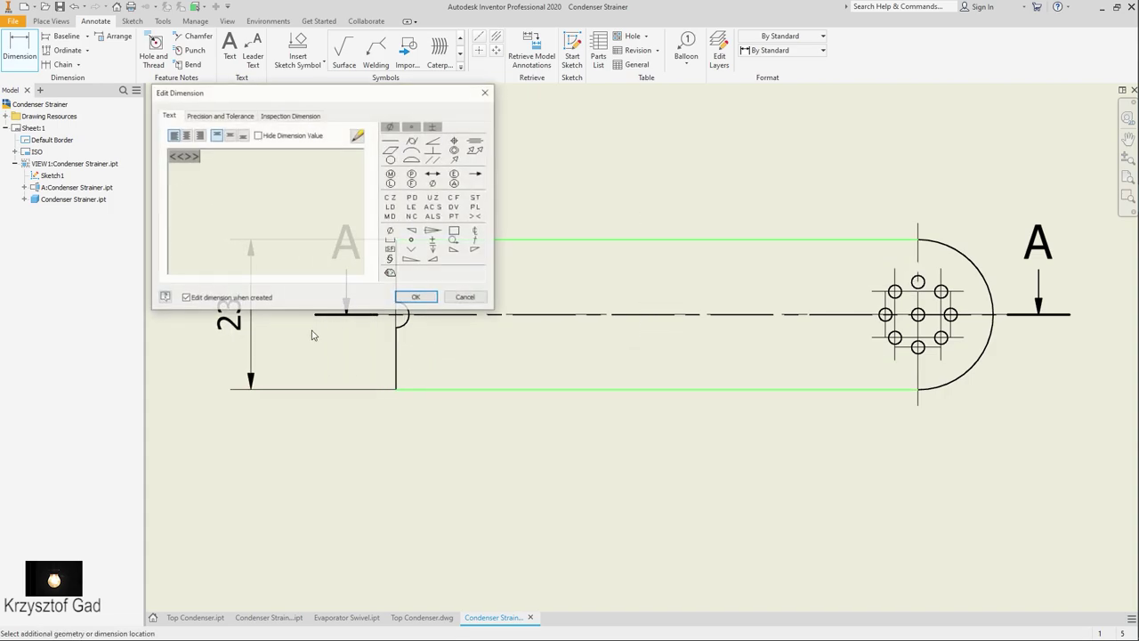
{"action": "left_click", "coordinate": [417, 295]}
{"action": "scroll", "coordinate": [391, 329], "scroll_direction": "down", "scroll_amount": 1}
{"action": "left_click", "coordinate": [384, 313]}
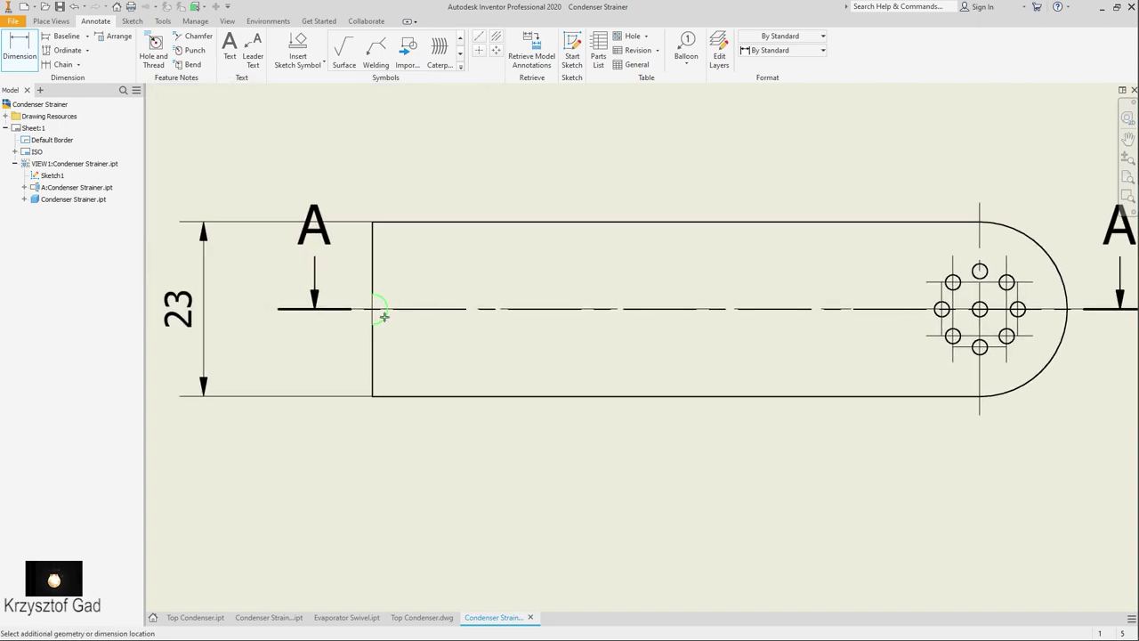
{"action": "left_click", "coordinate": [425, 365]}
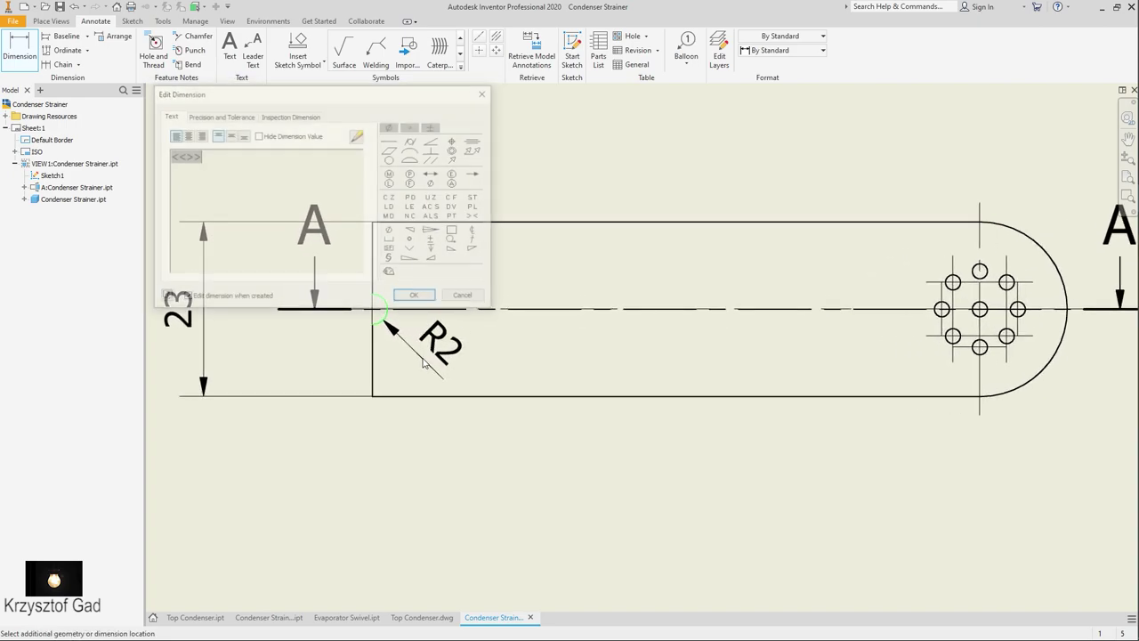
{"action": "left_click", "coordinate": [417, 298]}
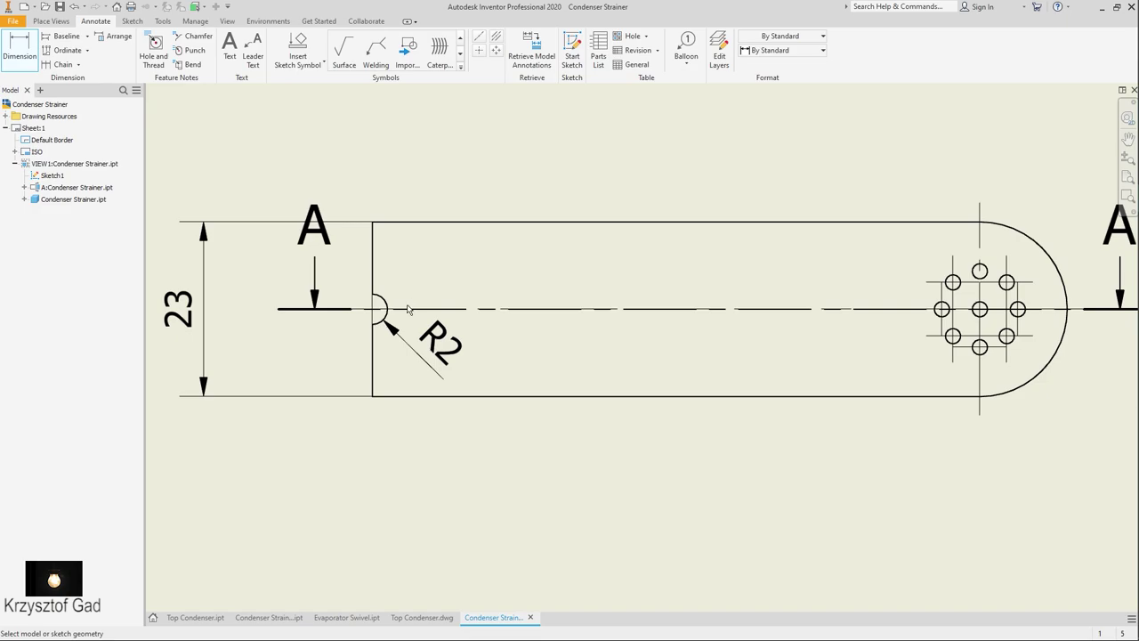
- Add the 80 length dimension and the R11,5 end radius
{"action": "left_click", "coordinate": [372, 383]}
{"action": "left_click", "coordinate": [980, 413]}
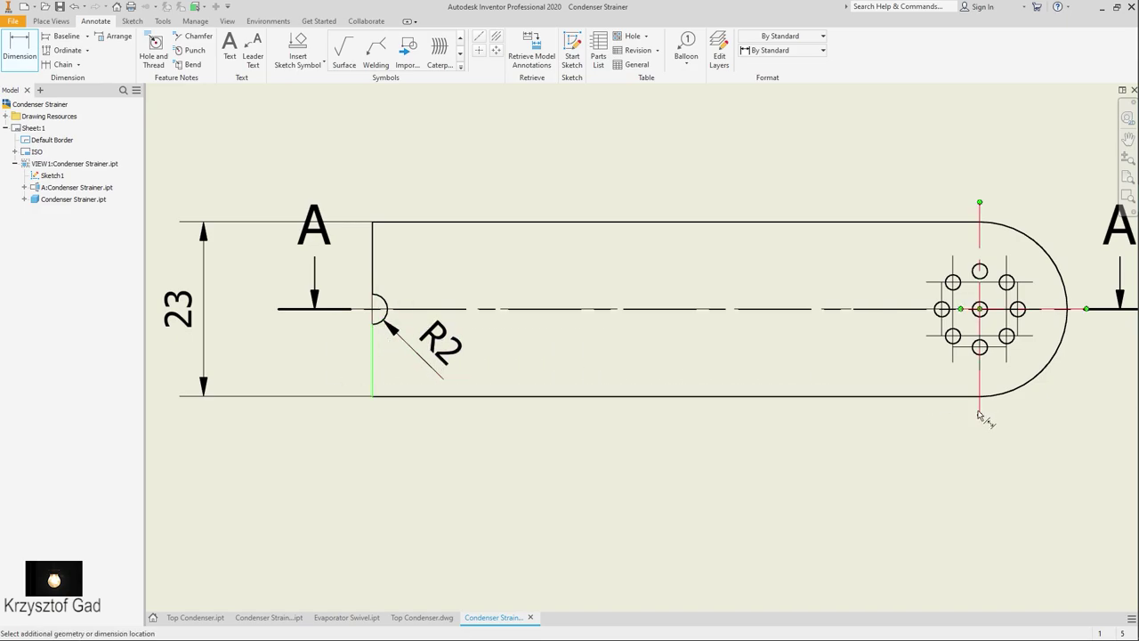
{"action": "left_click", "coordinate": [786, 483]}
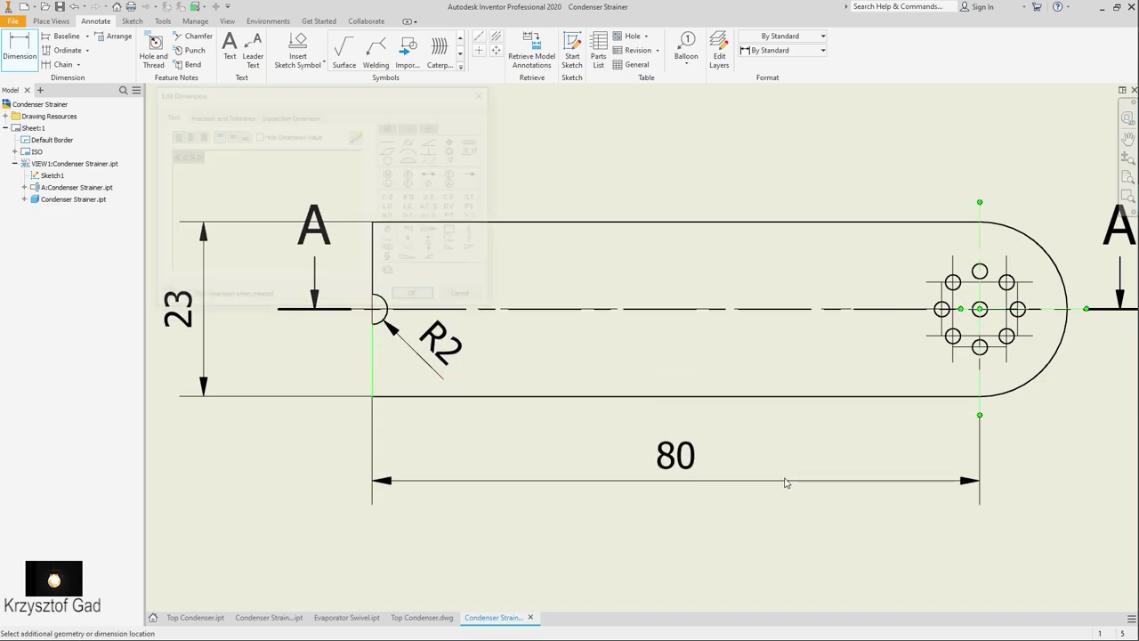
{"action": "left_click", "coordinate": [416, 299]}
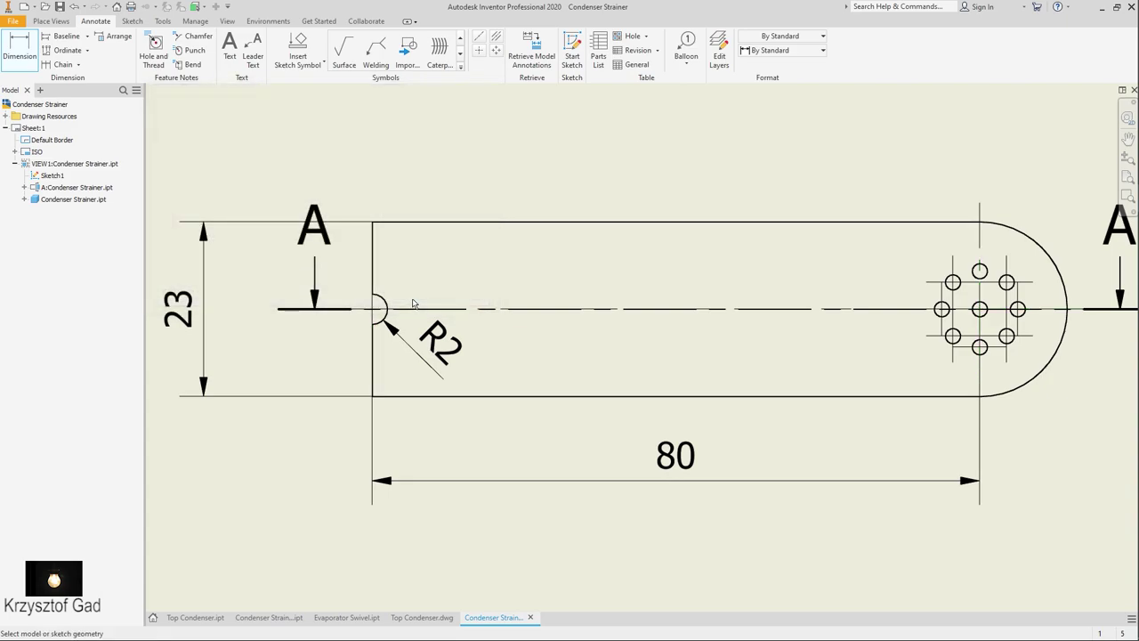
{"action": "key", "text": "F5"}
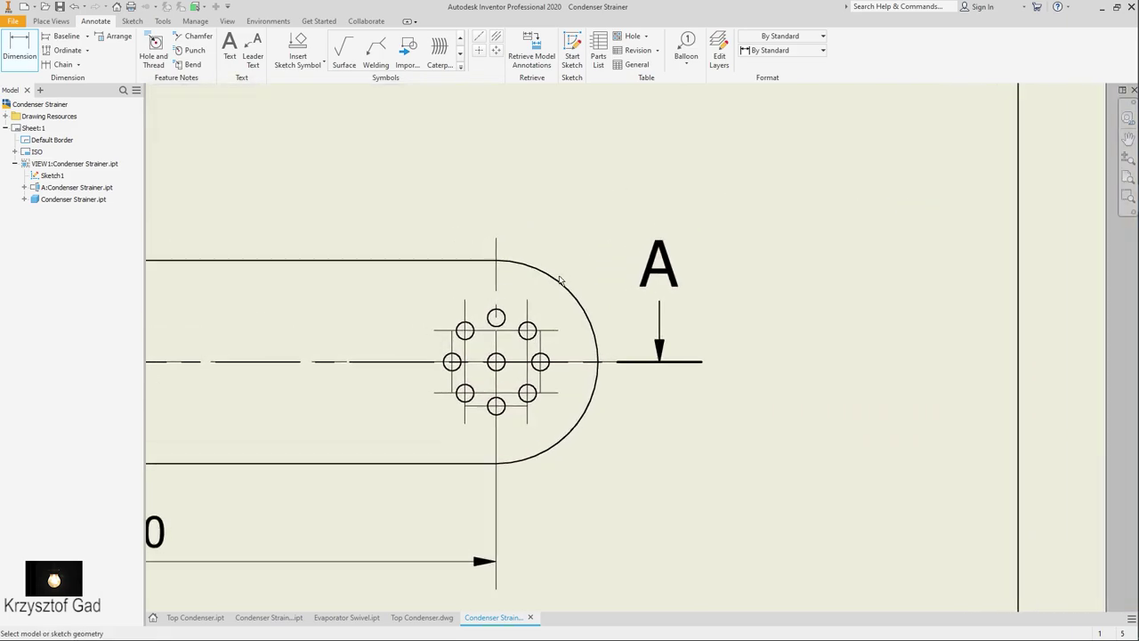
{"action": "left_click", "coordinate": [560, 280]}
{"action": "left_click", "coordinate": [620, 191]}
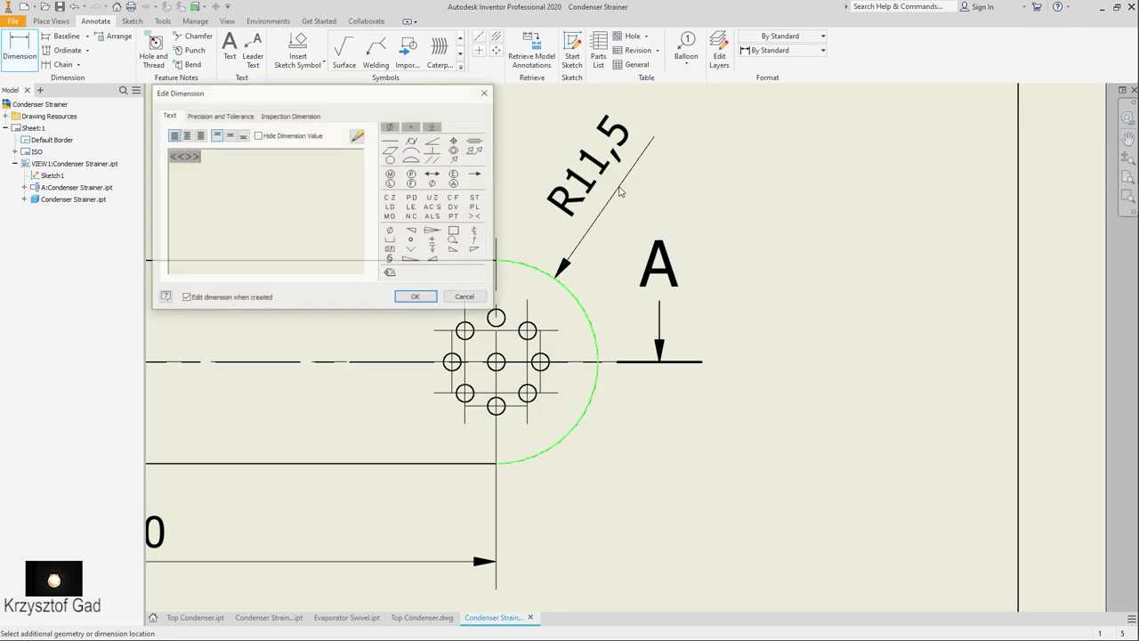
{"action": "left_click", "coordinate": [415, 297]}
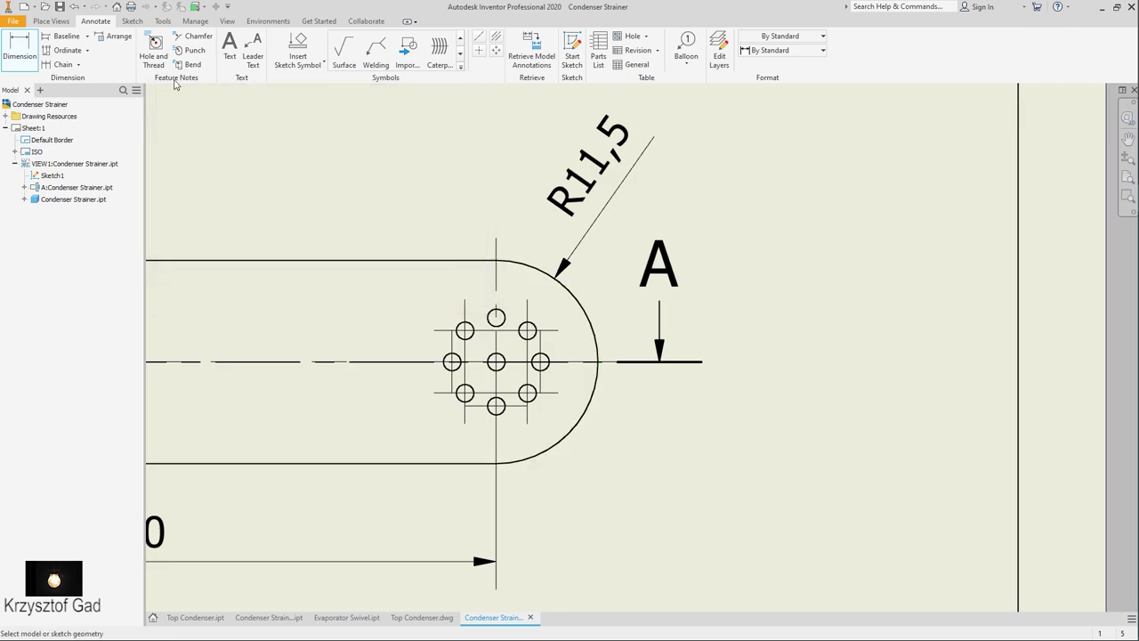
{"action": "left_click", "coordinate": [132, 21]}
- Sketch a circle on the front view centred on the middle hole through the outer hole centres
{"action": "left_click", "coordinate": [14, 53]}
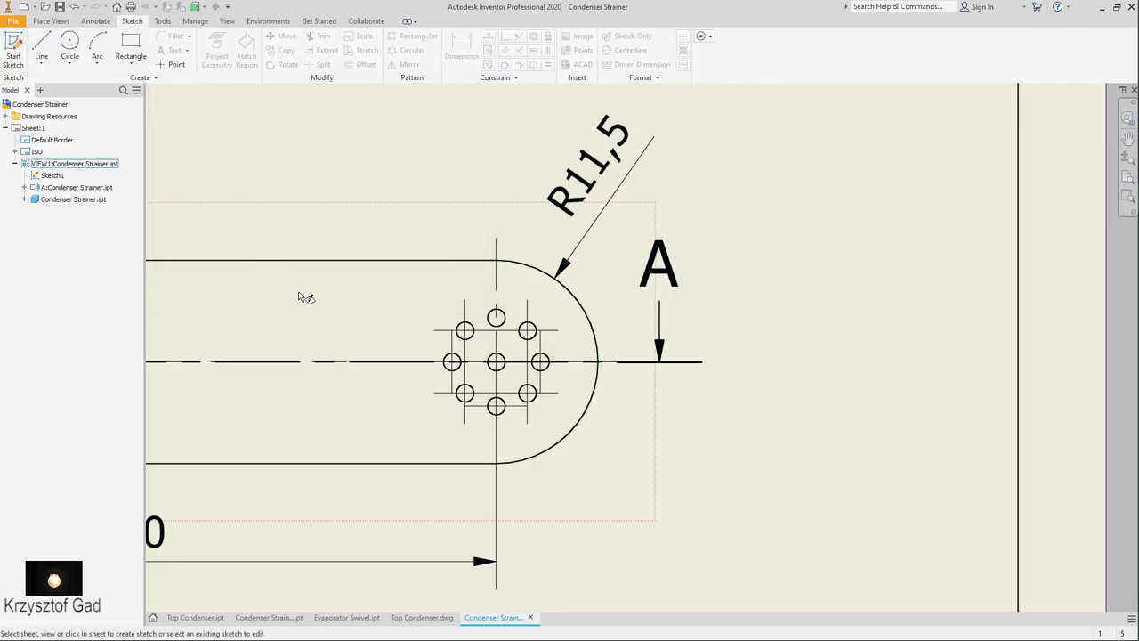
{"action": "left_click", "coordinate": [300, 296]}
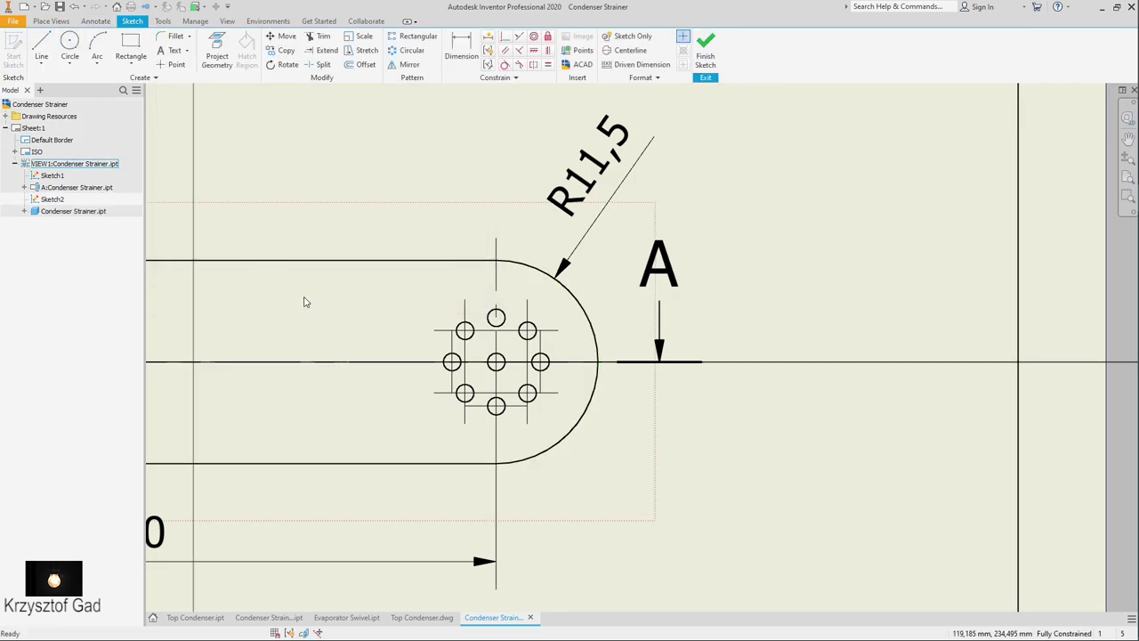
{"action": "left_click", "coordinate": [71, 43]}
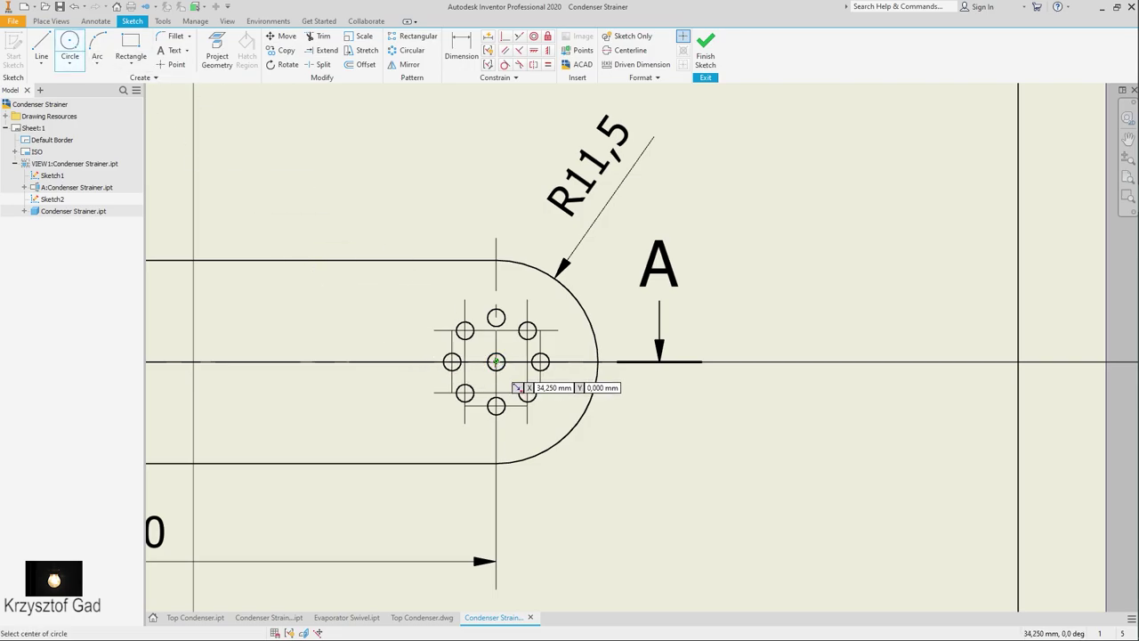
{"action": "left_click", "coordinate": [495, 361]}
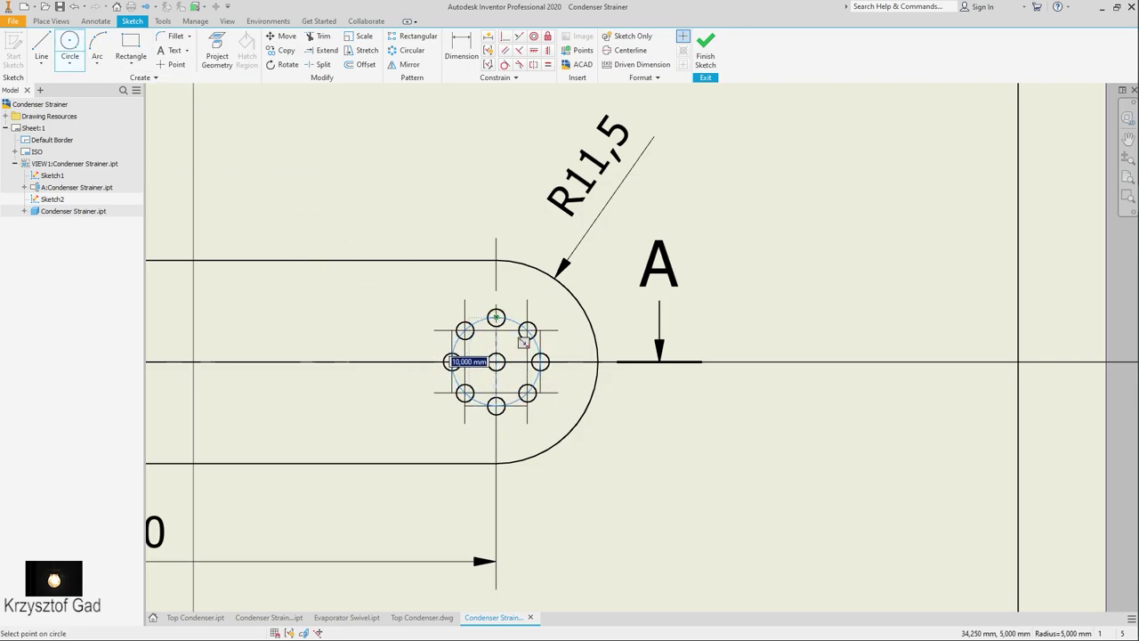
{"action": "left_click", "coordinate": [517, 326]}
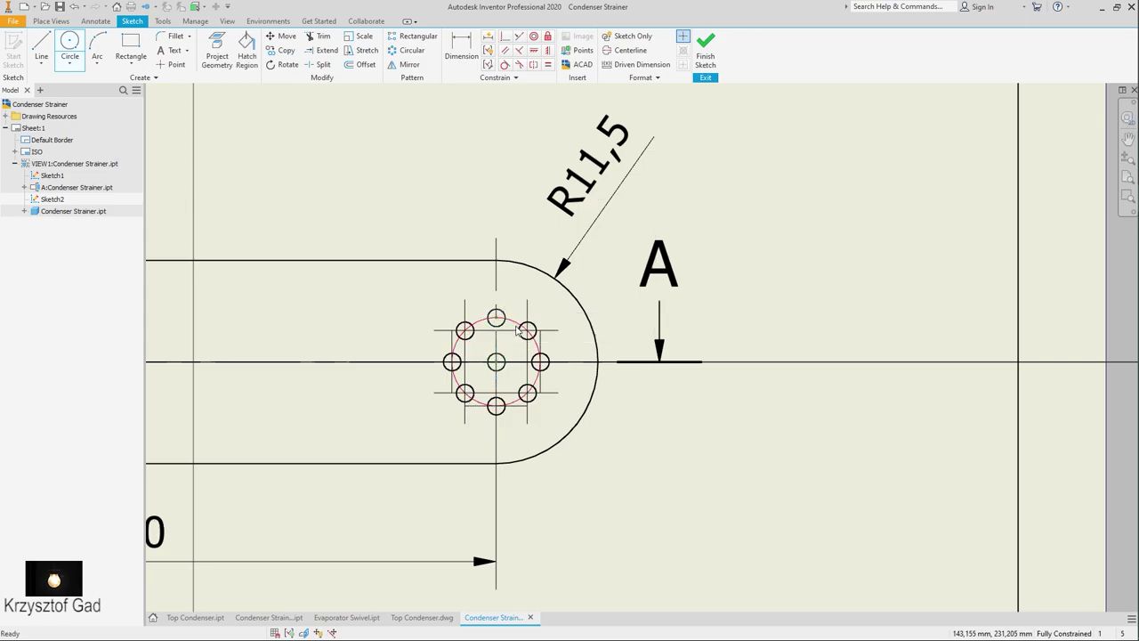
- Make the sketch line type Long Dash Dotted and finish the sketch
{"action": "right_click", "coordinate": [518, 330]}
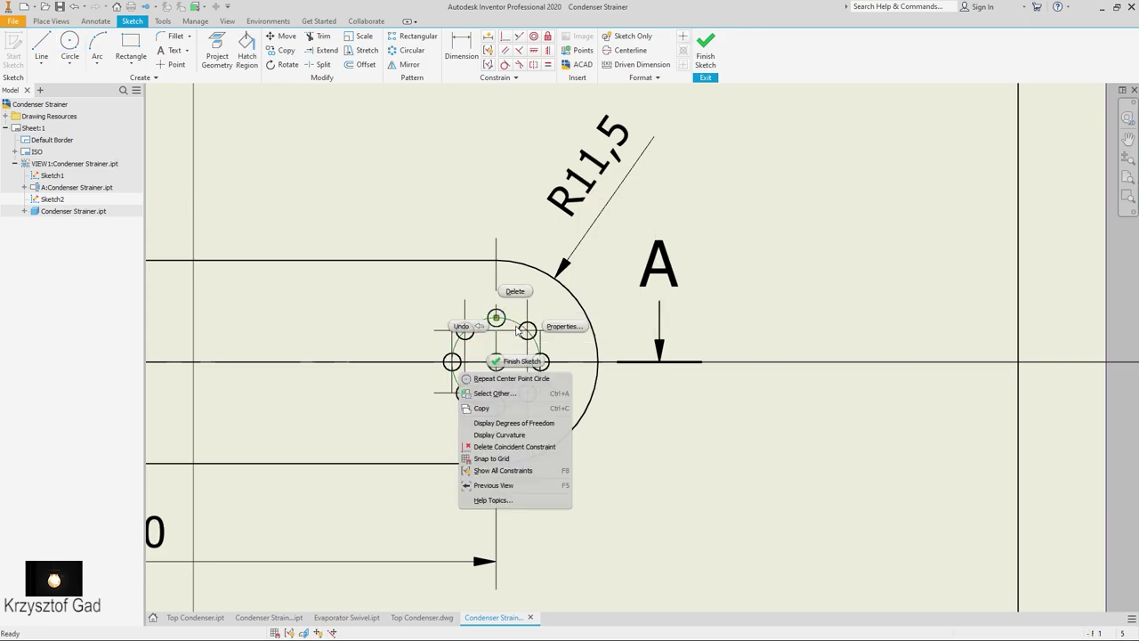
{"action": "left_click", "coordinate": [563, 327]}
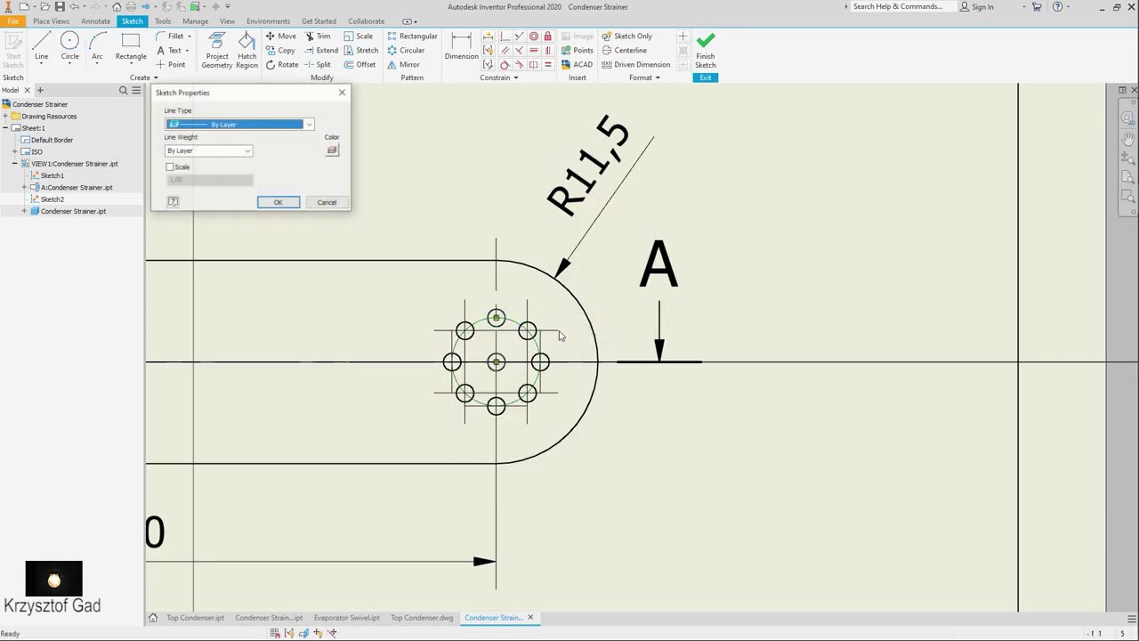
{"action": "left_click", "coordinate": [237, 126]}
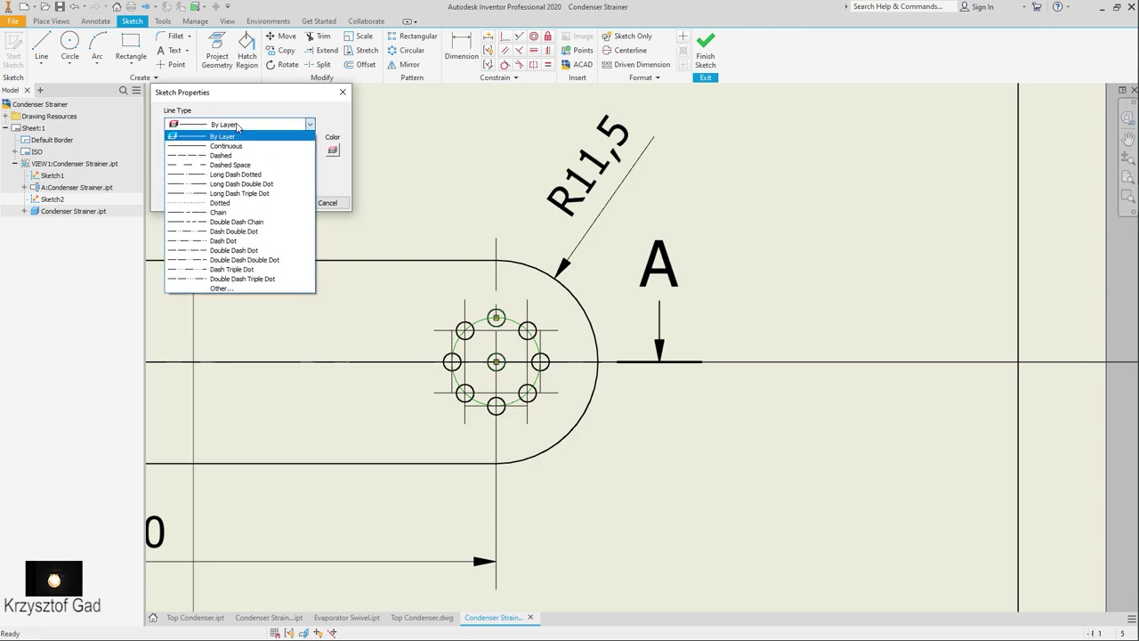
{"action": "left_click", "coordinate": [262, 177]}
{"action": "left_click", "coordinate": [277, 203]}
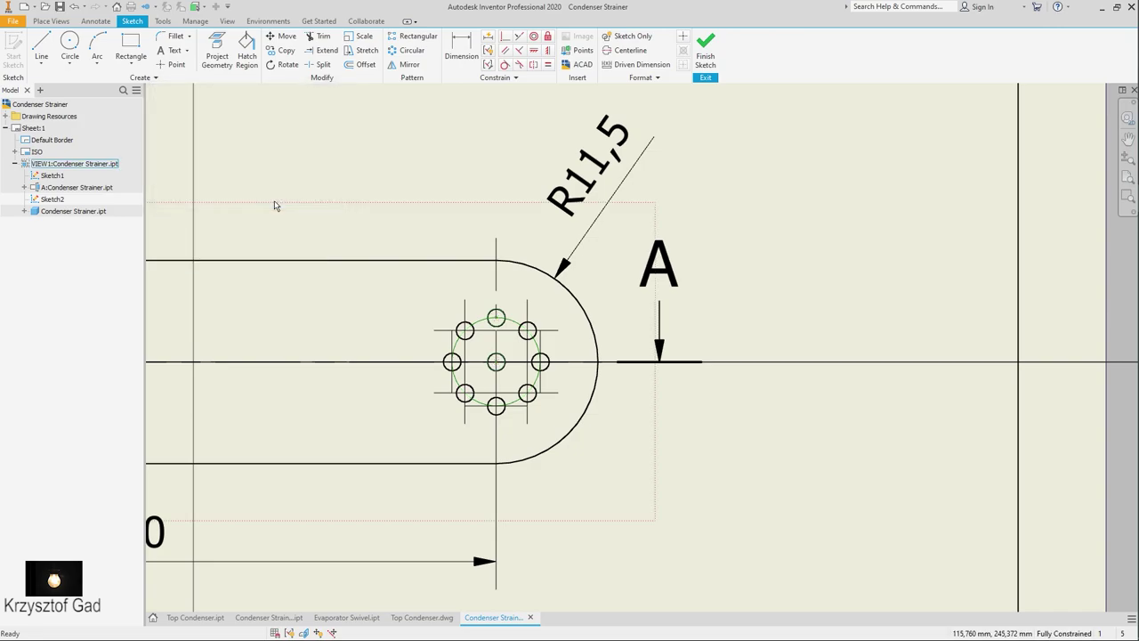
{"action": "left_click", "coordinate": [705, 49]}
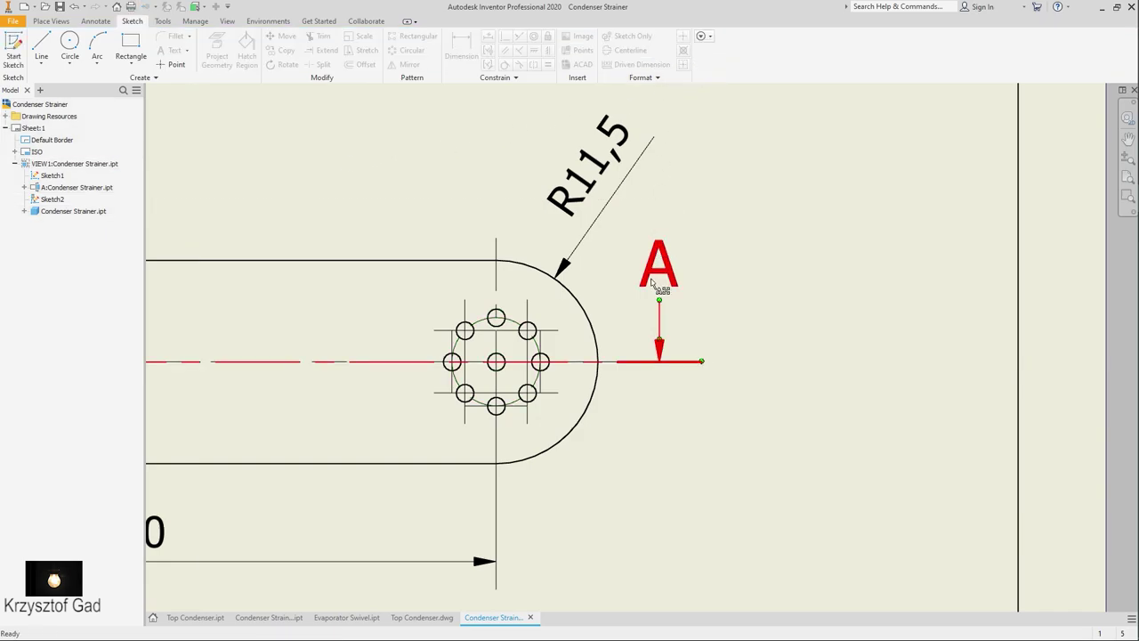
- Dimension the bolt circle as Ø10
{"action": "left_click", "coordinate": [95, 21]}
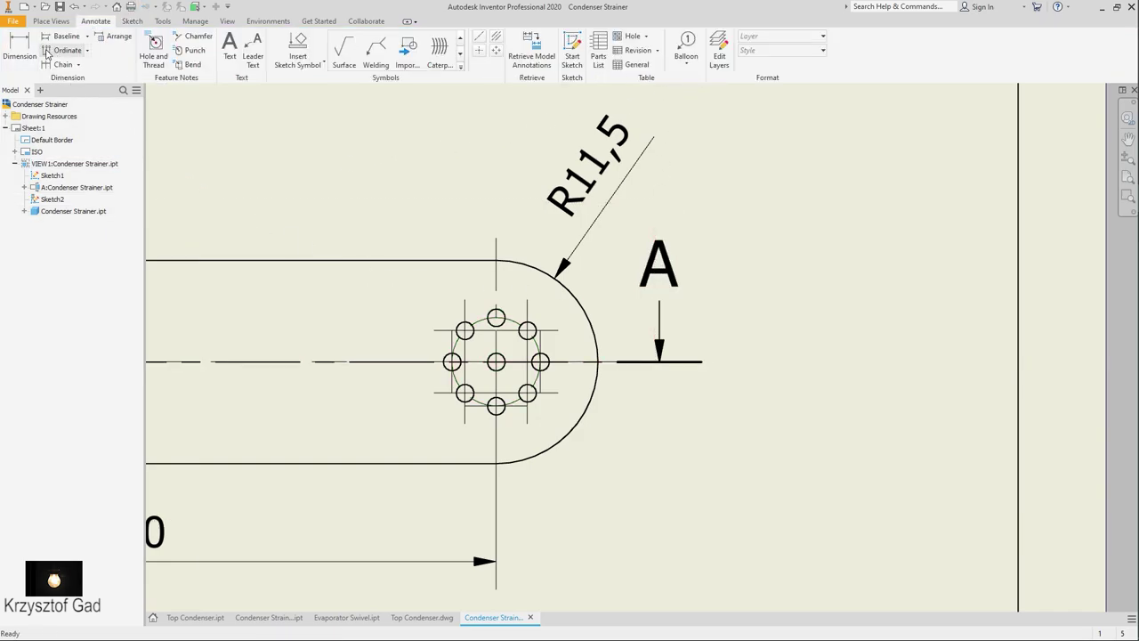
{"action": "scroll", "coordinate": [470, 398], "scroll_direction": "up", "scroll_amount": 3}
{"action": "scroll", "coordinate": [470, 398], "scroll_direction": "up", "scroll_amount": 2}
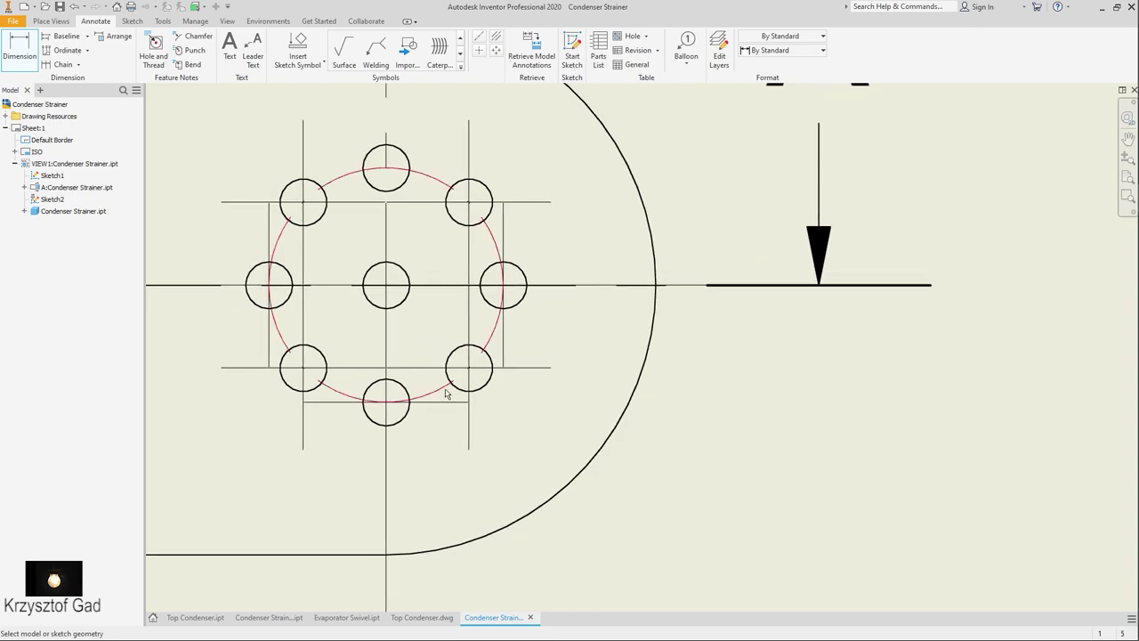
{"action": "left_click", "coordinate": [448, 389]}
{"action": "scroll", "coordinate": [656, 487], "scroll_direction": "down", "scroll_amount": 2}
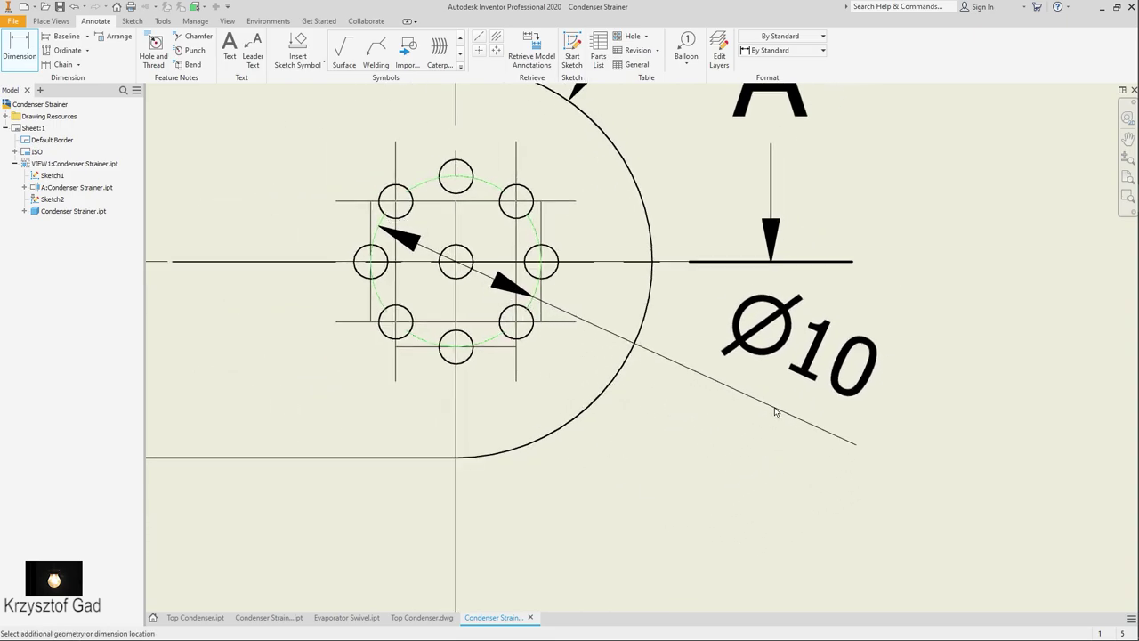
{"action": "left_click", "coordinate": [752, 405]}
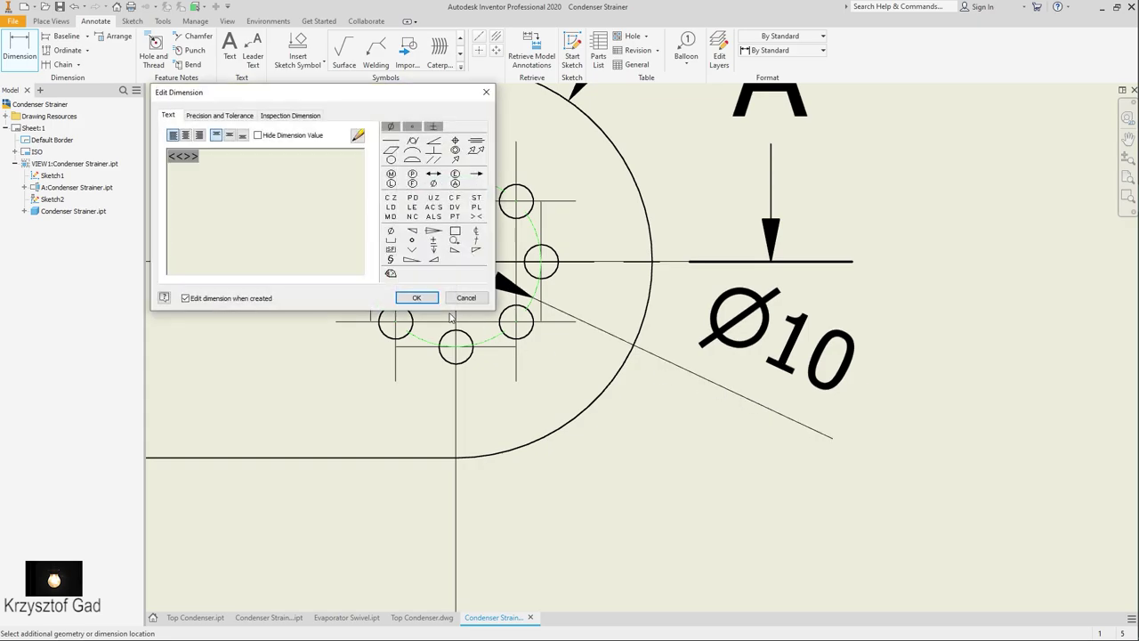
{"action": "left_click", "coordinate": [416, 294]}
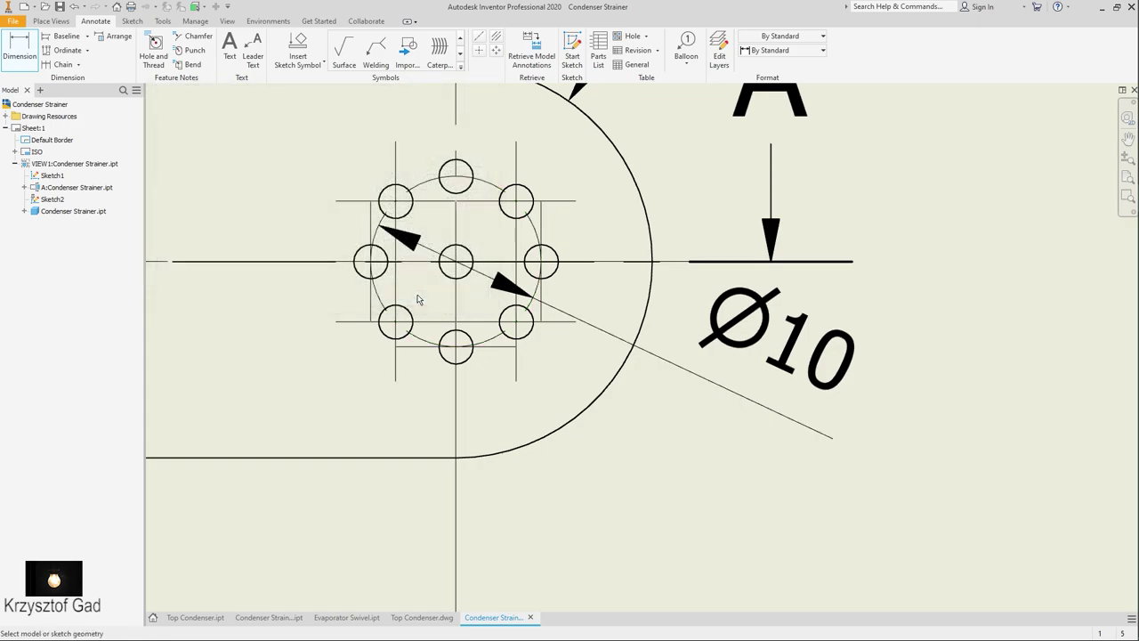
{"action": "key", "text": "F5"}
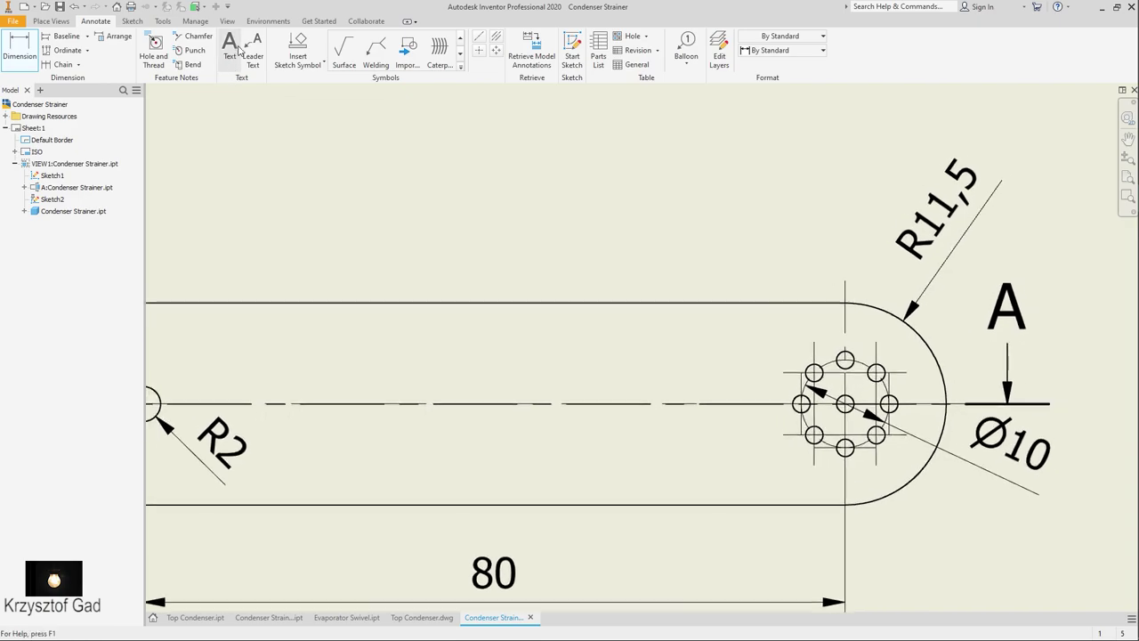
- Add a leader note '8 Holes Ø2 What 45°' pointing at the hole ring
{"action": "left_click", "coordinate": [253, 49]}
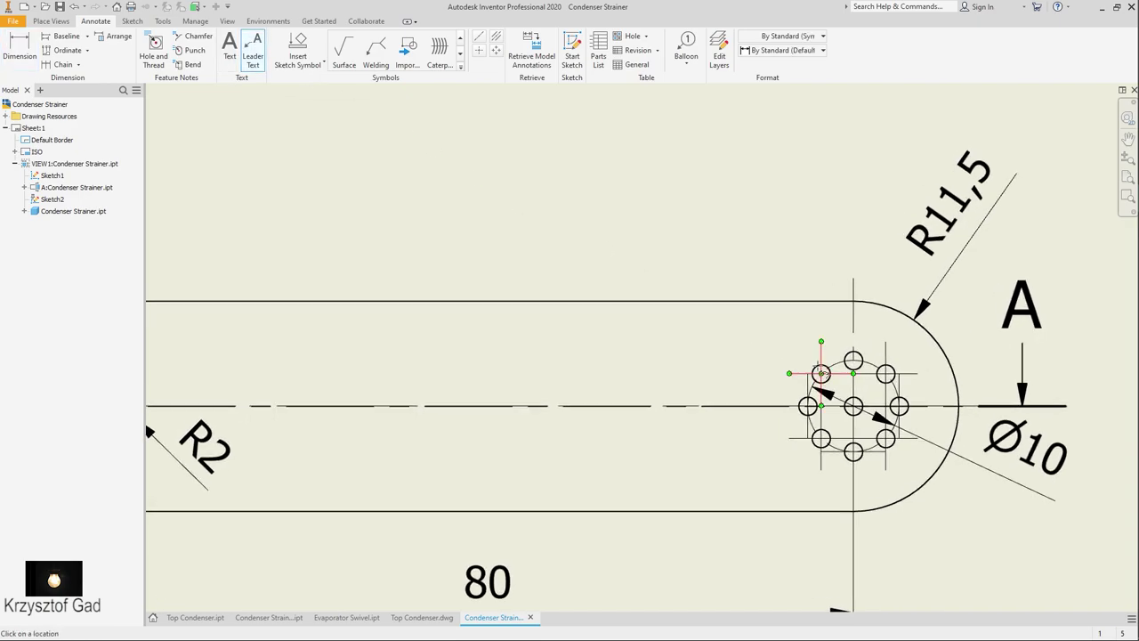
{"action": "scroll", "coordinate": [820, 372], "scroll_direction": "up", "scroll_amount": 2}
{"action": "left_click", "coordinate": [851, 402]}
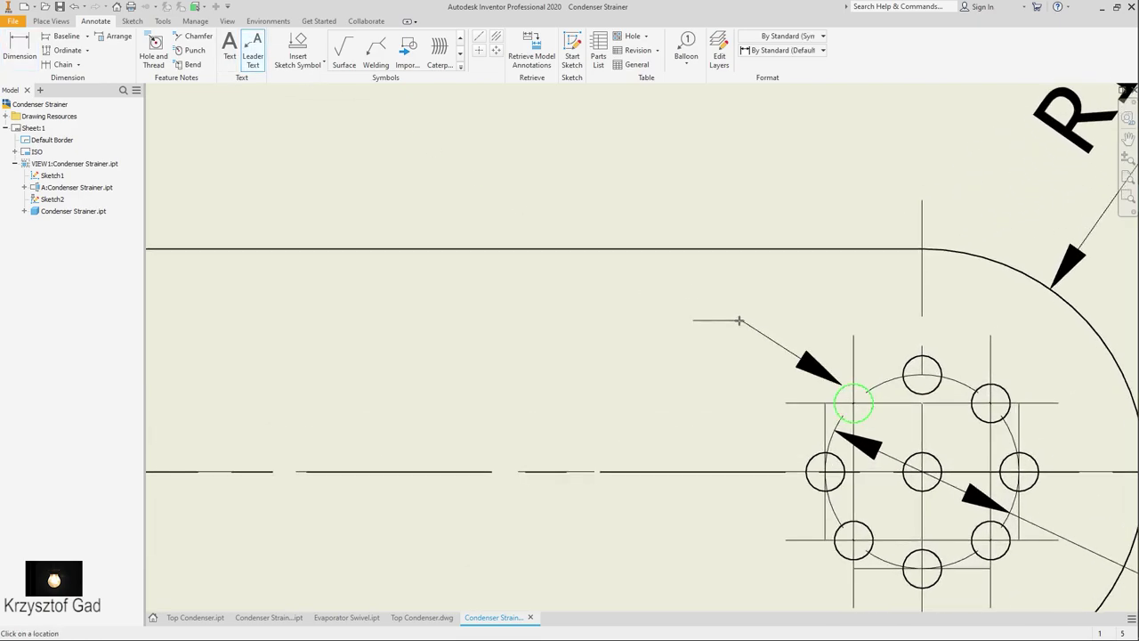
{"action": "scroll", "coordinate": [738, 318], "scroll_direction": "down", "scroll_amount": 1}
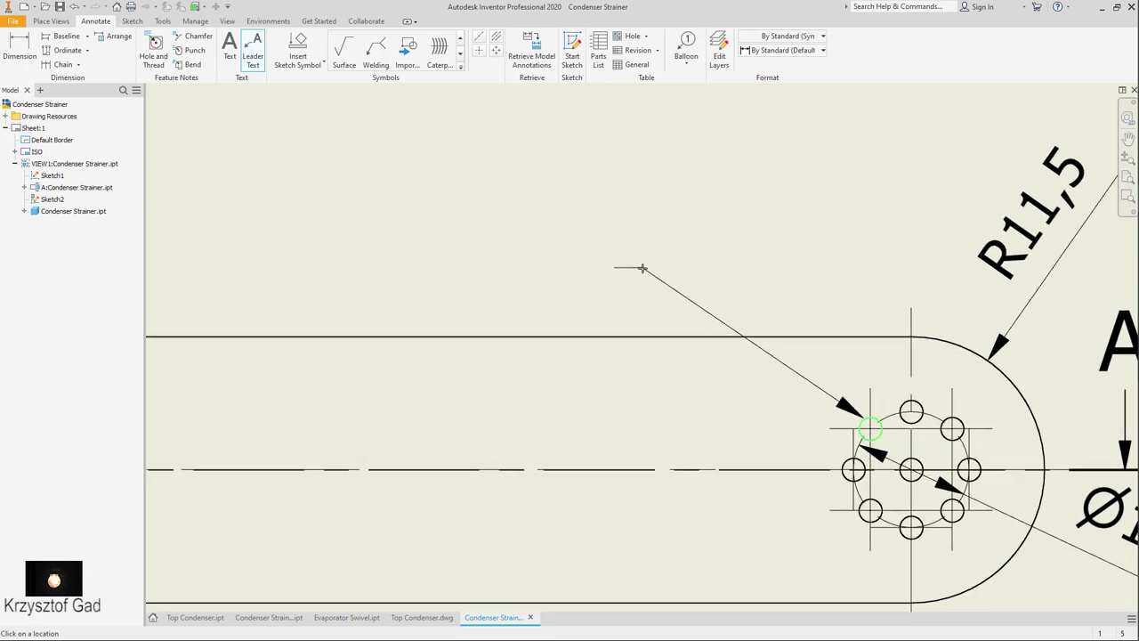
{"action": "right_click", "coordinate": [559, 314]}
{"action": "left_click", "coordinate": [583, 323]}
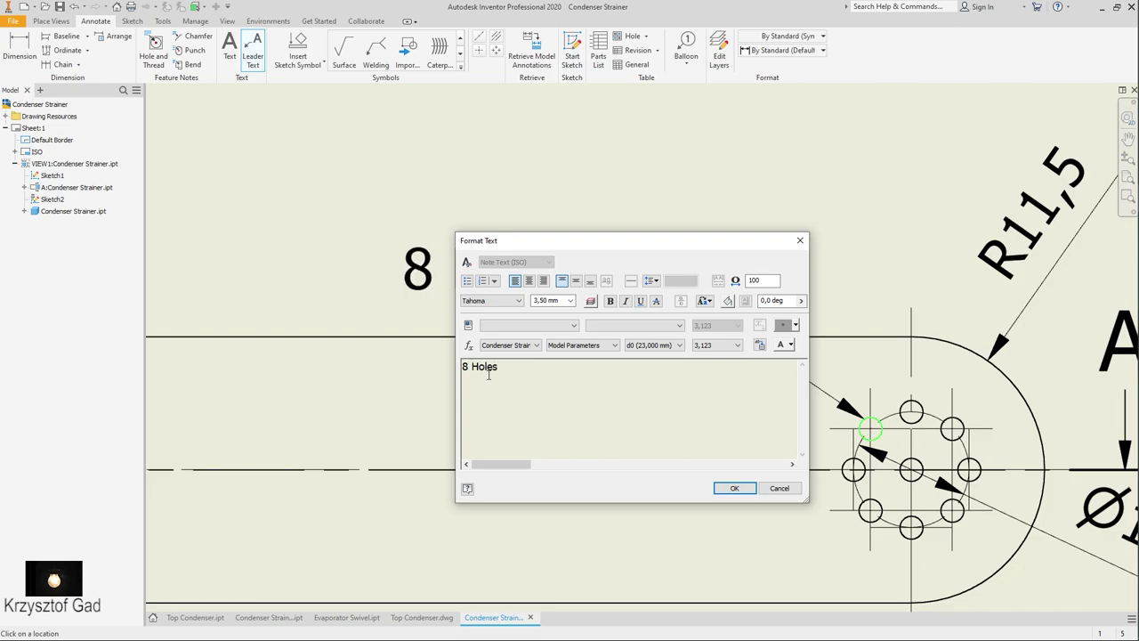
{"action": "left_click", "coordinate": [795, 325]}
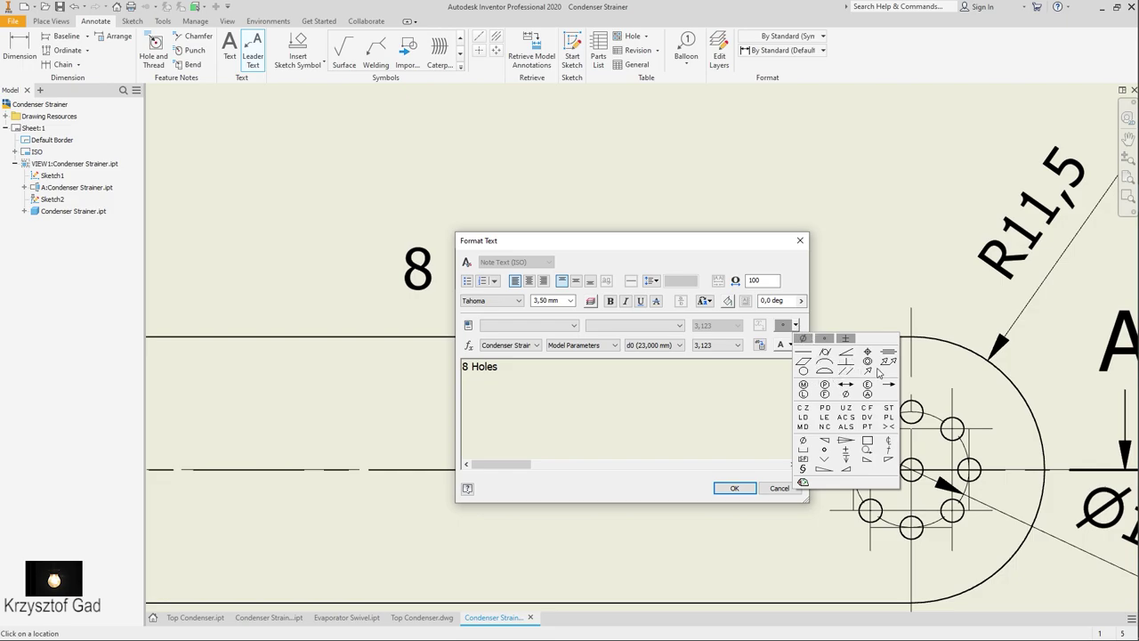
{"action": "left_click", "coordinate": [803, 439]}
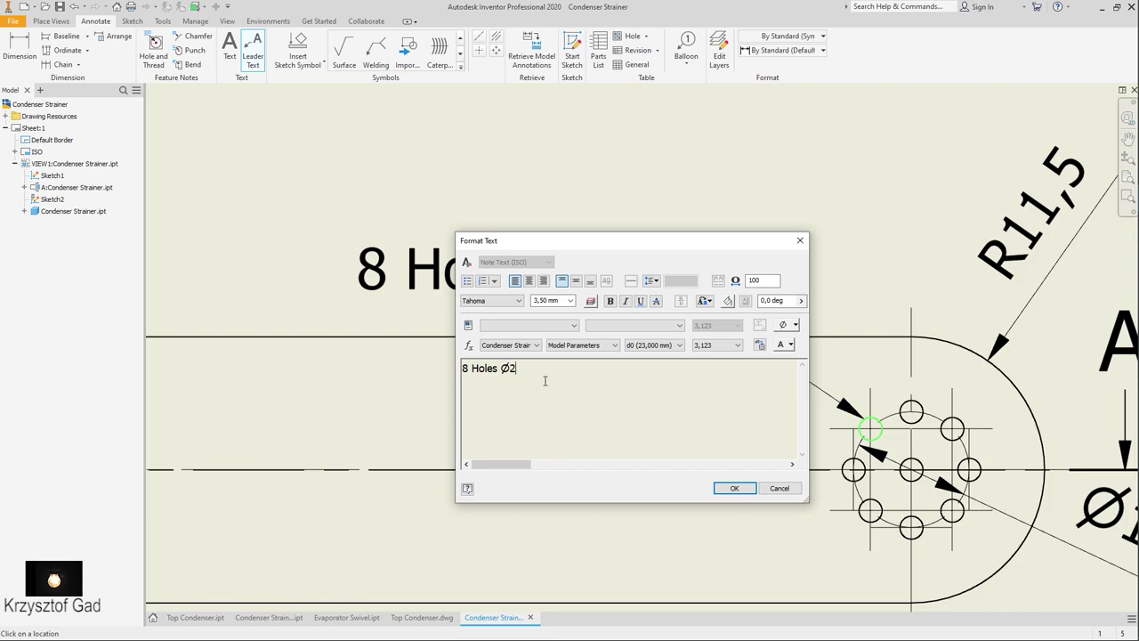
{"action": "type", "text": "Wha"}
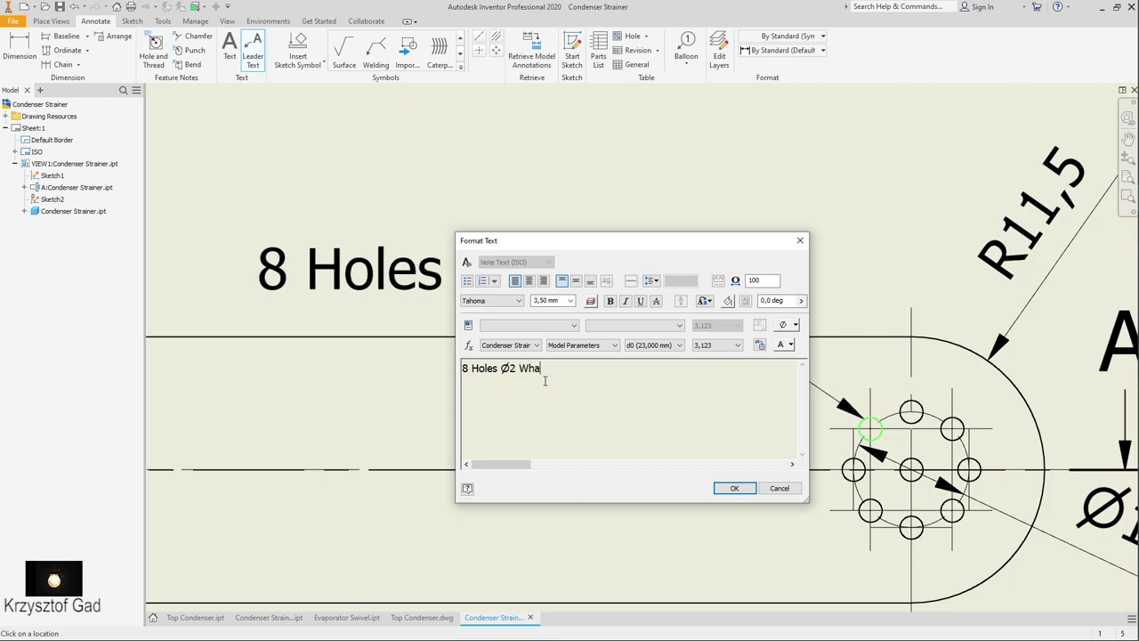
{"action": "type", "text": "t 45"}
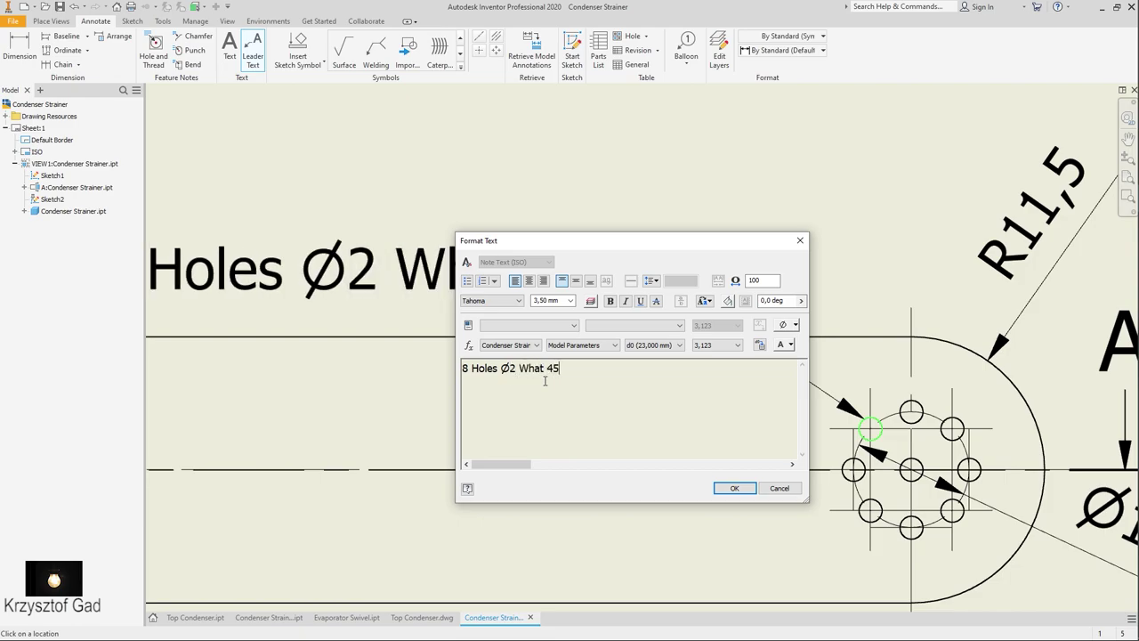
{"action": "left_click", "coordinate": [793, 325]}
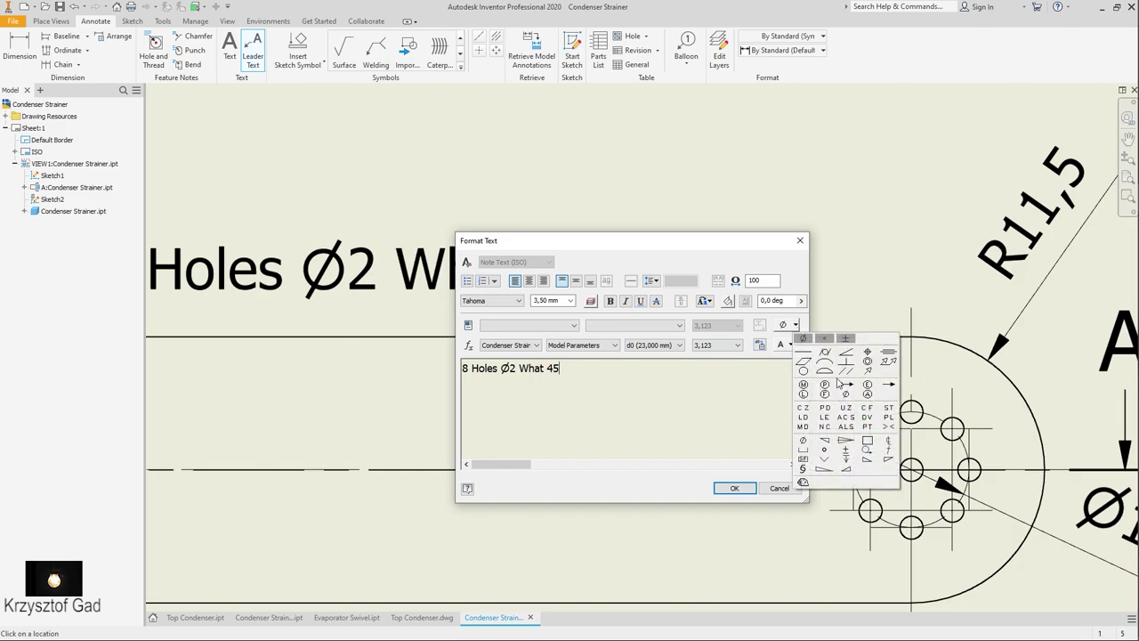
{"action": "left_click", "coordinate": [824, 338]}
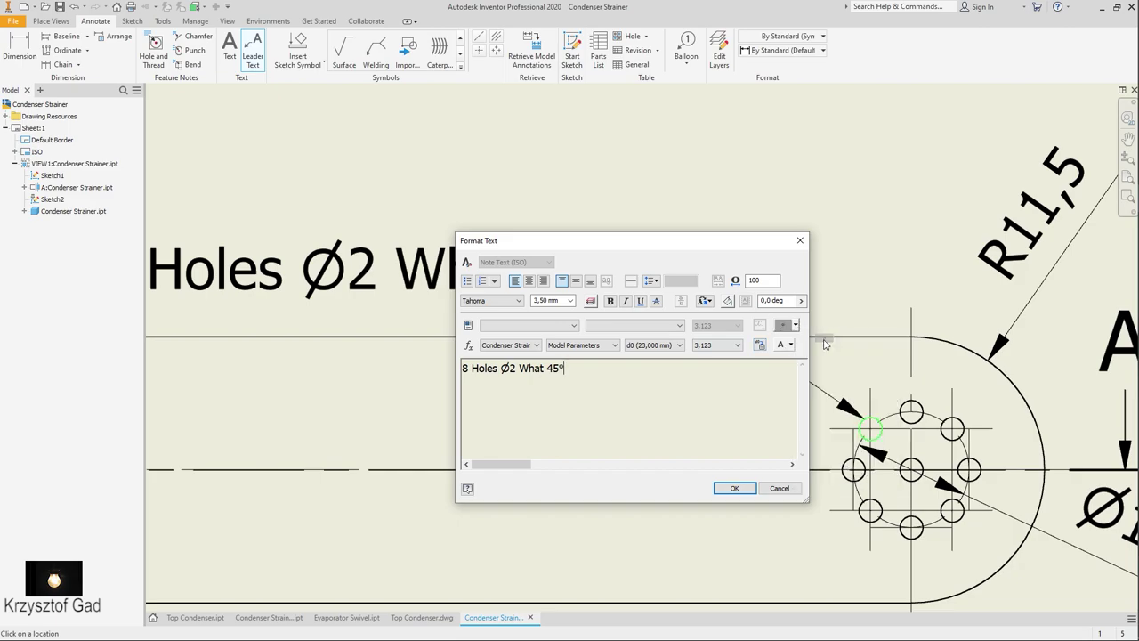
{"action": "left_click", "coordinate": [732, 489]}
{"action": "scroll", "coordinate": [706, 268], "scroll_direction": "down", "scroll_amount": 3}
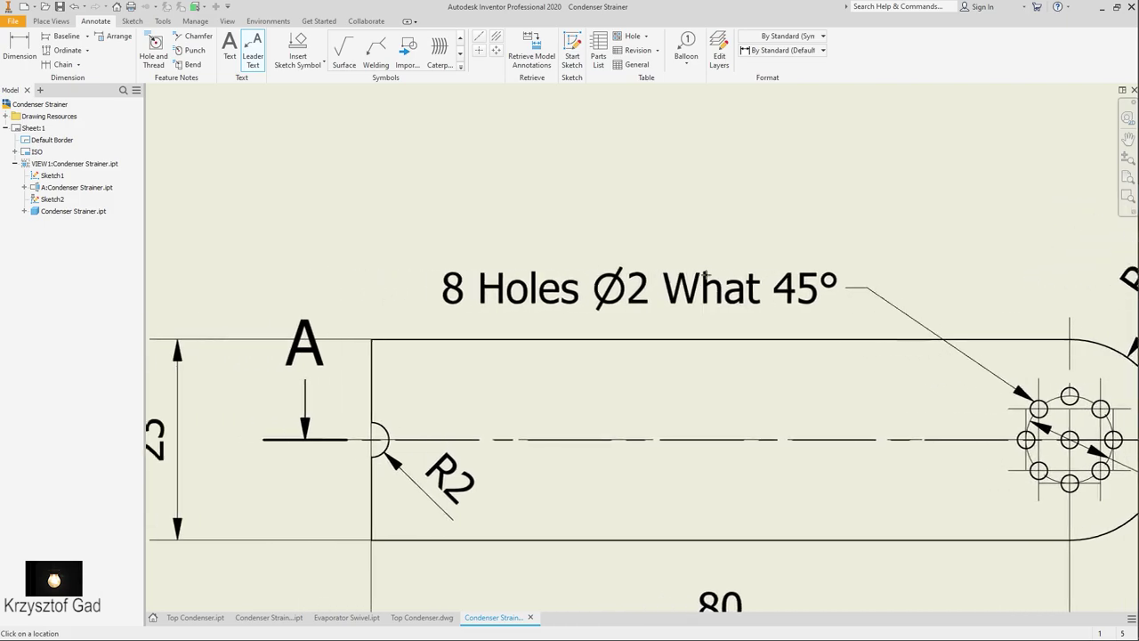
- Add three Centerline Bisector centre lines through the three holes of section A-A
{"action": "scroll", "coordinate": [664, 301], "scroll_direction": "down", "scroll_amount": 2}
{"action": "scroll", "coordinate": [665, 304], "scroll_direction": "down", "scroll_amount": 3}
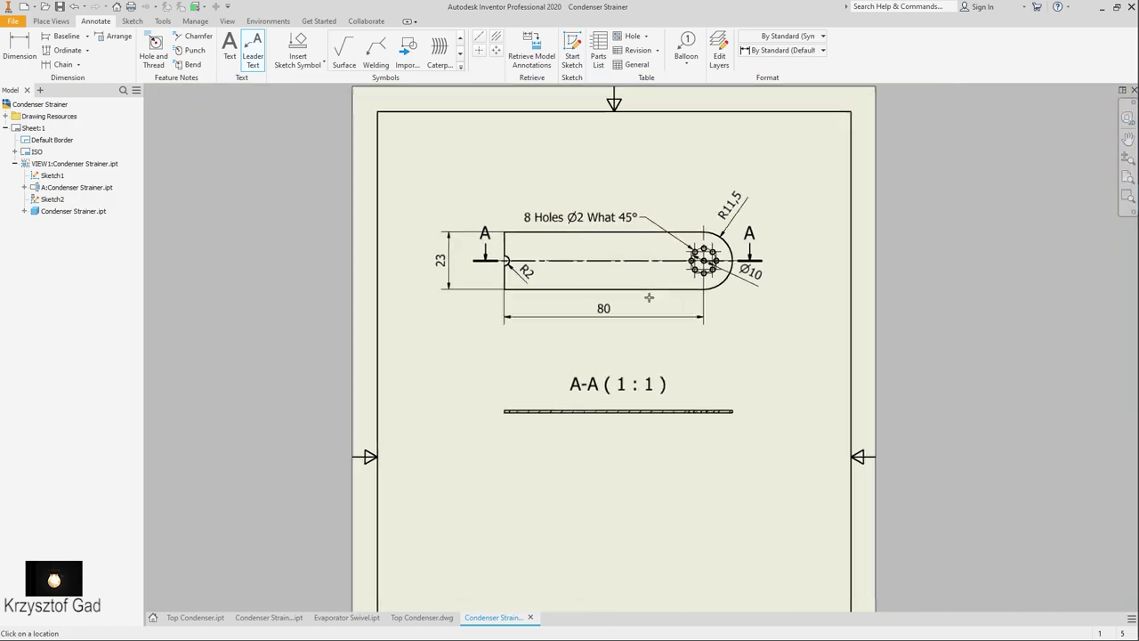
{"action": "scroll", "coordinate": [649, 298], "scroll_direction": "up", "scroll_amount": 2}
{"action": "scroll", "coordinate": [638, 301], "scroll_direction": "up", "scroll_amount": 3}
{"action": "scroll", "coordinate": [638, 301], "scroll_direction": "up", "scroll_amount": 2}
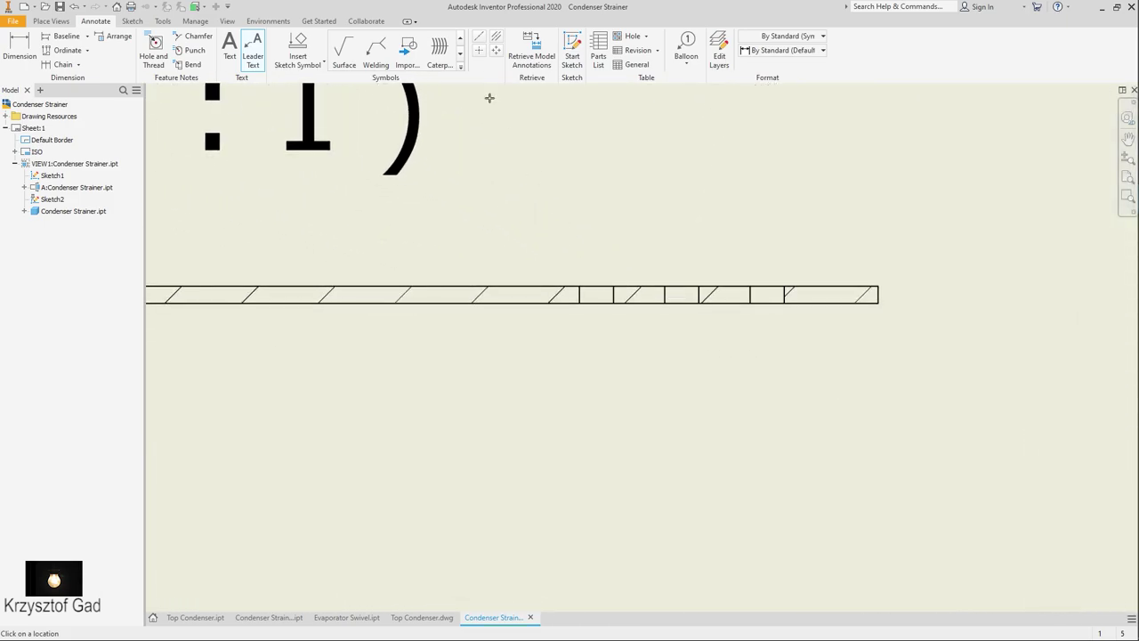
{"action": "left_click", "coordinate": [495, 37]}
{"action": "scroll", "coordinate": [586, 309], "scroll_direction": "up", "scroll_amount": 1}
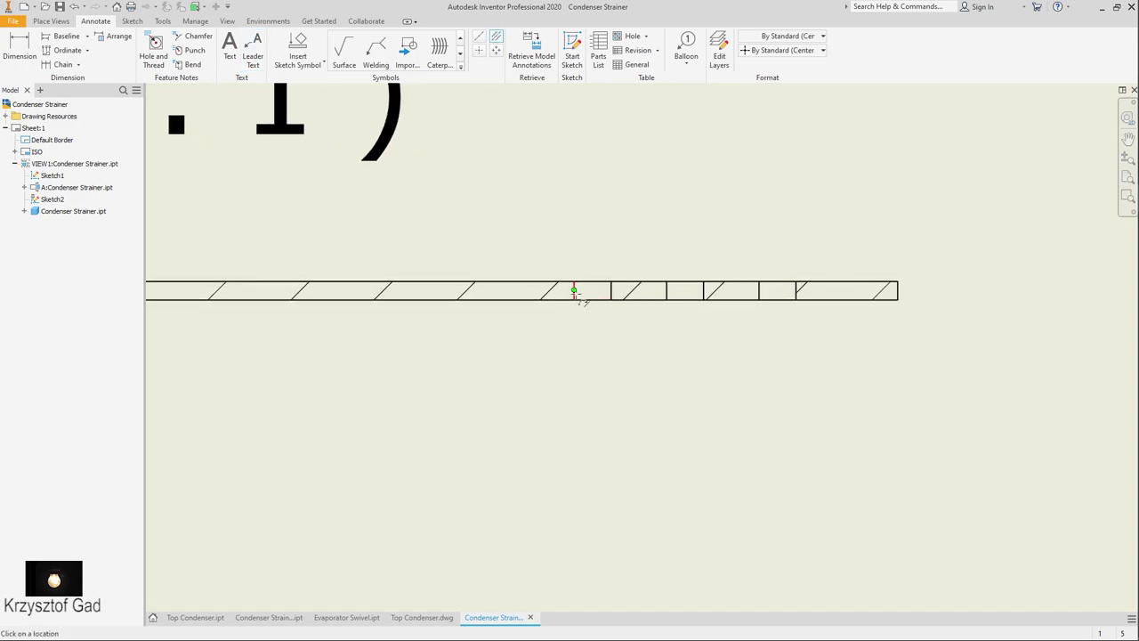
{"action": "scroll", "coordinate": [577, 296], "scroll_direction": "up", "scroll_amount": 2}
{"action": "scroll", "coordinate": [579, 302], "scroll_direction": "up", "scroll_amount": 2}
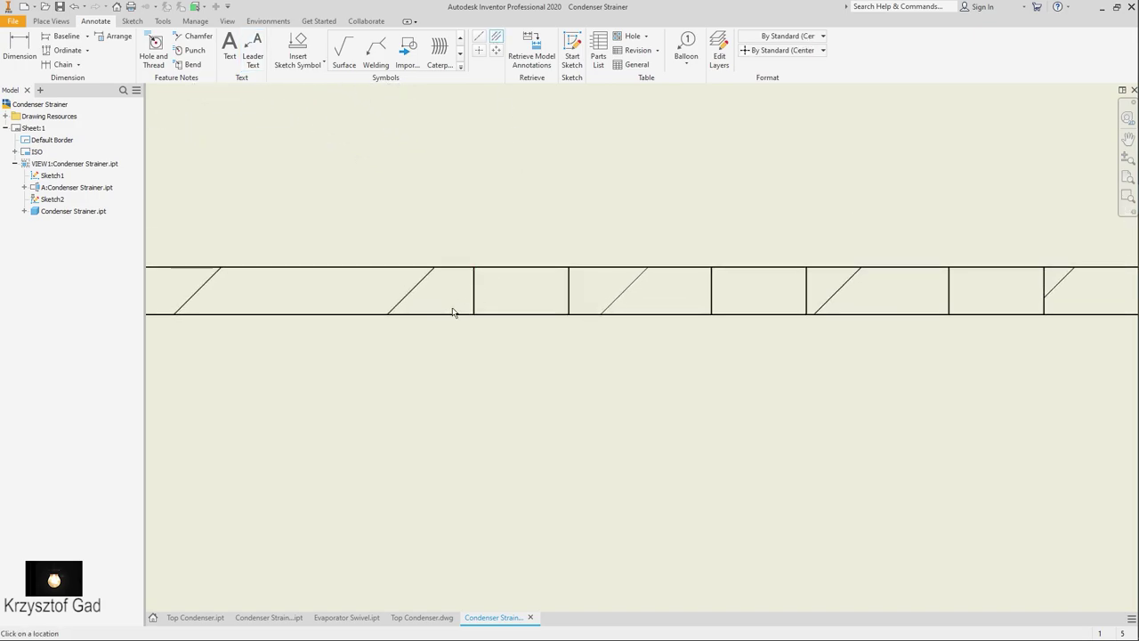
{"action": "left_click", "coordinate": [569, 297]}
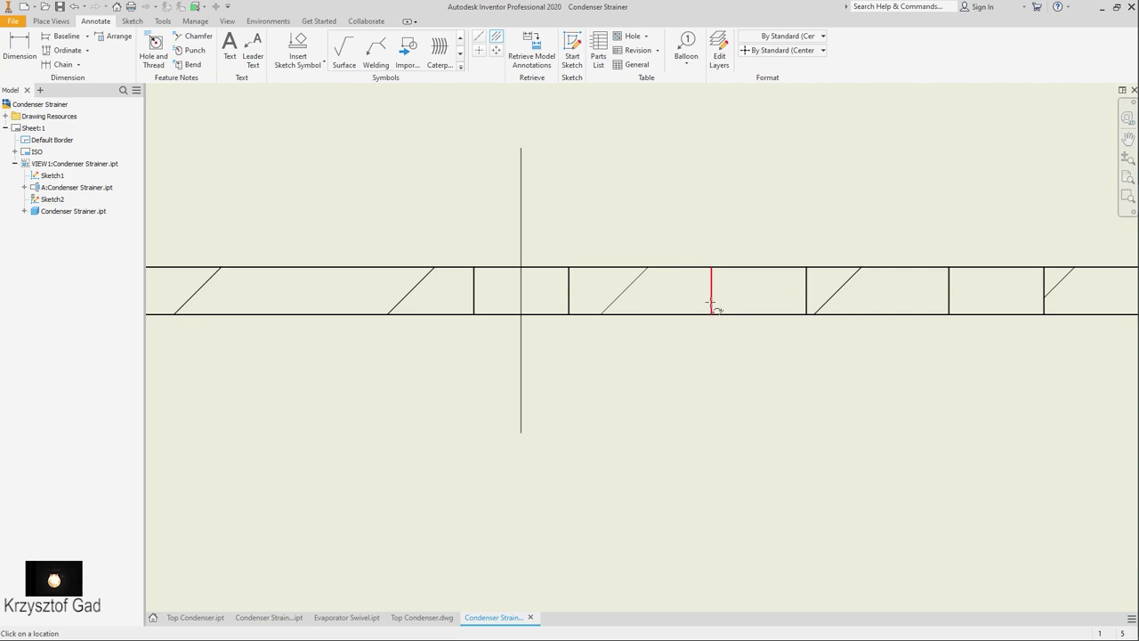
{"action": "left_click", "coordinate": [815, 306]}
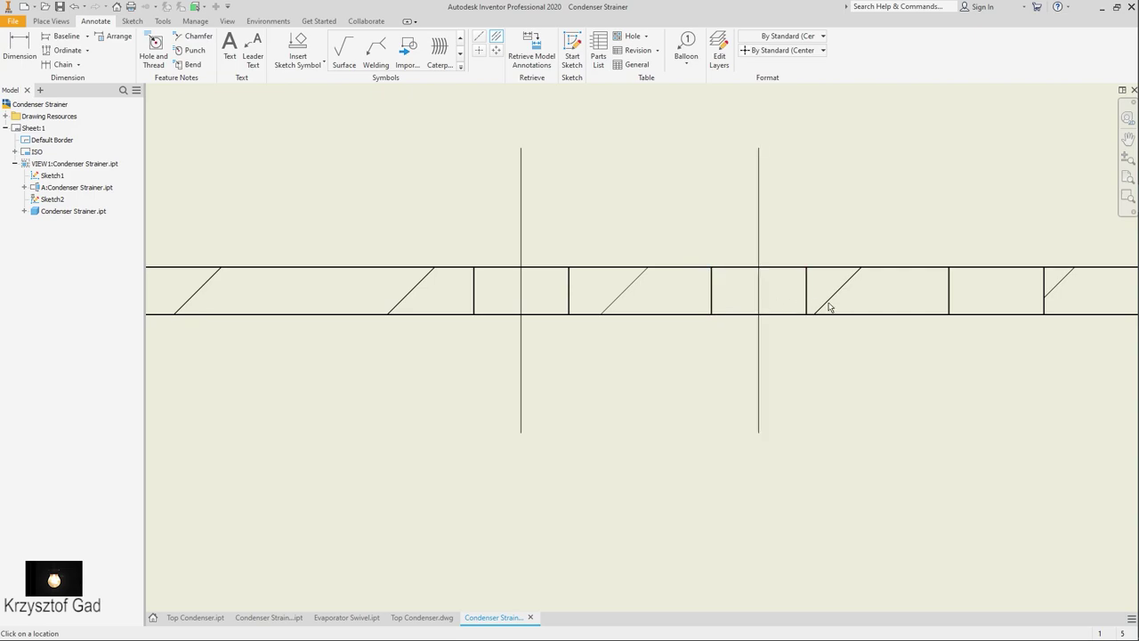
{"action": "left_click", "coordinate": [1043, 303]}
{"action": "scroll", "coordinate": [703, 330], "scroll_direction": "down", "scroll_amount": 3}
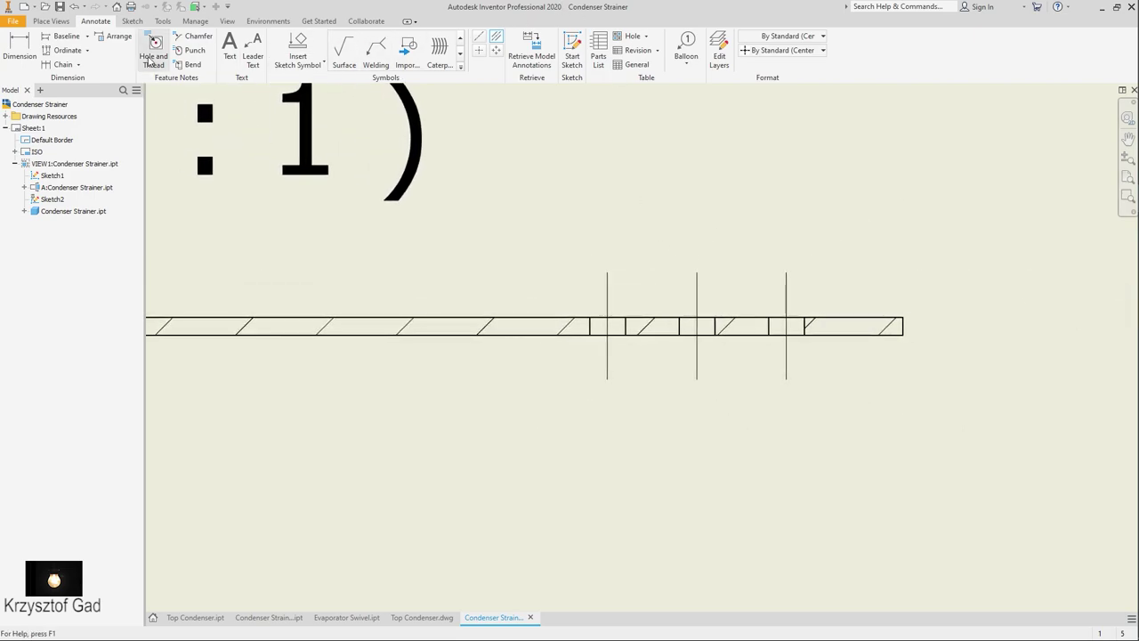
- Dimension the section strip's thickness as 1, placed beside the section
{"action": "key", "text": "d"}
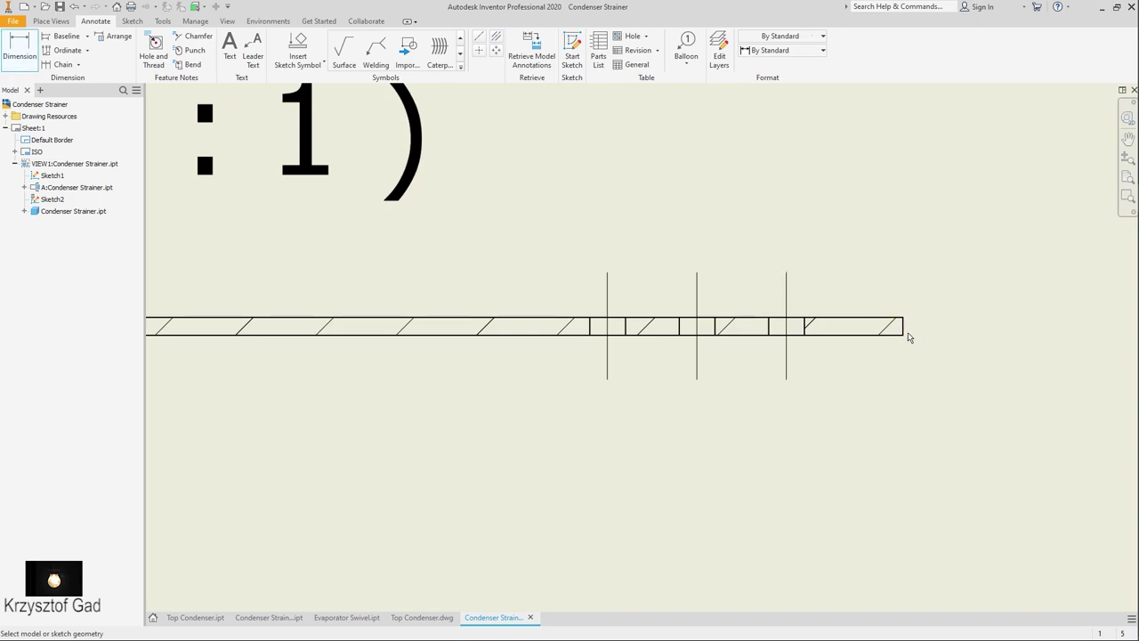
{"action": "scroll", "coordinate": [900, 332], "scroll_direction": "up", "scroll_amount": 3}
{"action": "scroll", "coordinate": [910, 333], "scroll_direction": "up", "scroll_amount": 2}
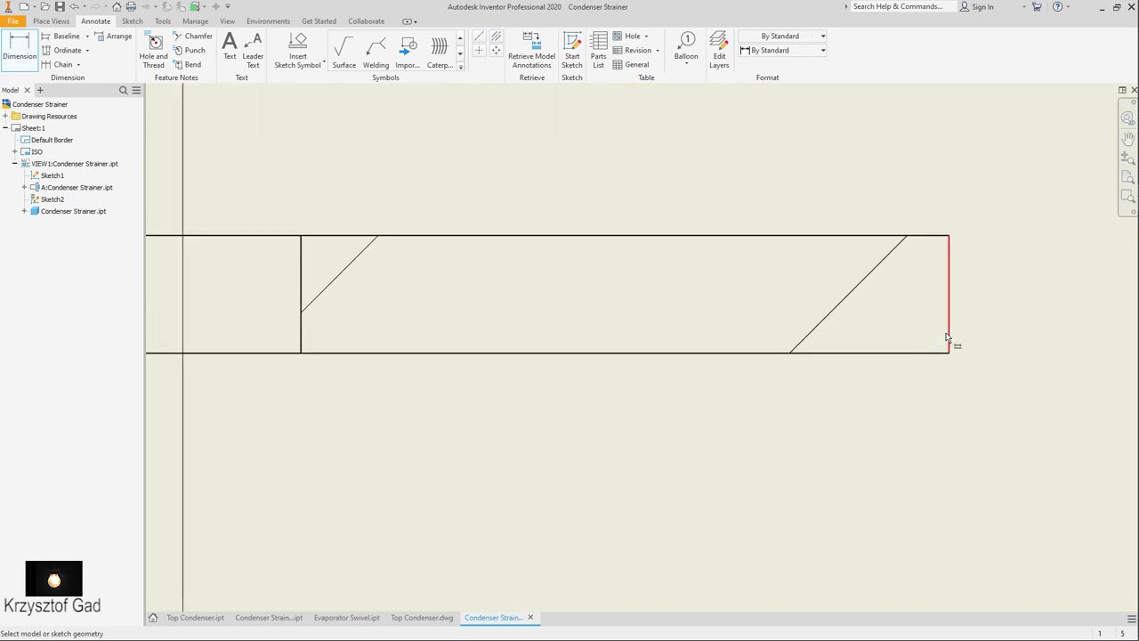
{"action": "left_click", "coordinate": [950, 344]}
{"action": "scroll", "coordinate": [964, 343], "scroll_direction": "down", "scroll_amount": 4}
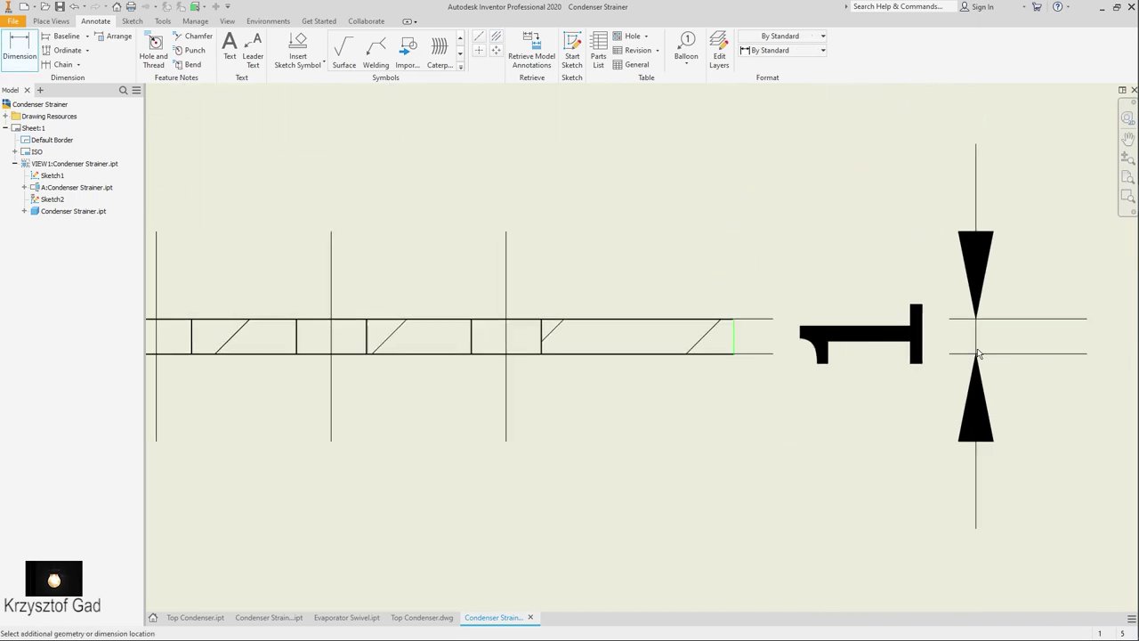
{"action": "left_click", "coordinate": [1034, 356]}
{"action": "left_click", "coordinate": [412, 294]}
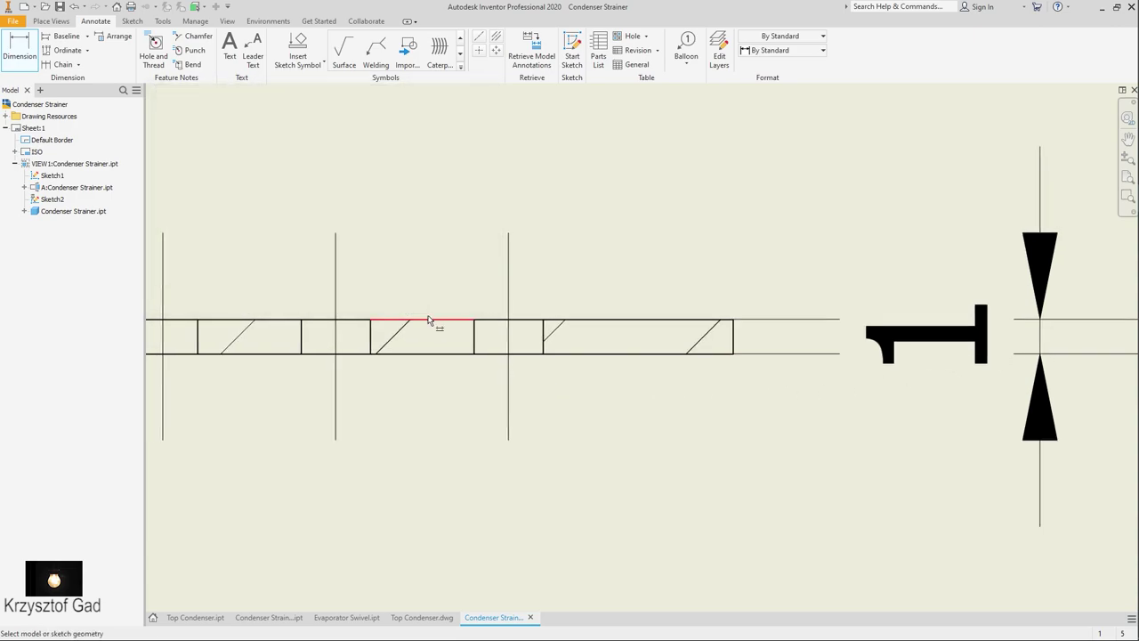
- Add a Ø2 hole dimension below the section and move the 1 and Ø2 dimensions clear
{"action": "left_click", "coordinate": [497, 354]}
{"action": "scroll", "coordinate": [644, 557], "scroll_direction": "down", "scroll_amount": 3}
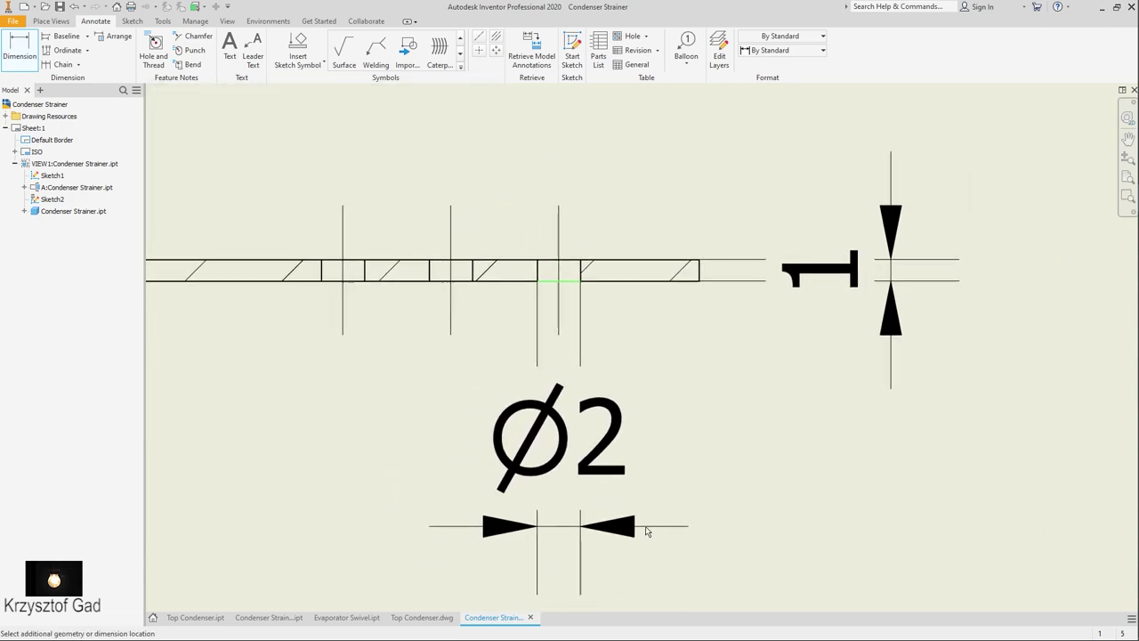
{"action": "left_click", "coordinate": [648, 529]}
{"action": "left_click", "coordinate": [429, 300]}
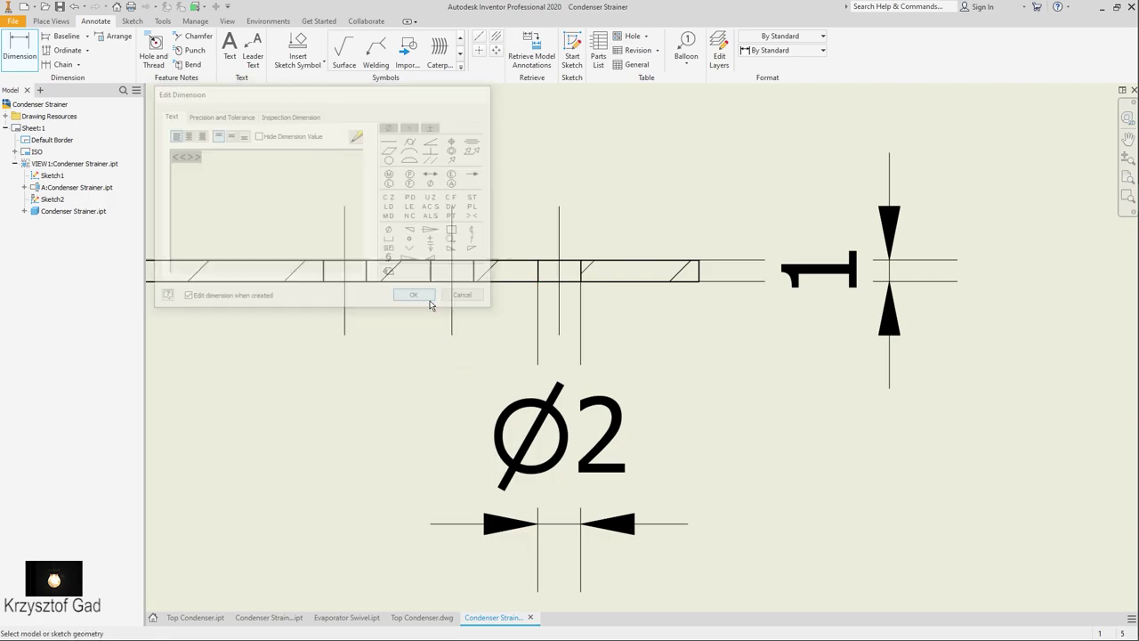
{"action": "left_click_drag", "start_coordinate": [807, 293], "coordinate": [817, 138]}
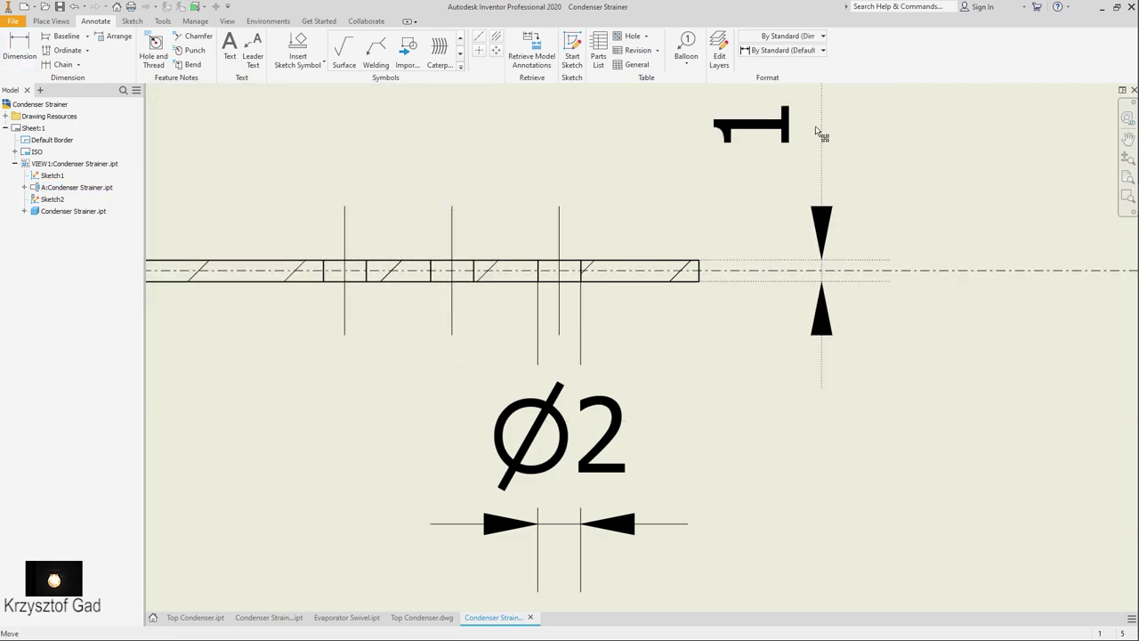
{"action": "left_click_drag", "start_coordinate": [561, 527], "coordinate": [723, 509]}
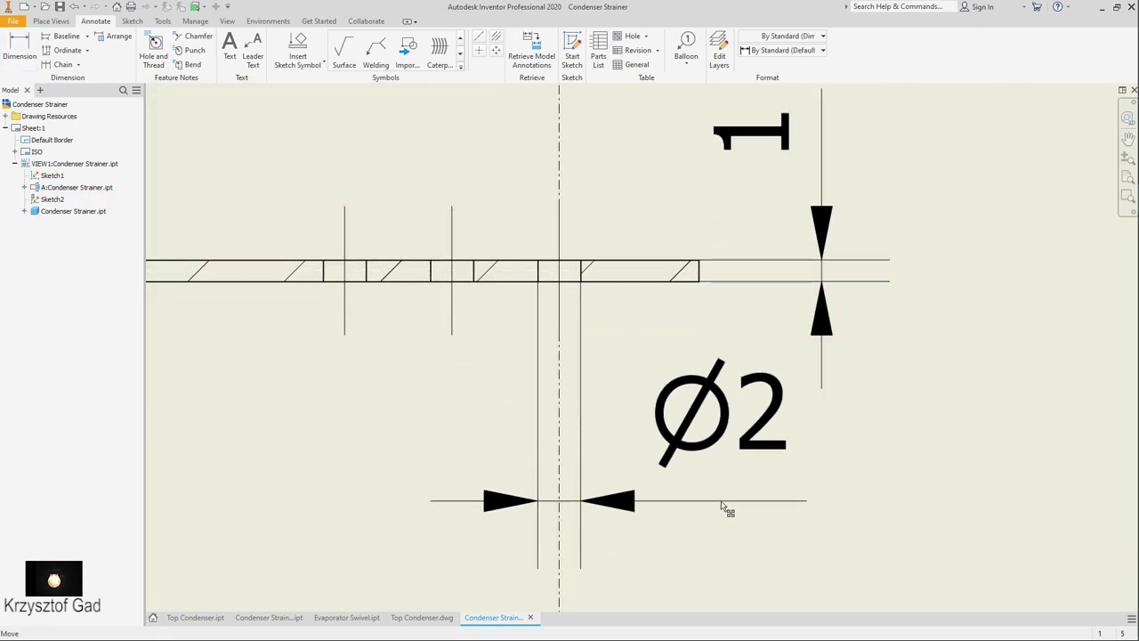
{"action": "scroll", "coordinate": [561, 418], "scroll_direction": "down", "scroll_amount": 1}
- Drag the left and right A labels of section line A-A beside their arrows
{"action": "scroll", "coordinate": [555, 411], "scroll_direction": "down", "scroll_amount": 2}
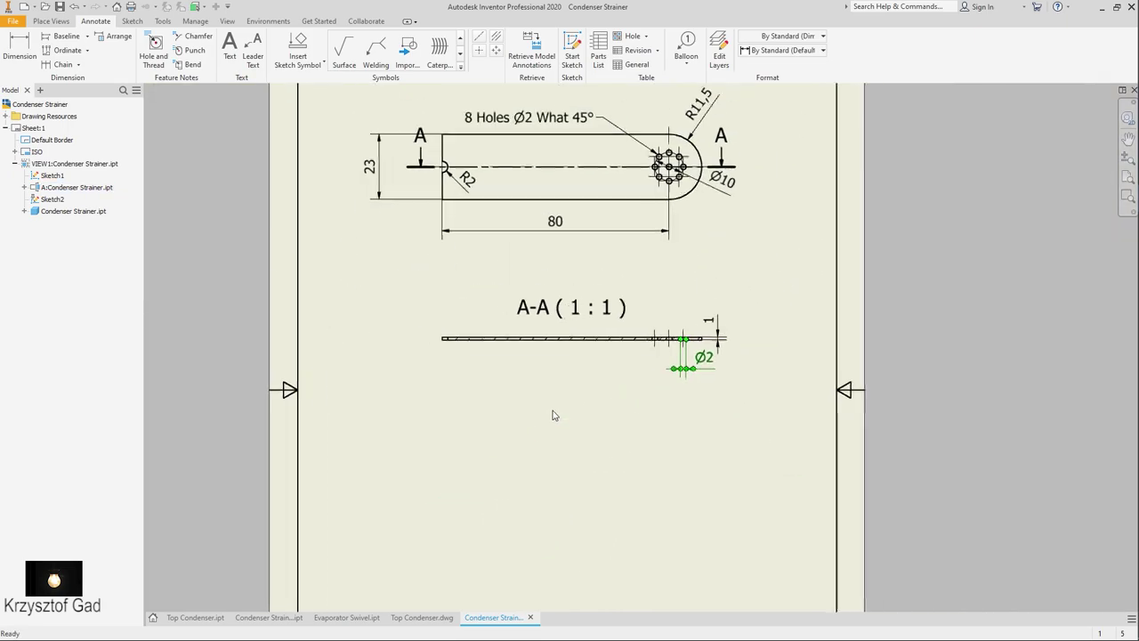
{"action": "scroll", "coordinate": [554, 413], "scroll_direction": "down", "scroll_amount": 2}
{"action": "scroll", "coordinate": [553, 414], "scroll_direction": "up", "scroll_amount": 1}
{"action": "scroll", "coordinate": [553, 415], "scroll_direction": "up", "scroll_amount": 2}
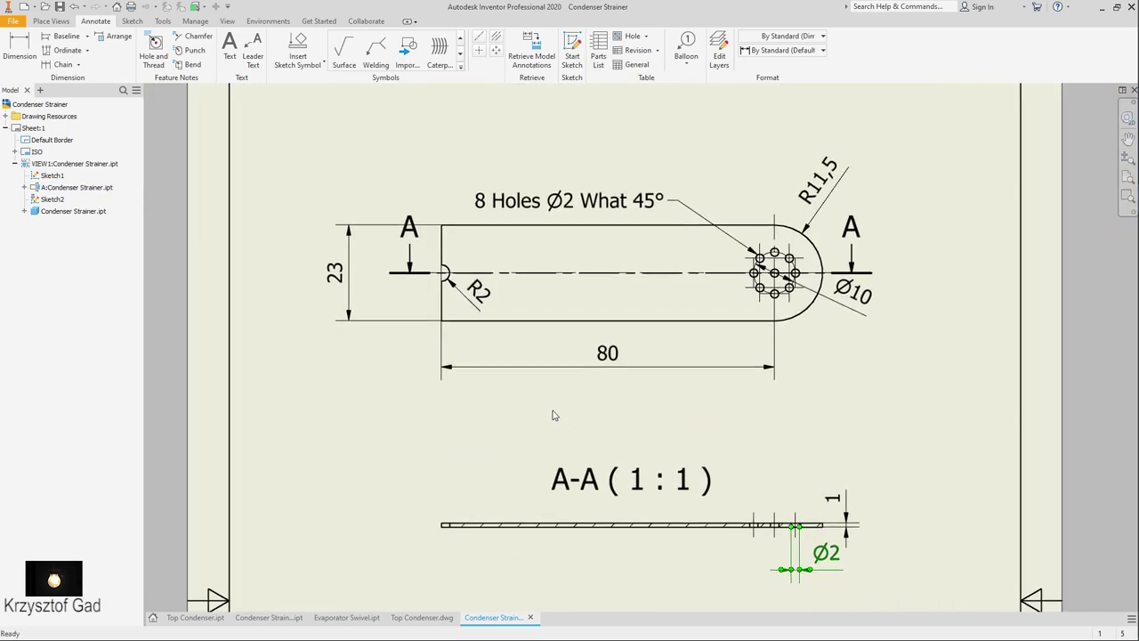
{"action": "scroll", "coordinate": [436, 254], "scroll_direction": "up", "scroll_amount": 2}
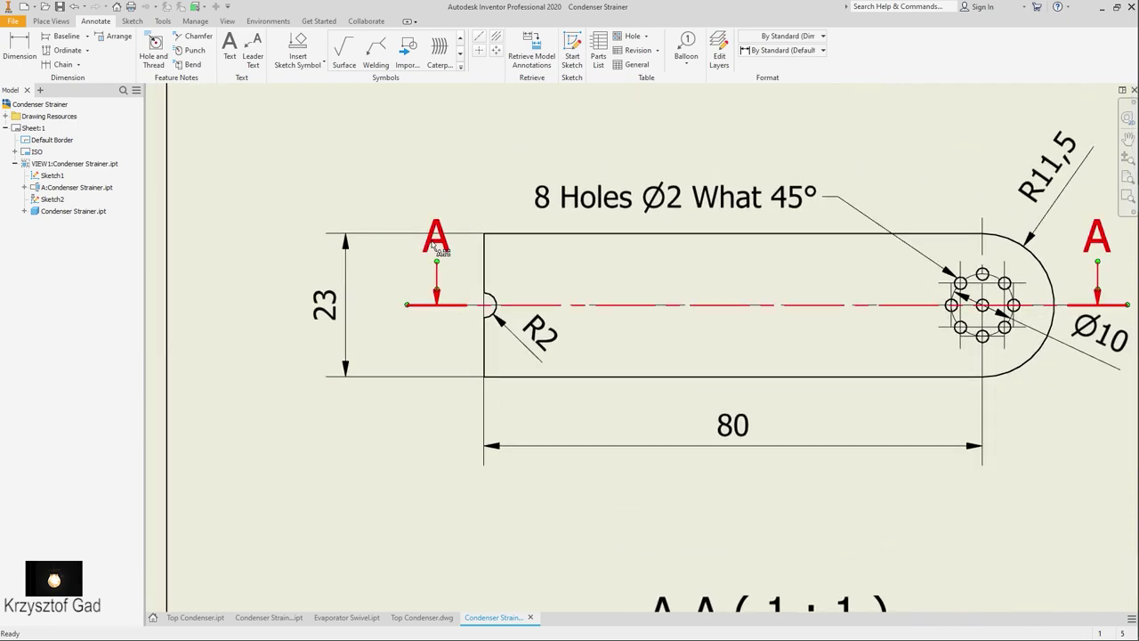
{"action": "left_click", "coordinate": [436, 251]}
{"action": "left_click_drag", "start_coordinate": [437, 253], "coordinate": [407, 285]}
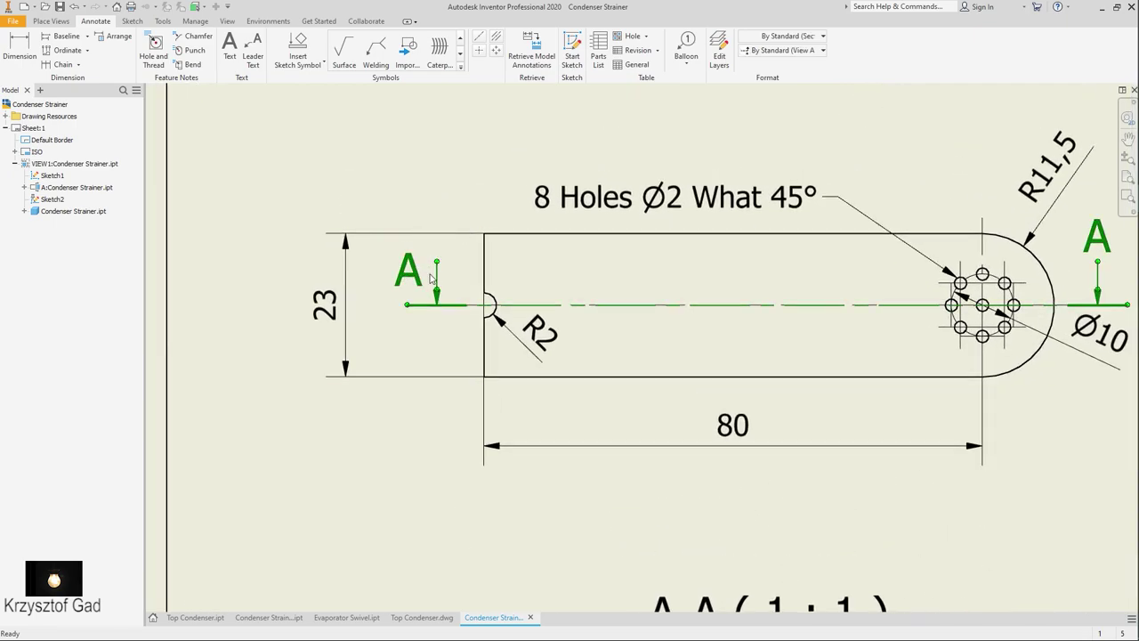
{"action": "middle_click_drag", "start_coordinate": [1088, 300], "coordinate": [899, 300]}
{"action": "left_click_drag", "start_coordinate": [900, 236], "coordinate": [934, 276]}
{"action": "scroll", "coordinate": [857, 371], "scroll_direction": "down", "scroll_amount": 3}
{"action": "scroll", "coordinate": [682, 437], "scroll_direction": "down", "scroll_amount": 2}
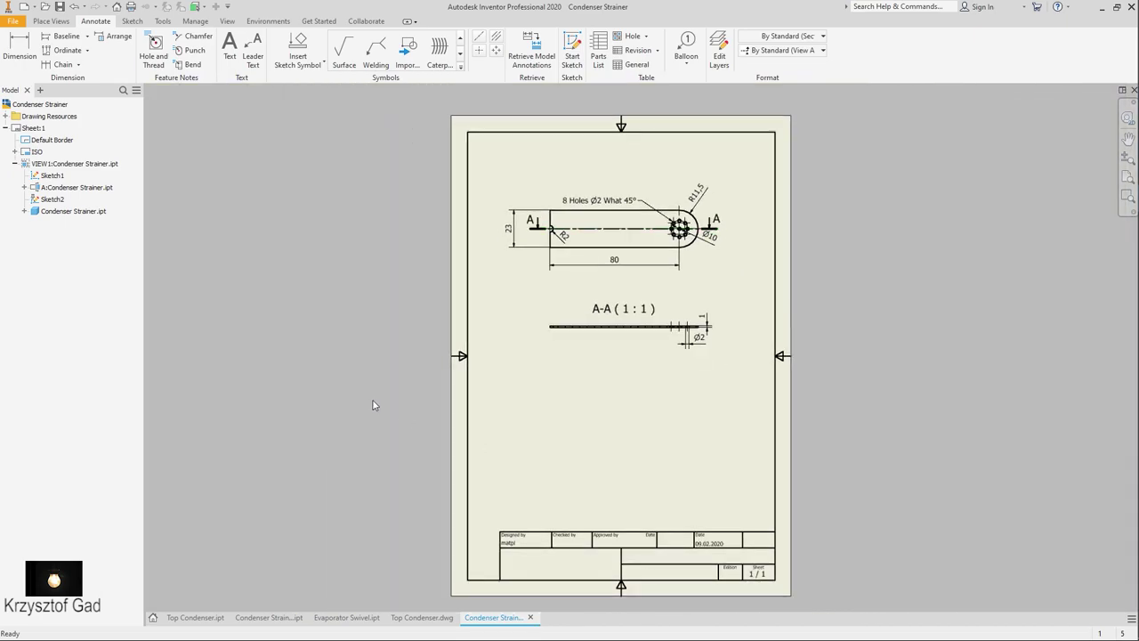
{"action": "scroll", "coordinate": [374, 399], "scroll_direction": "up", "scroll_amount": 1}
{"action": "scroll", "coordinate": [359, 394], "scroll_direction": "down", "scroll_amount": 2}
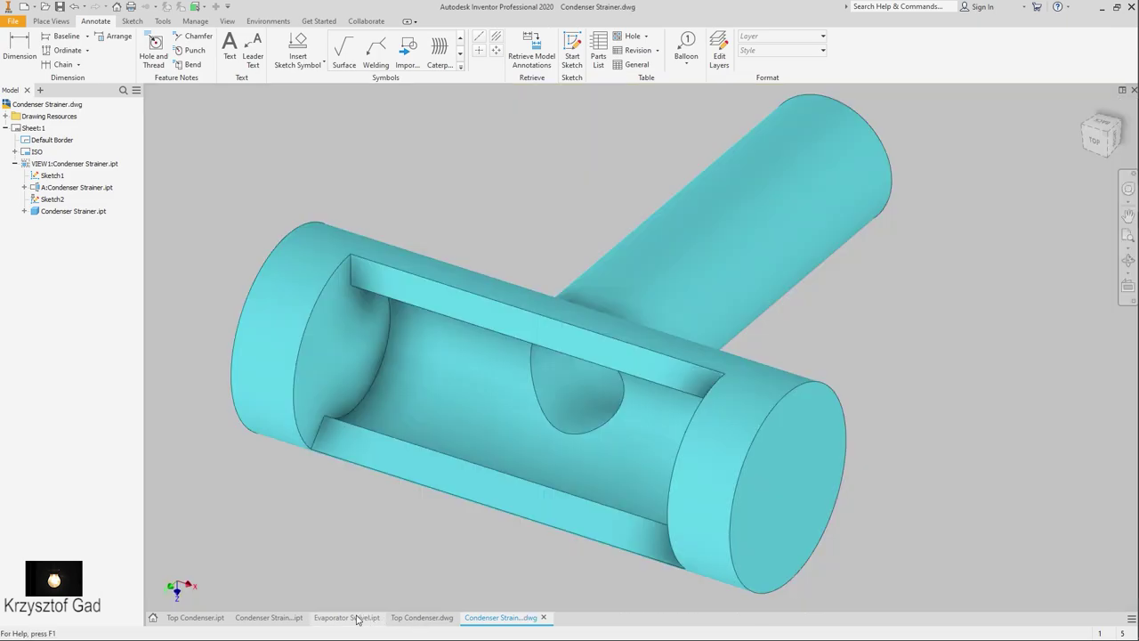
- Switch to the Evaporator Swivel part and create a new drawing
{"action": "left_click", "coordinate": [357, 618]}
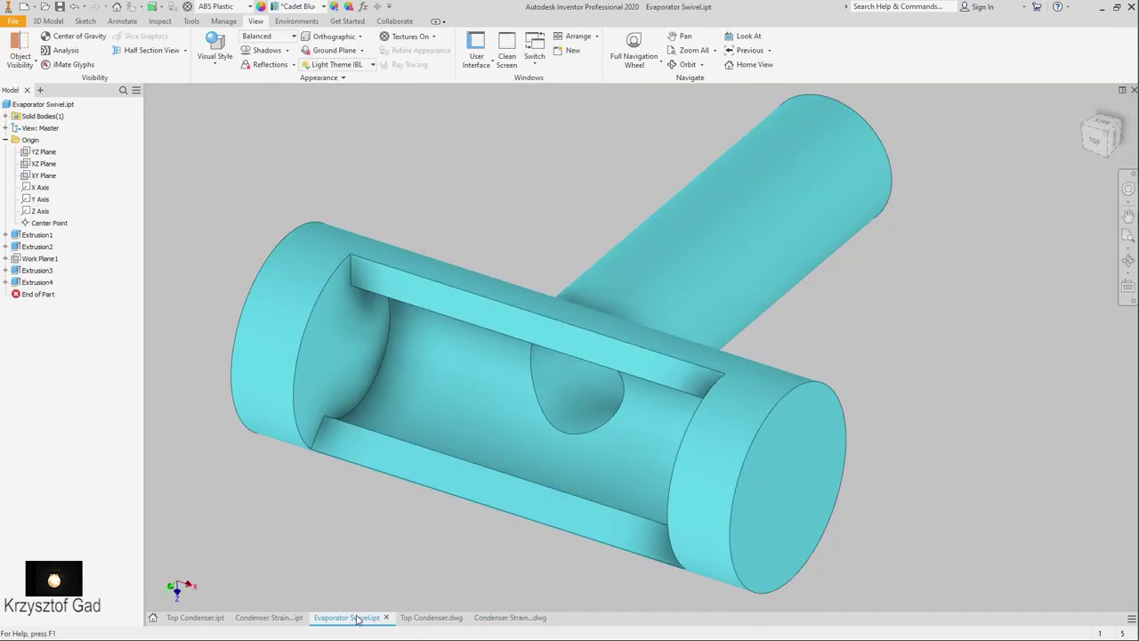
{"action": "middle_click_drag", "start_coordinate": [356, 570], "coordinate": [3, 18], "text": "shift"}
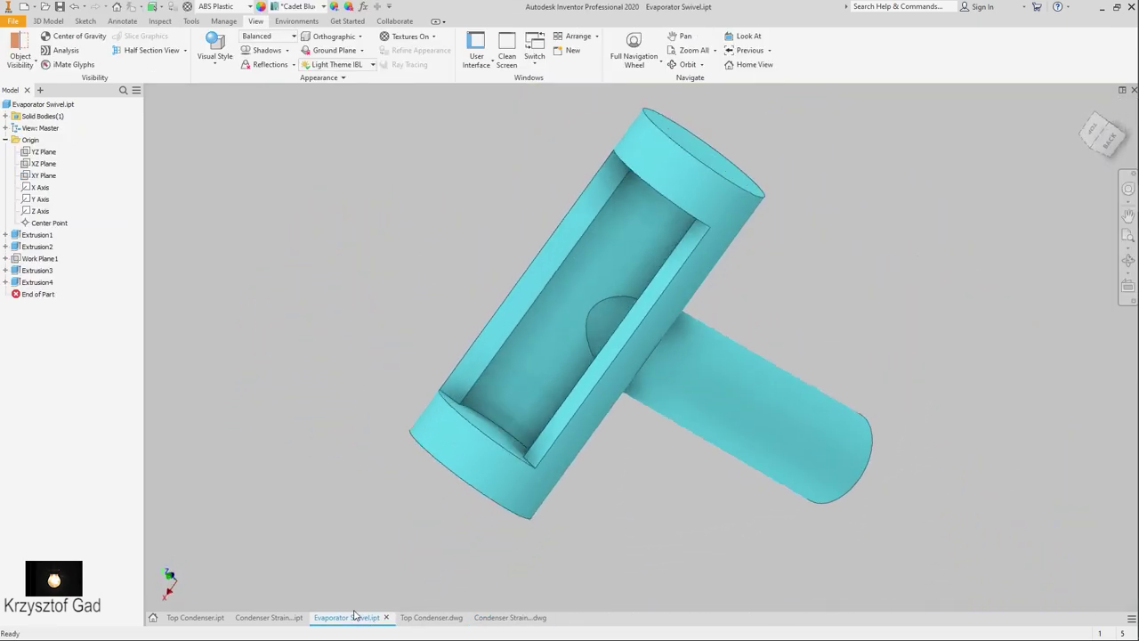
{"action": "left_click", "coordinate": [7, 19]}
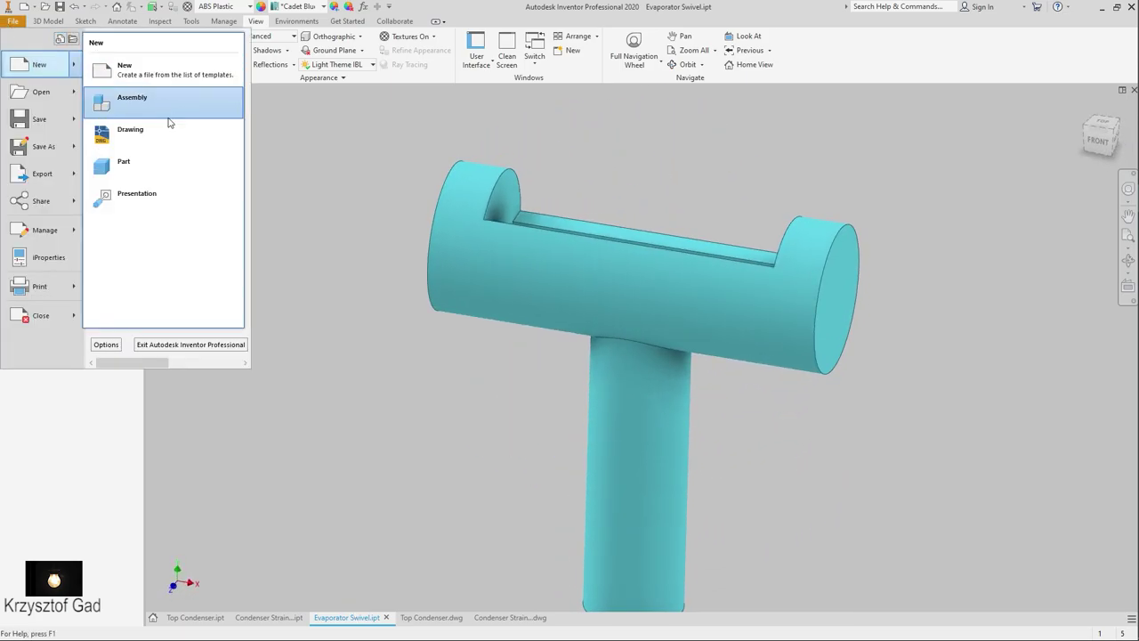
{"action": "left_click", "coordinate": [169, 134]}
- Change Sheet:1 size to A4 via Edit Sheet
{"action": "right_click", "coordinate": [43, 129]}
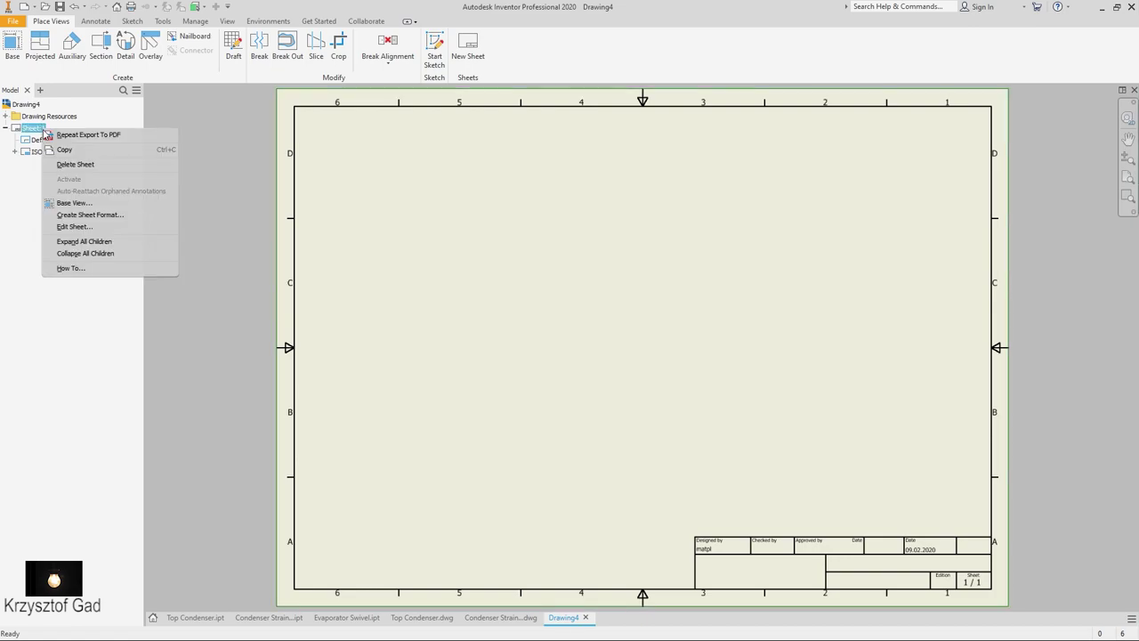
{"action": "left_click", "coordinate": [59, 227]}
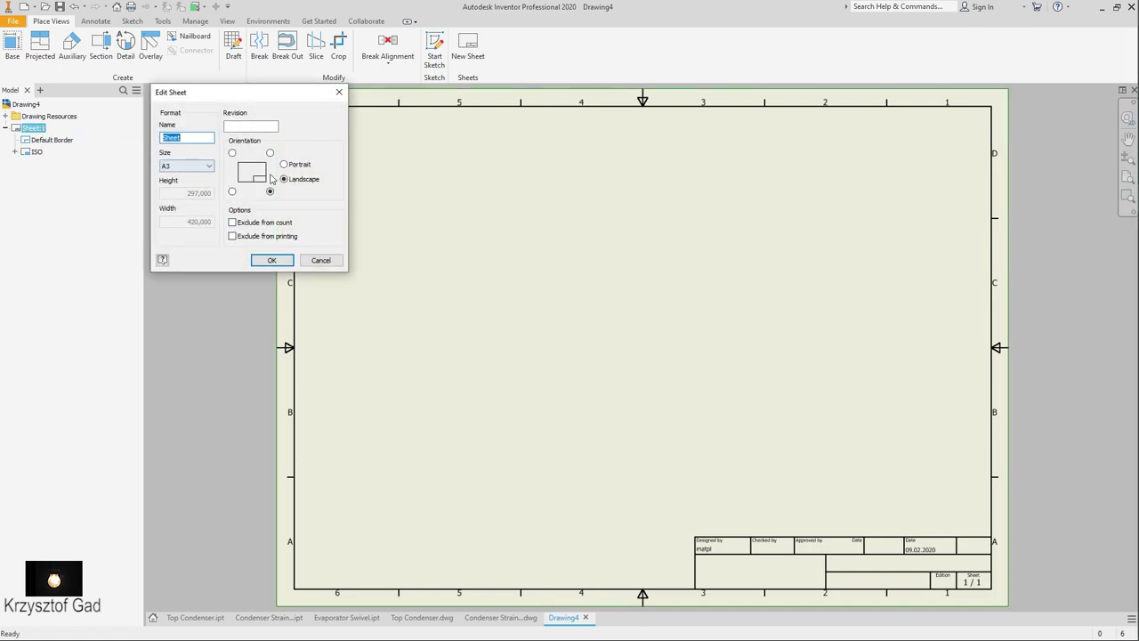
{"action": "left_click", "coordinate": [186, 165]}
{"action": "left_click", "coordinate": [188, 224]}
{"action": "left_click", "coordinate": [275, 259]}
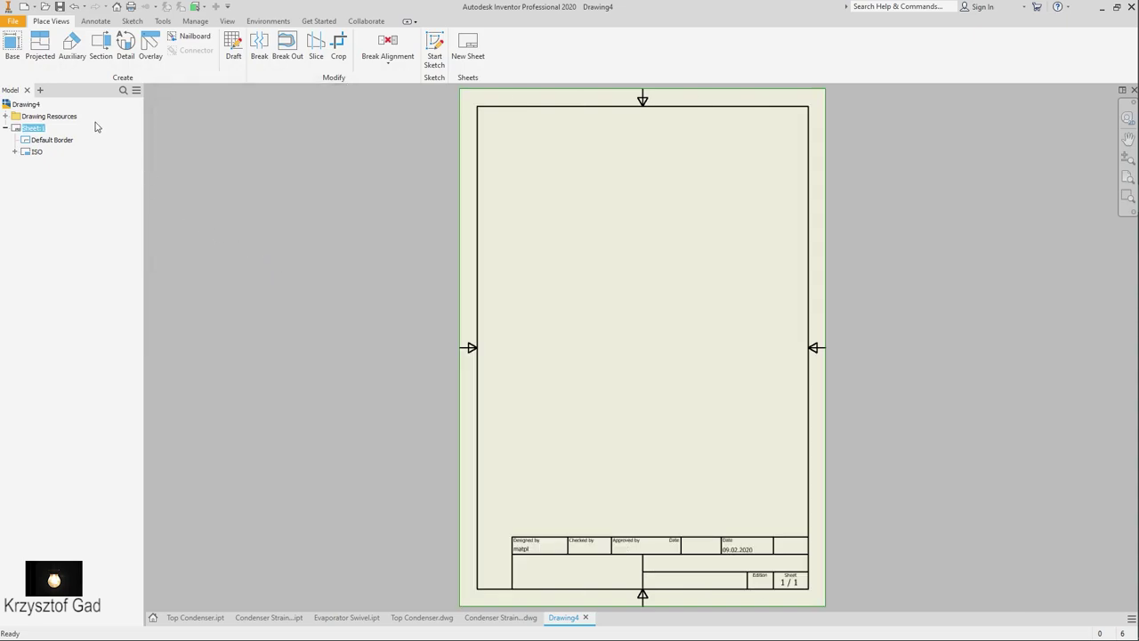
- Place a 5:1 BACK base view of Evaporator Swivel at the sheet's upper left
{"action": "left_click", "coordinate": [13, 45]}
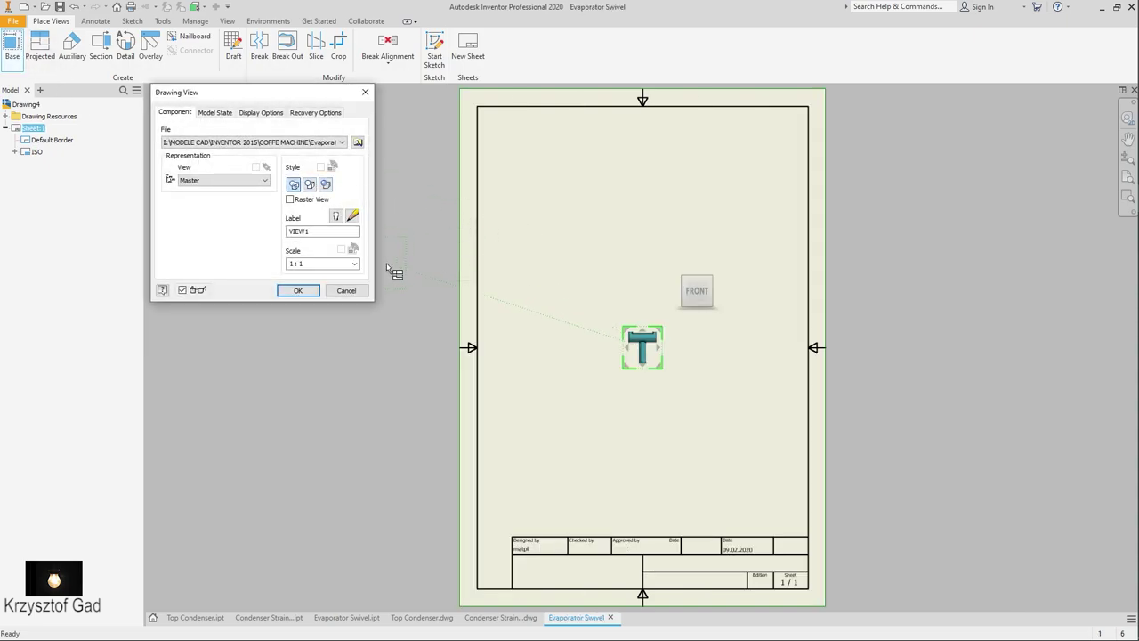
{"action": "left_click", "coordinate": [355, 264]}
{"action": "left_click", "coordinate": [330, 326]}
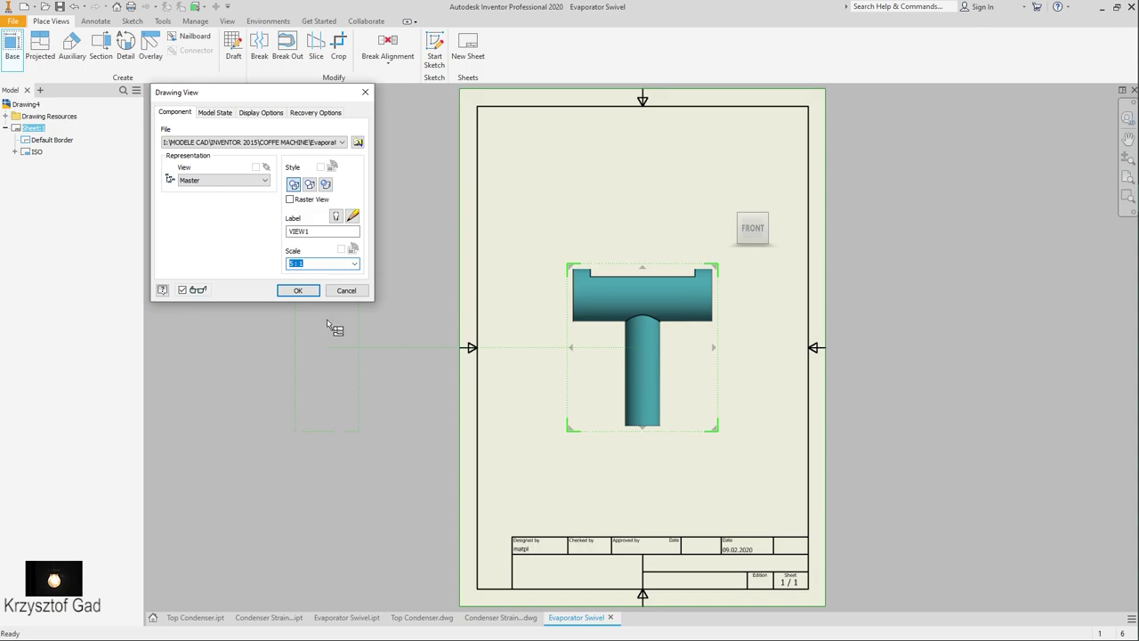
{"action": "mouse_move", "coordinate": [753, 228]}
{"action": "left_click", "coordinate": [772, 229]}
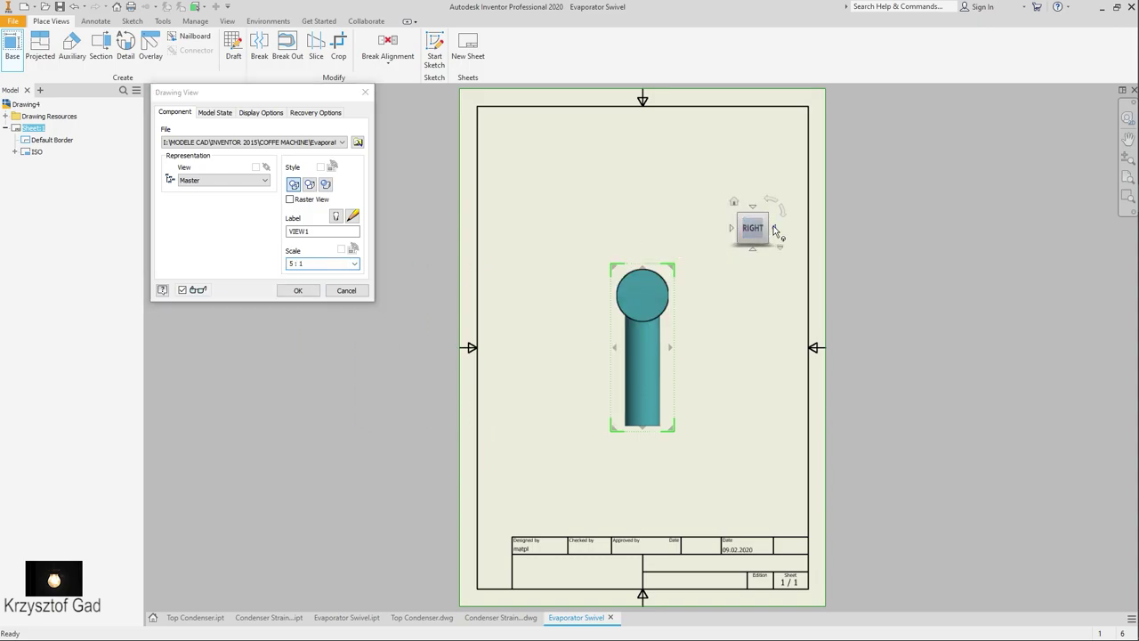
{"action": "left_click", "coordinate": [774, 229]}
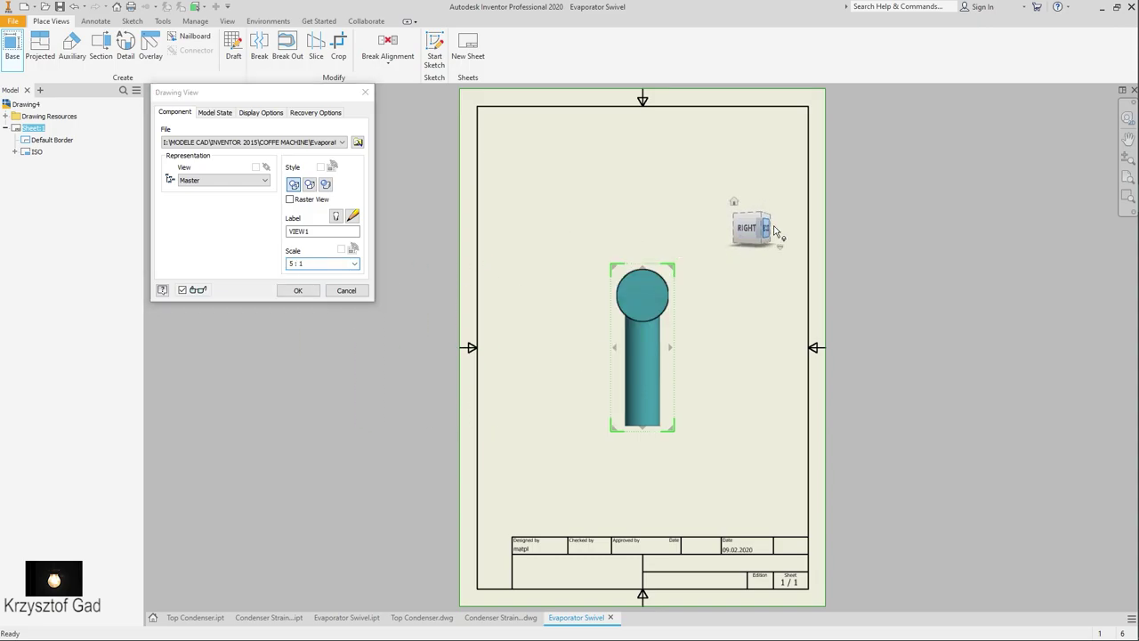
{"action": "left_click", "coordinate": [296, 291]}
{"action": "left_click_drag", "start_coordinate": [580, 256], "coordinate": [514, 197]}
{"action": "scroll", "coordinate": [297, 192], "scroll_direction": "down", "scroll_amount": 4}
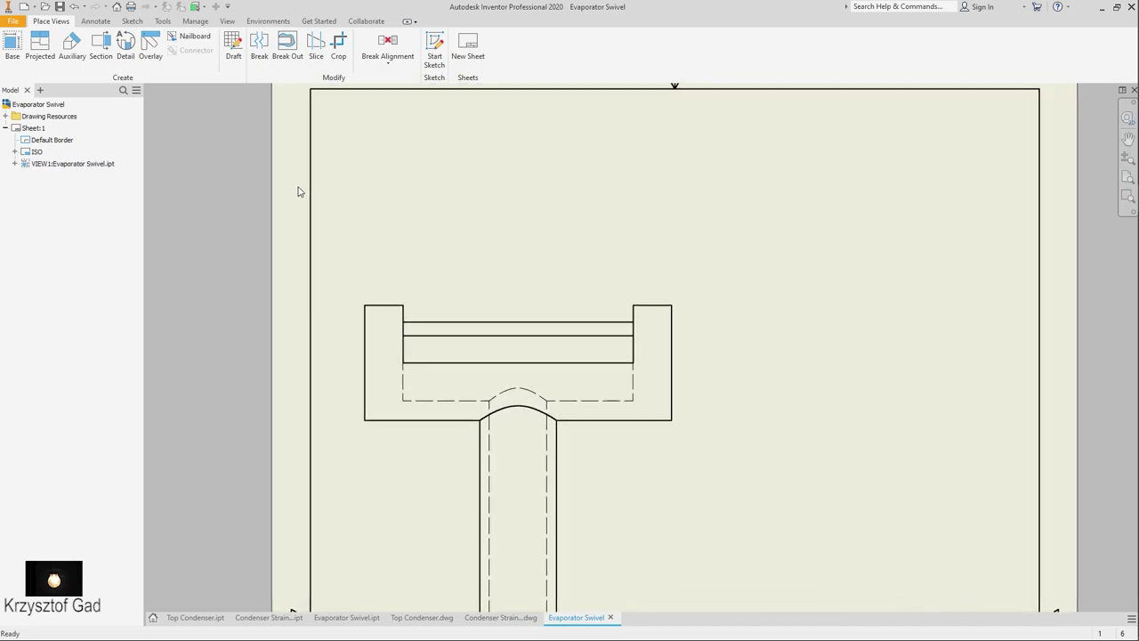
- Add bisector centre lines through the T's vertical stem and across its crossbar
{"action": "left_click", "coordinate": [113, 19]}
{"action": "left_click", "coordinate": [496, 37]}
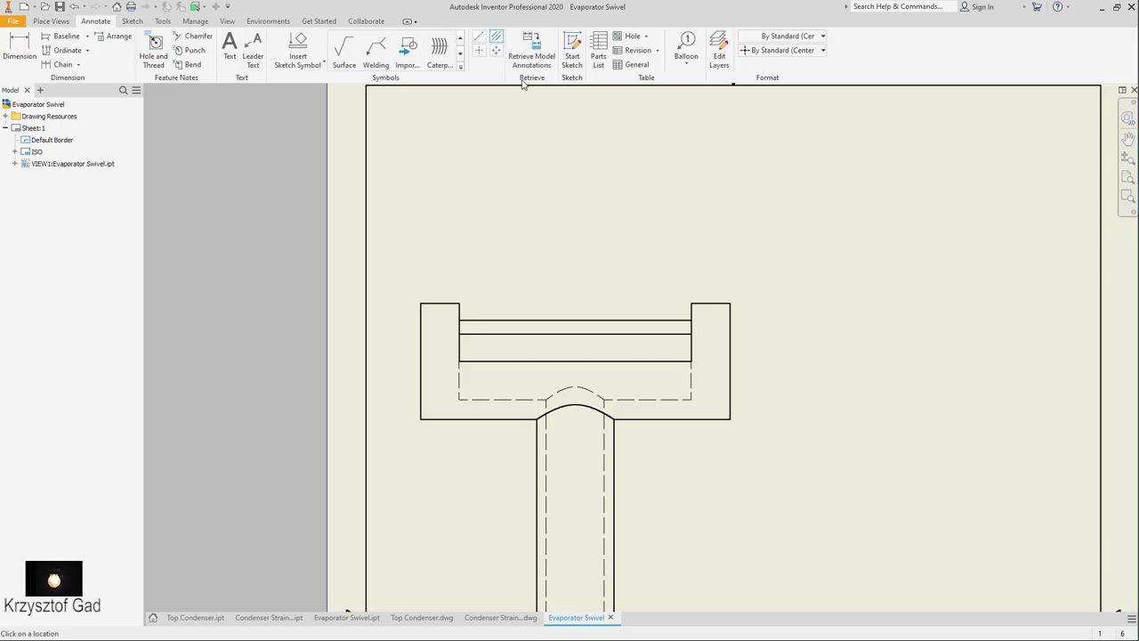
{"action": "left_click", "coordinate": [615, 485]}
{"action": "left_click", "coordinate": [538, 490]}
{"action": "scroll", "coordinate": [488, 406], "scroll_direction": "up", "scroll_amount": 2}
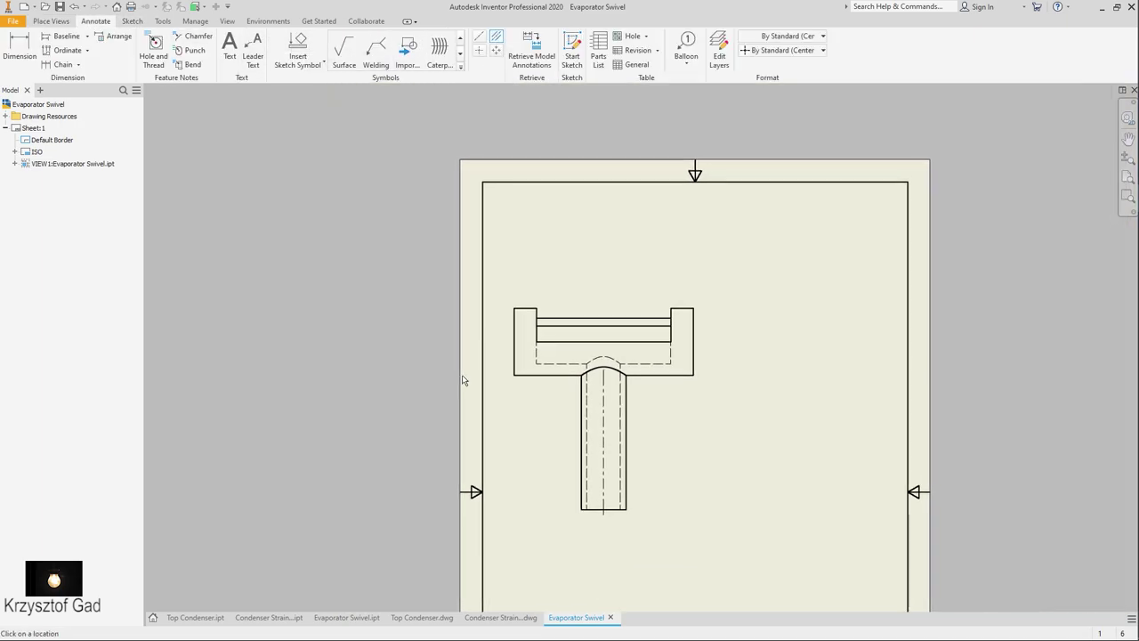
{"action": "scroll", "coordinate": [463, 380], "scroll_direction": "down", "scroll_amount": 2}
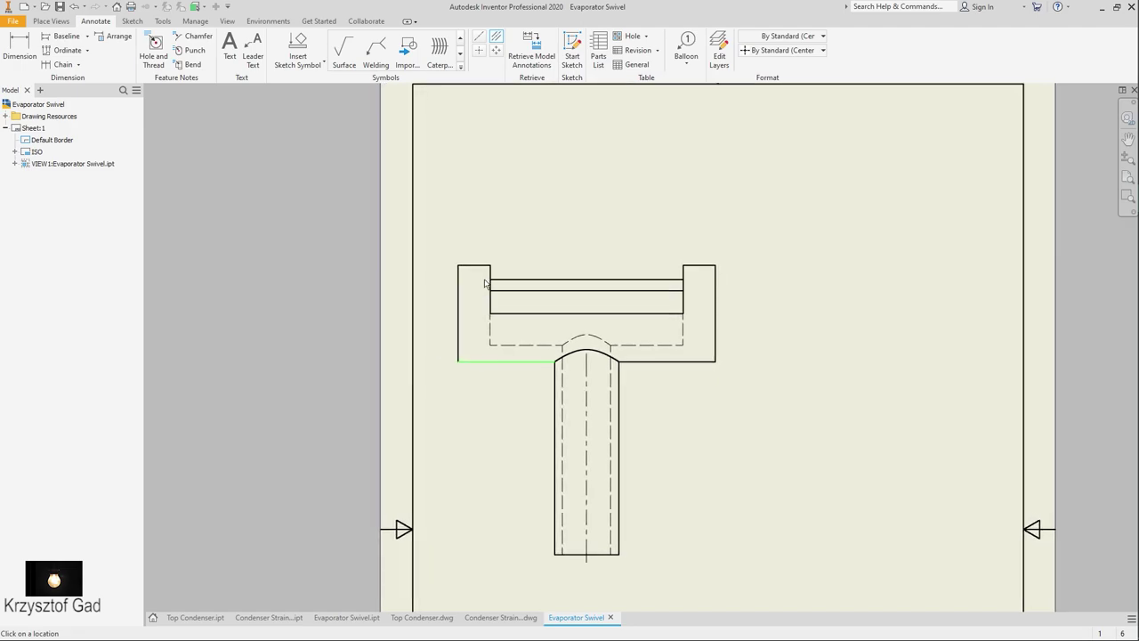
{"action": "left_click", "coordinate": [474, 263]}
- Cut section A-A vertically through the T view's centre and place it to the right
{"action": "left_click", "coordinate": [70, 21]}
{"action": "left_click", "coordinate": [100, 46]}
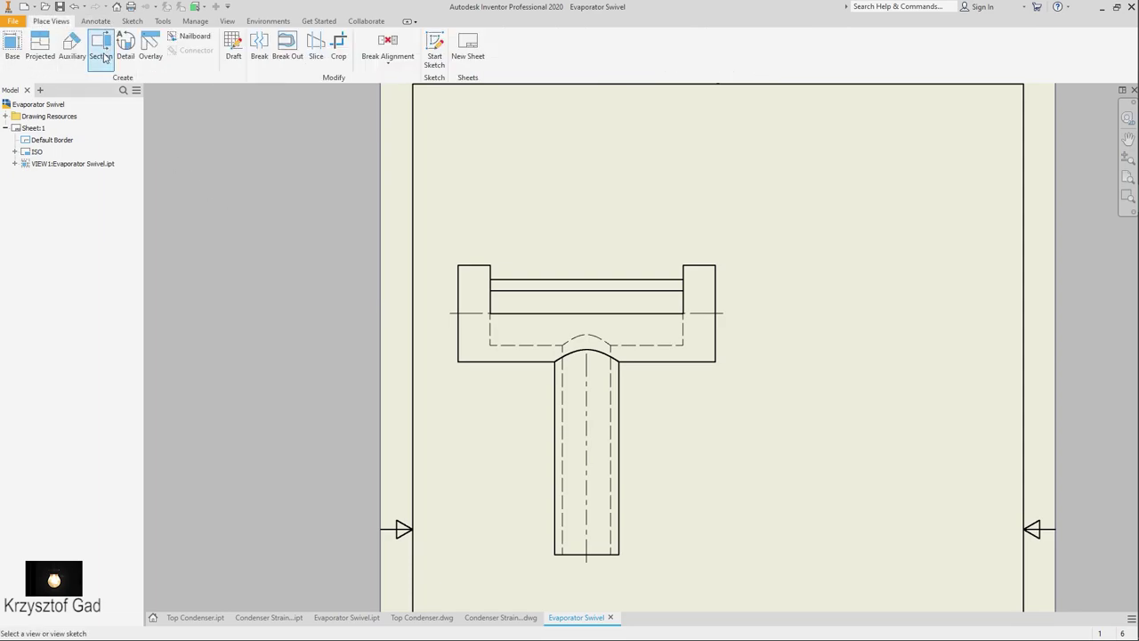
{"action": "left_click", "coordinate": [580, 273]}
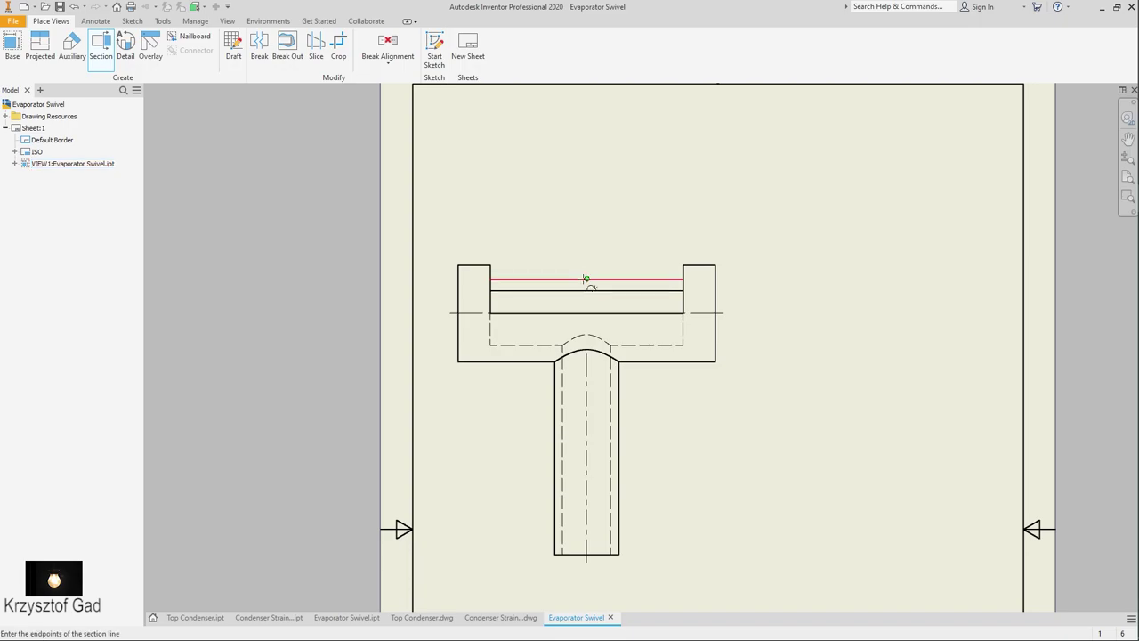
{"action": "left_click", "coordinate": [584, 204]}
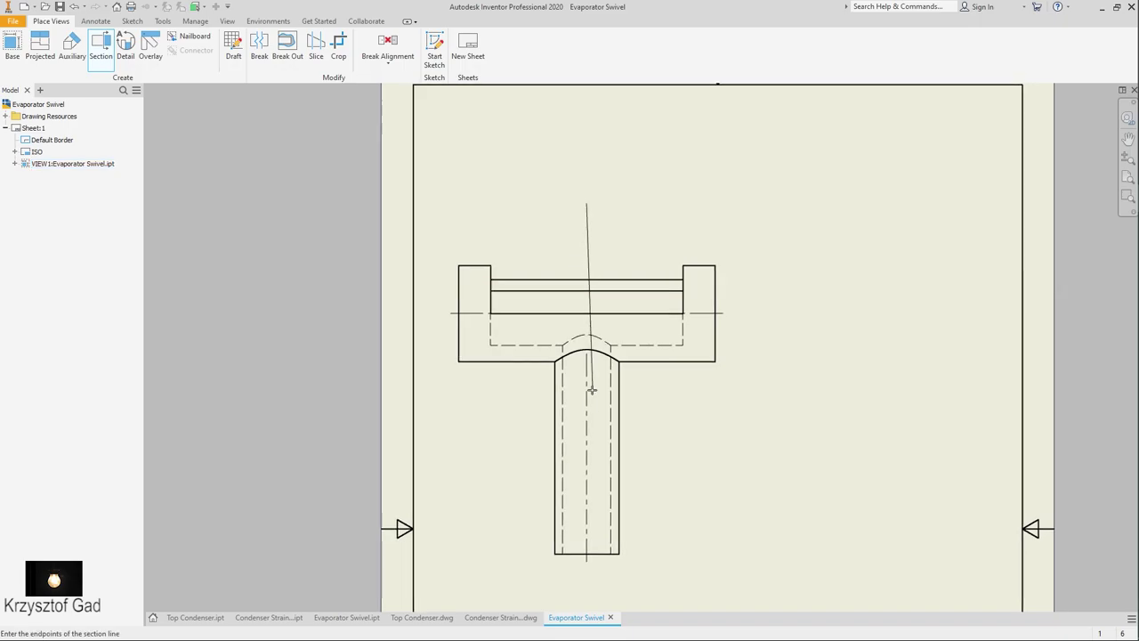
{"action": "scroll", "coordinate": [589, 400], "scroll_direction": "down", "scroll_amount": 1}
{"action": "left_click", "coordinate": [590, 588]}
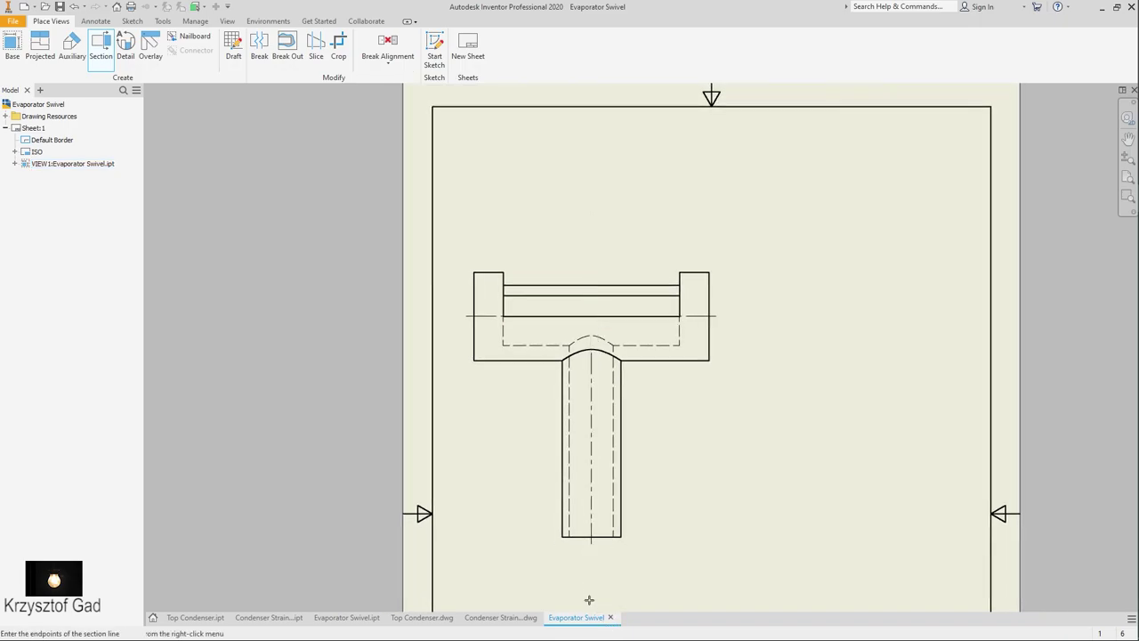
{"action": "right_click", "coordinate": [712, 501]}
{"action": "left_click", "coordinate": [783, 498]}
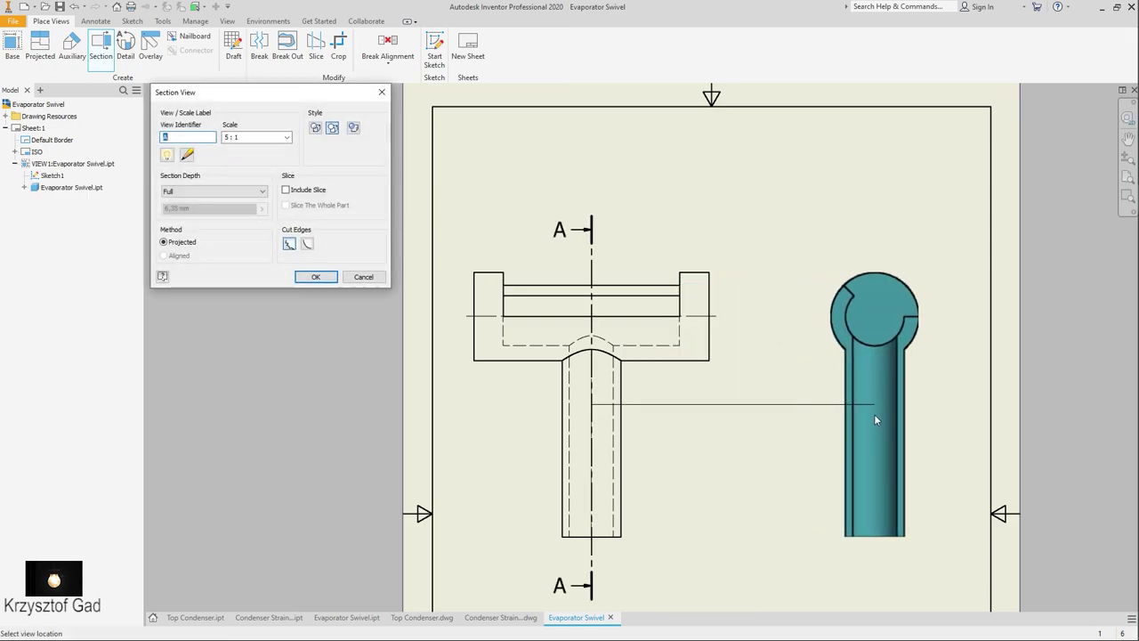
{"action": "left_click", "coordinate": [865, 406]}
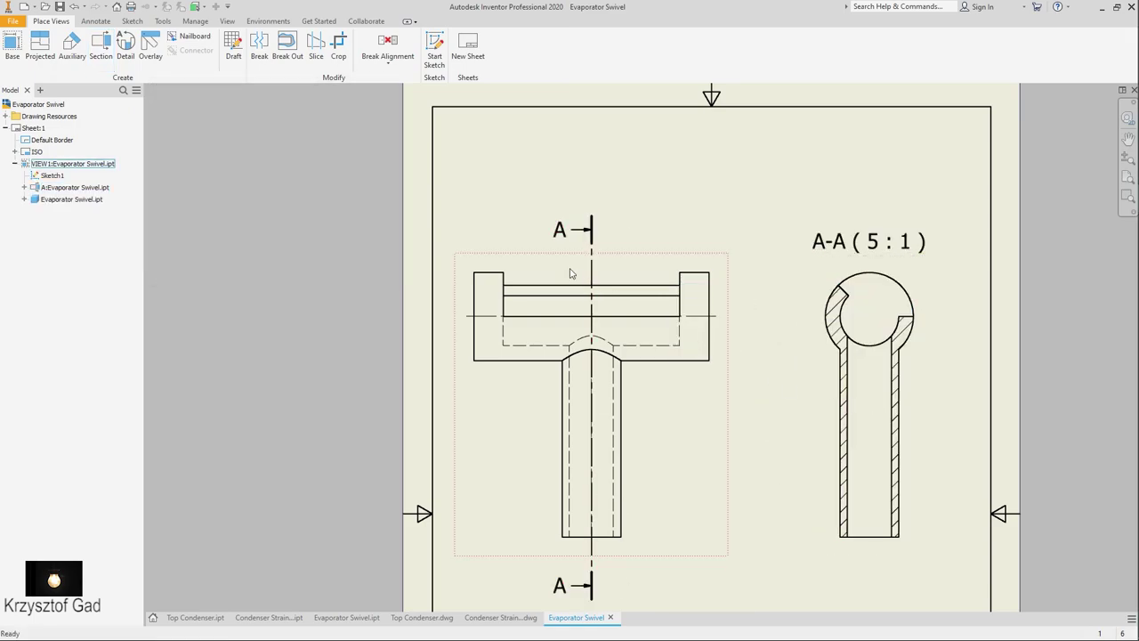
{"action": "left_click", "coordinate": [95, 21]}
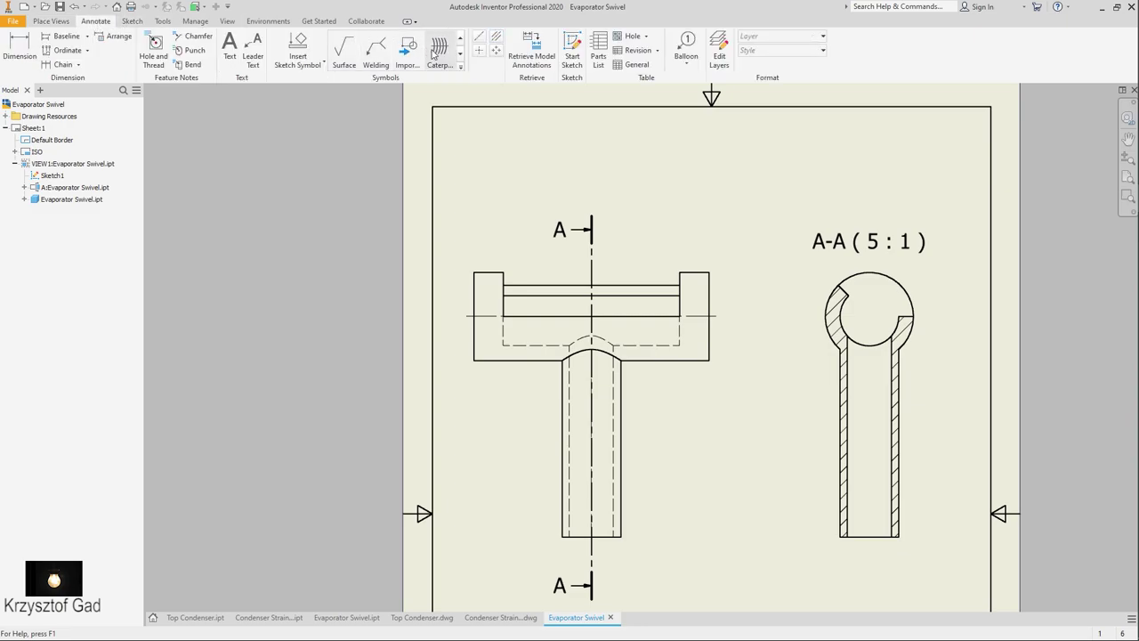
- Add a center mark on section A-A's round head and a centreline down its tube
{"action": "left_click", "coordinate": [481, 52]}
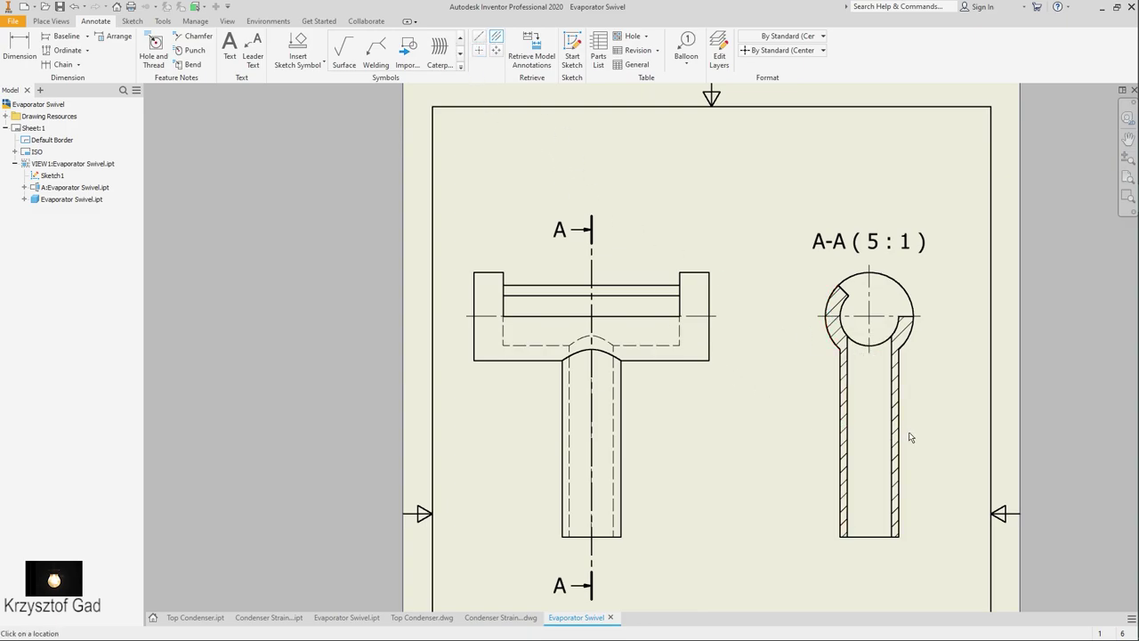
{"action": "left_click", "coordinate": [843, 452]}
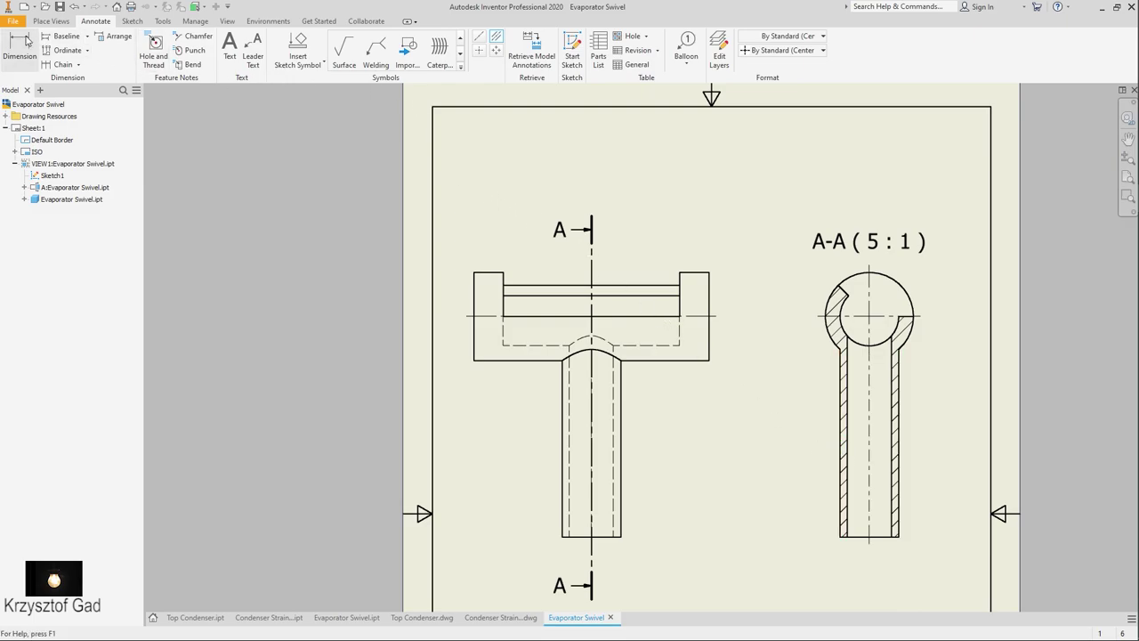
- Dimension the T view: 15 stem height on the left, 12 and 16 widths above
{"action": "left_click", "coordinate": [19, 46]}
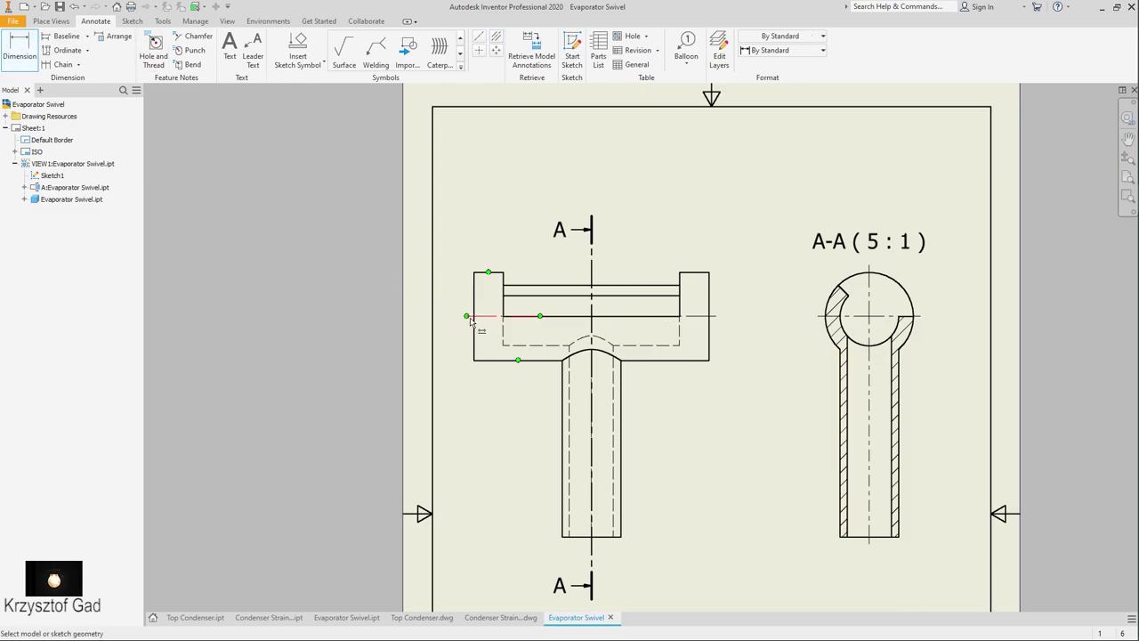
{"action": "left_click", "coordinate": [470, 320]}
{"action": "left_click", "coordinate": [576, 538]}
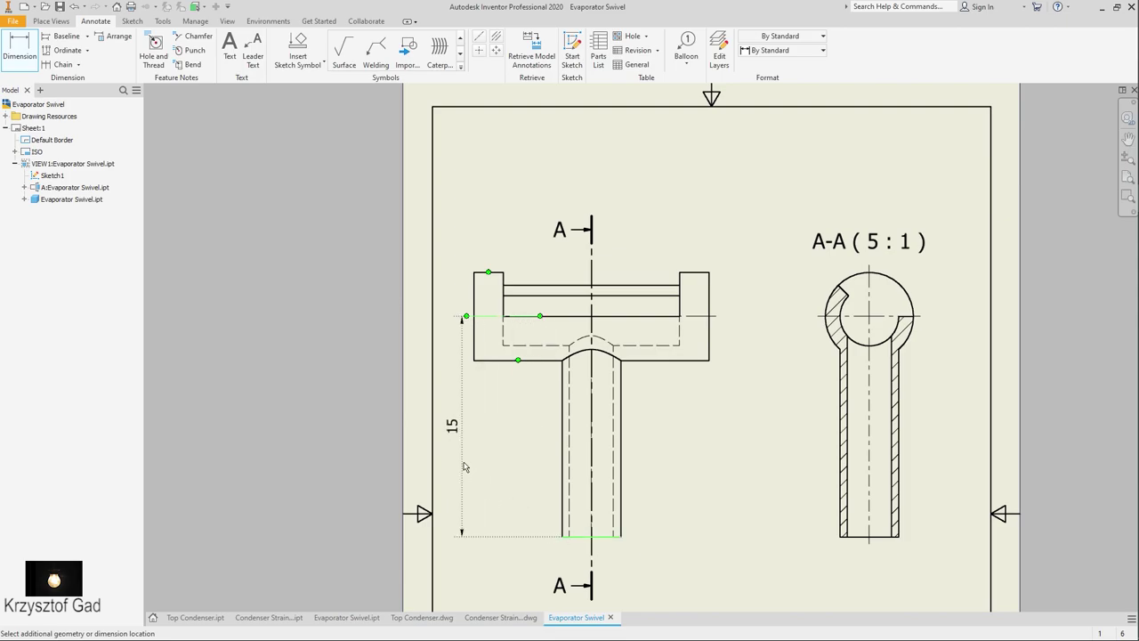
{"action": "left_click", "coordinate": [461, 466]}
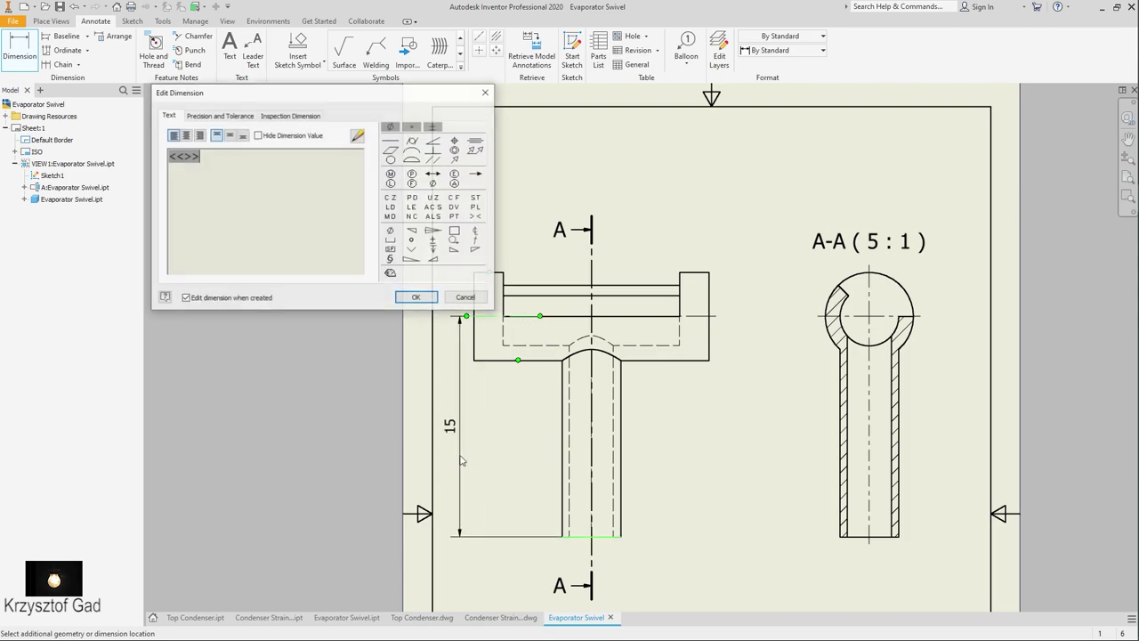
{"action": "left_click", "coordinate": [425, 302]}
{"action": "left_click", "coordinate": [503, 282]}
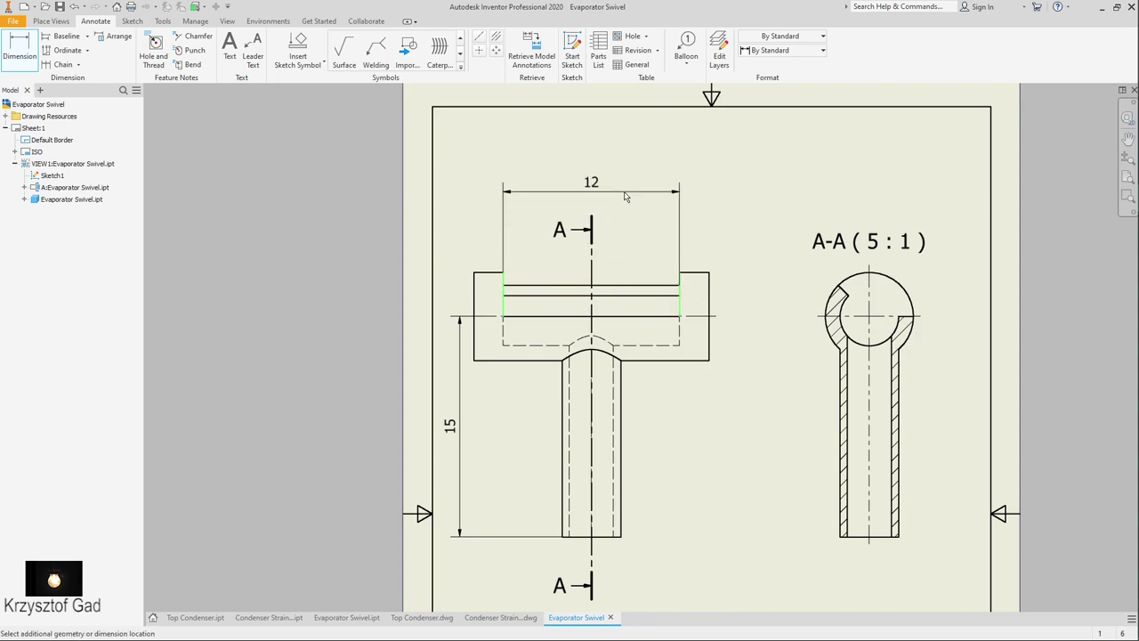
{"action": "left_click", "coordinate": [625, 196]}
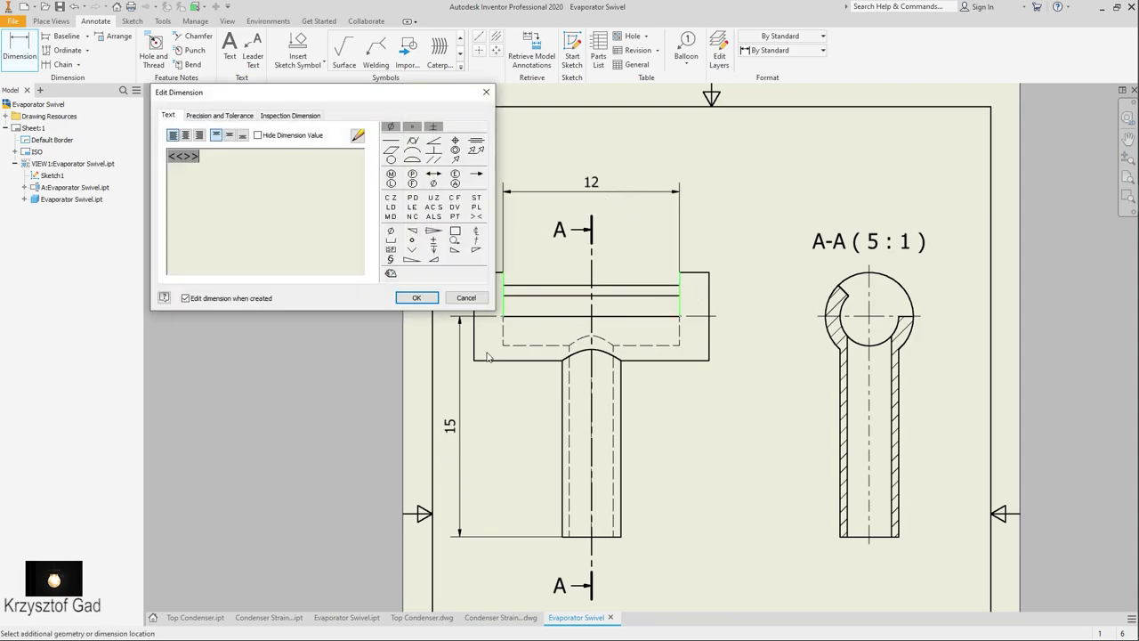
{"action": "left_click", "coordinate": [418, 298]}
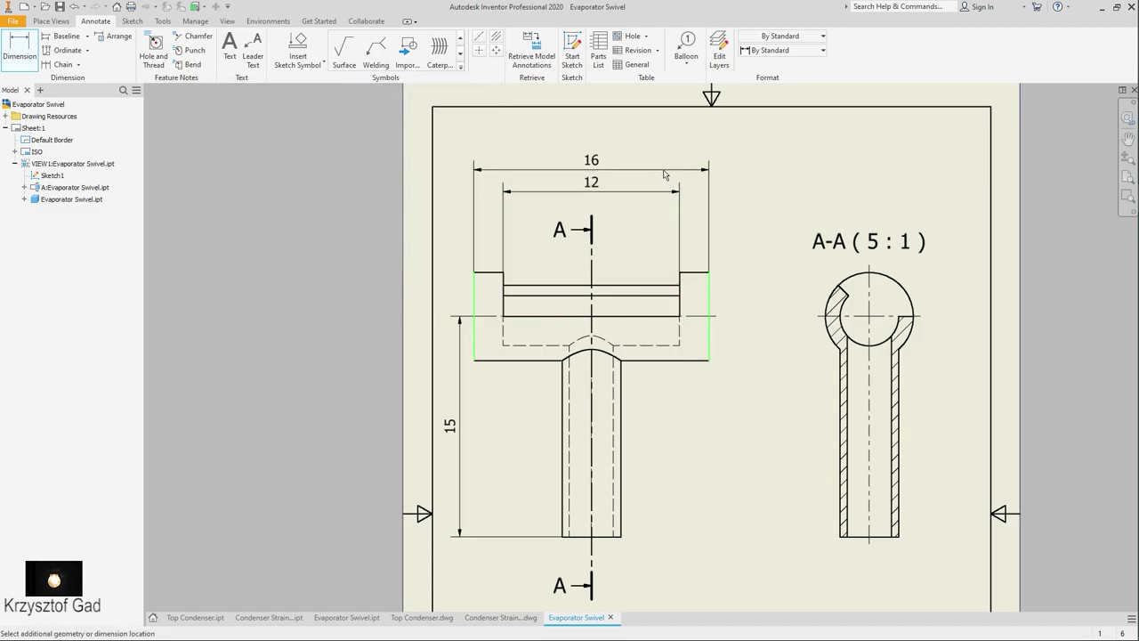
{"action": "left_click", "coordinate": [663, 169]}
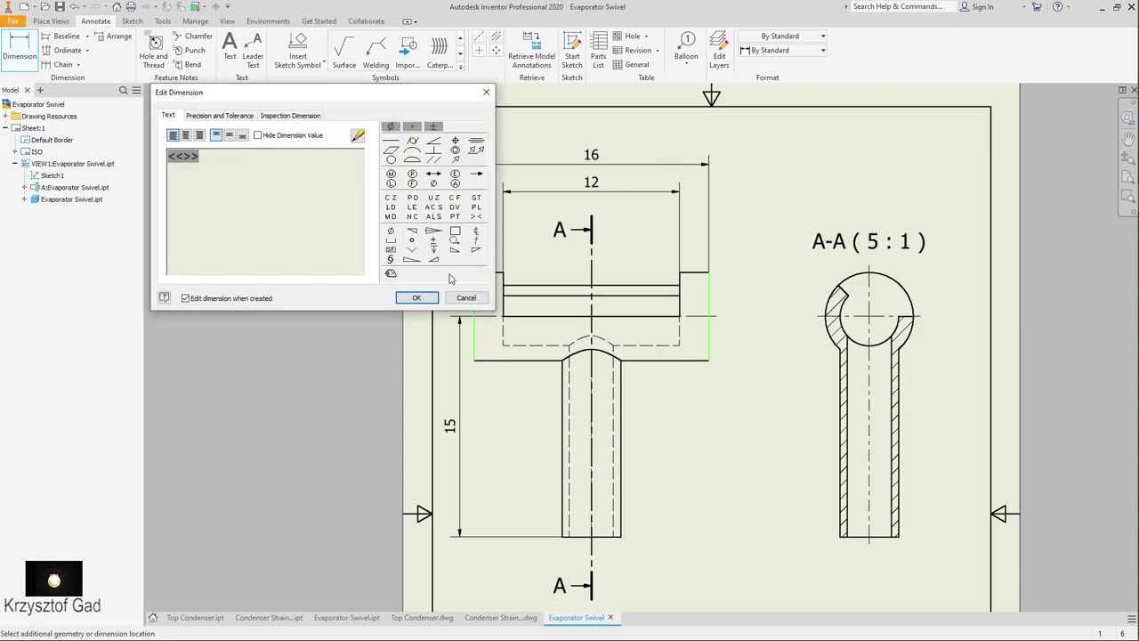
{"action": "left_click", "coordinate": [417, 298]}
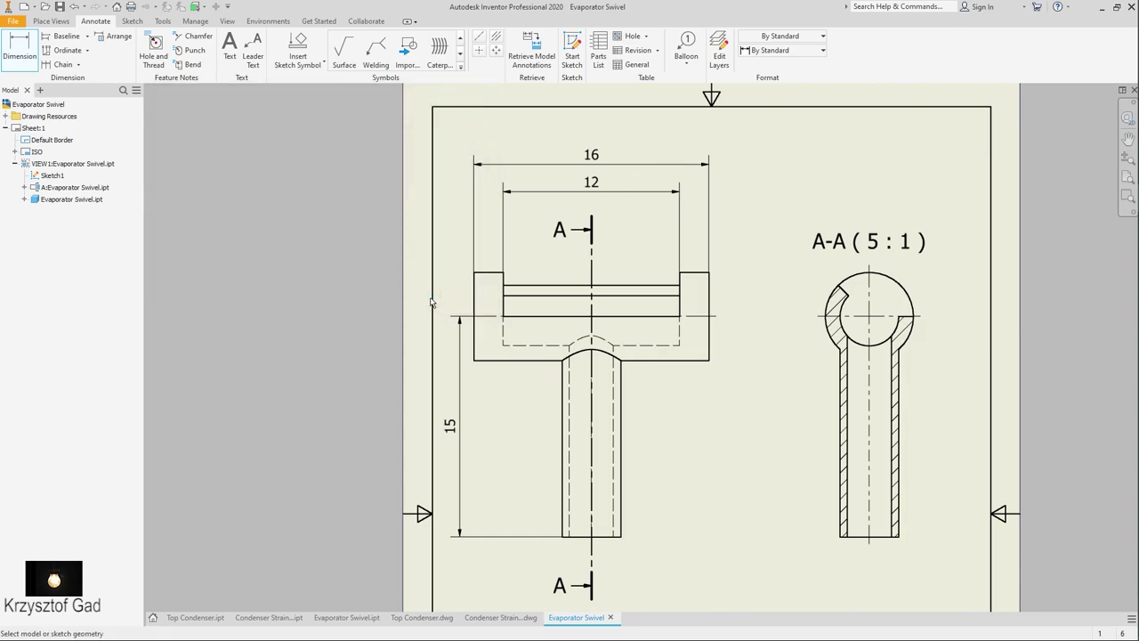
{"action": "scroll", "coordinate": [431, 303], "scroll_direction": "up", "scroll_amount": 3}
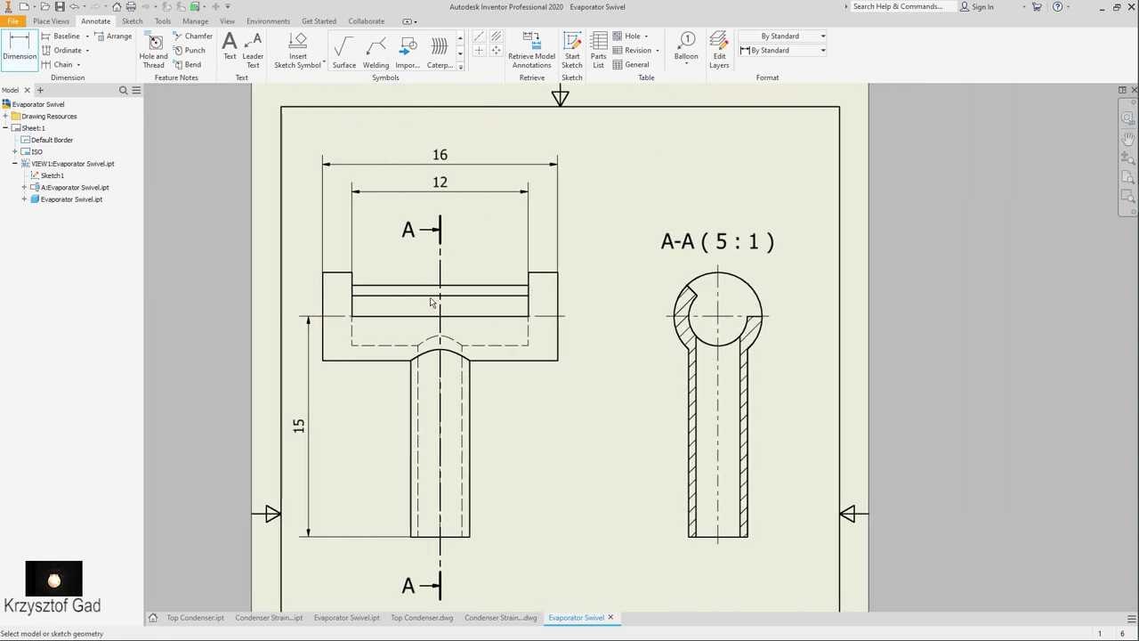
- Dimension section A-A with a 45° cut angle, R3 outer arc and R2 fillet
{"action": "scroll", "coordinate": [579, 335], "scroll_direction": "up", "scroll_amount": 2}
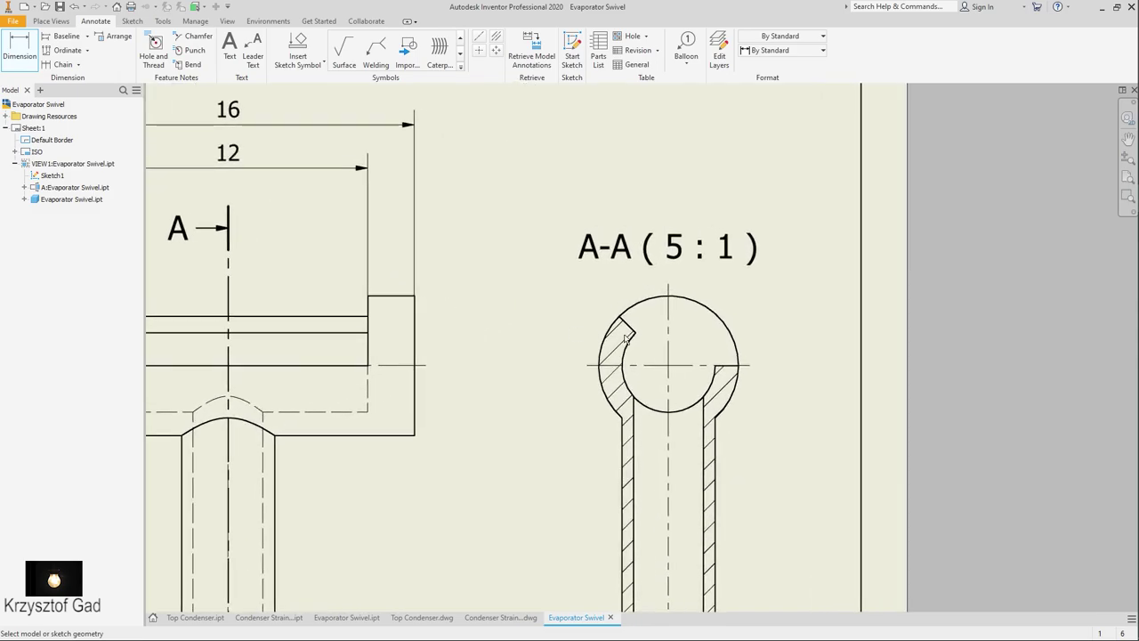
{"action": "scroll", "coordinate": [629, 333], "scroll_direction": "up", "scroll_amount": 2}
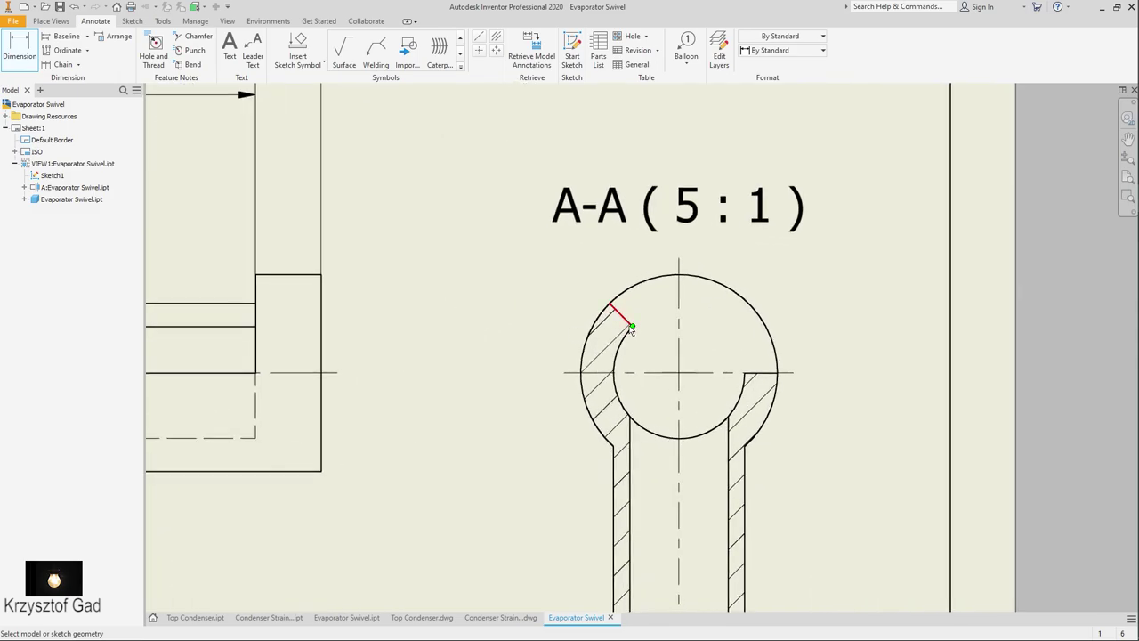
{"action": "left_click", "coordinate": [659, 375]}
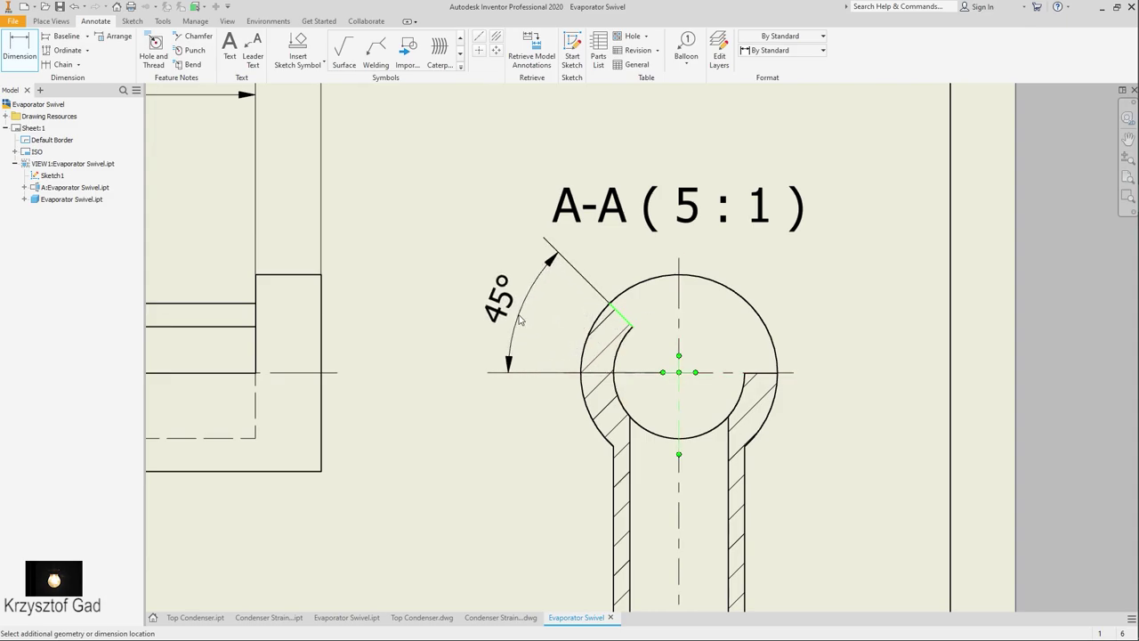
{"action": "left_click", "coordinate": [521, 320]}
{"action": "left_click", "coordinate": [416, 299]}
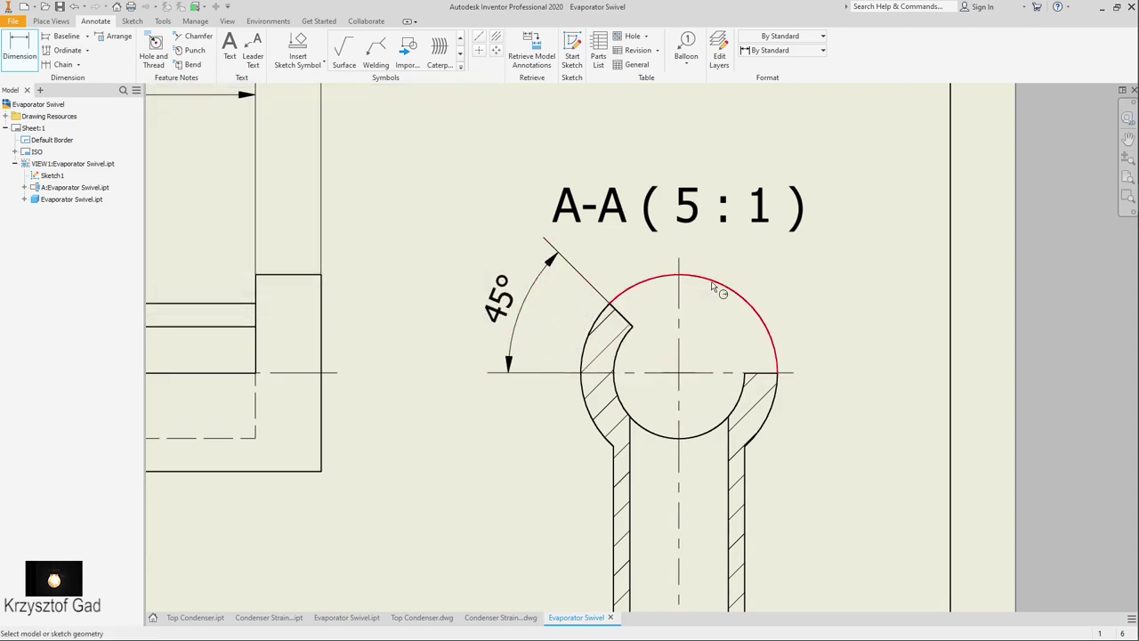
{"action": "left_click", "coordinate": [827, 317]}
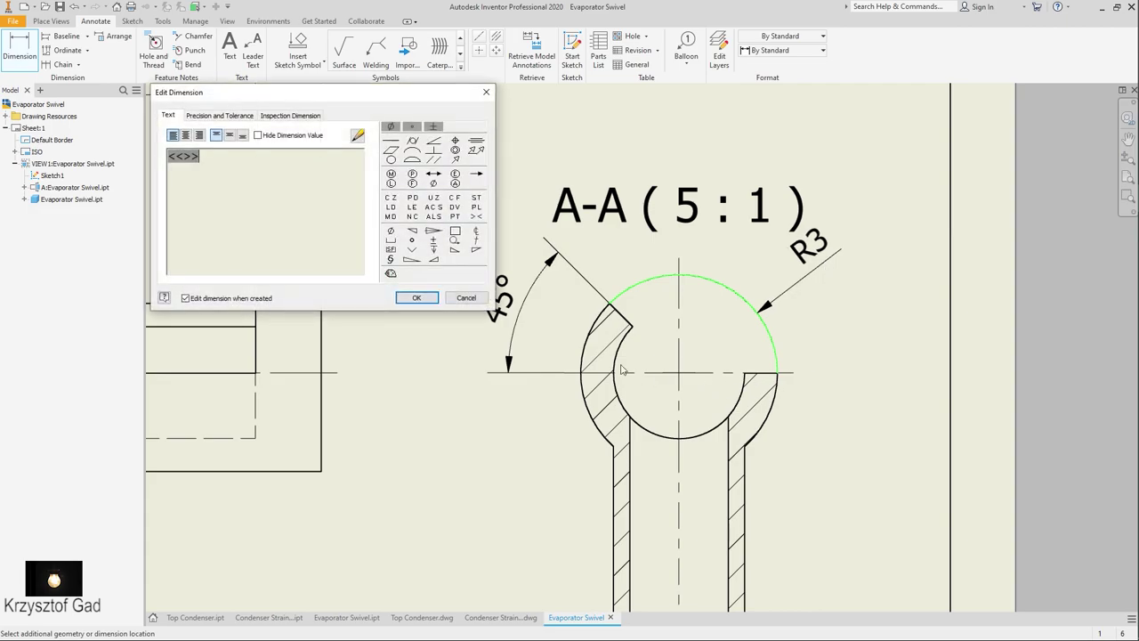
{"action": "left_click", "coordinate": [447, 304]}
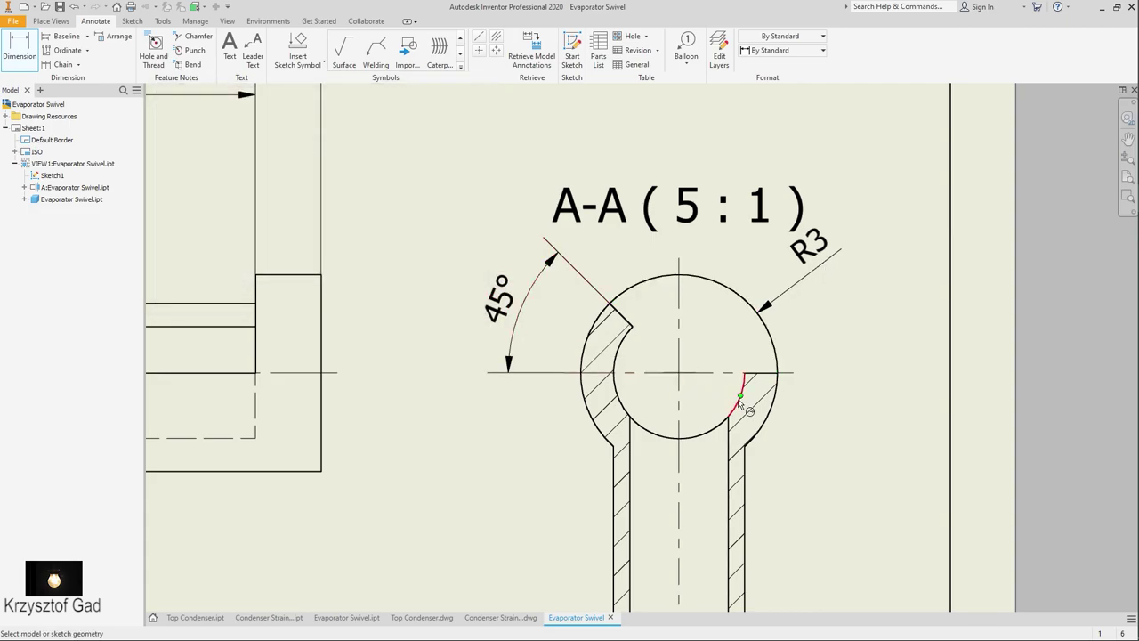
{"action": "left_click", "coordinate": [825, 445]}
{"action": "left_click", "coordinate": [426, 299]}
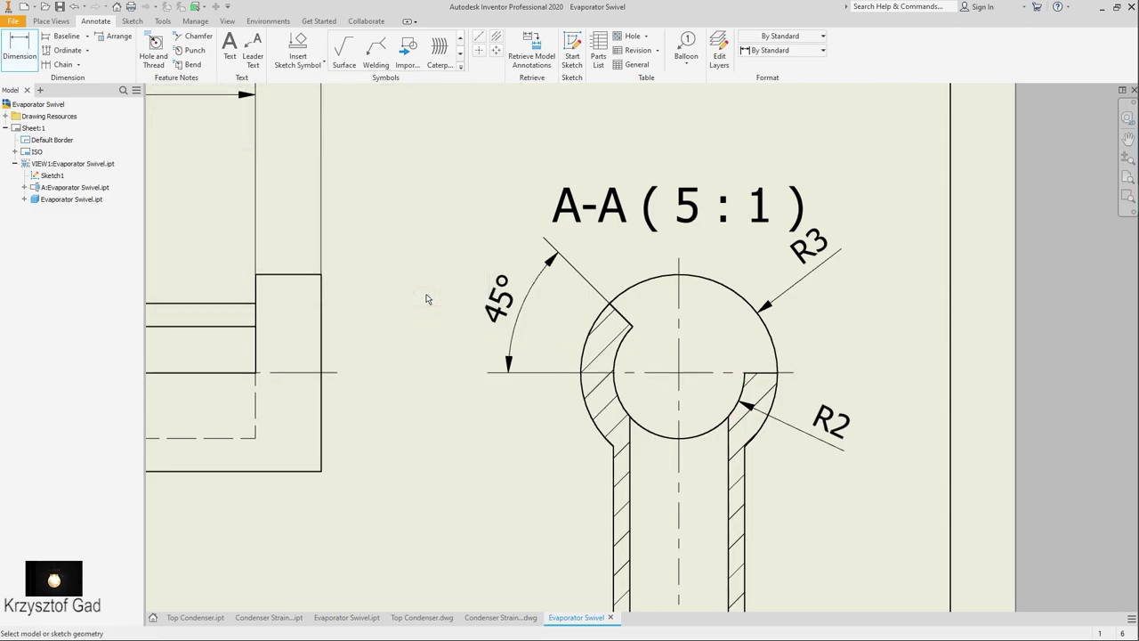
{"action": "key", "text": "F5"}
- Dimension the tube's inner bottom edge as Ø3, placed below the tube
{"action": "left_click", "coordinate": [658, 421]}
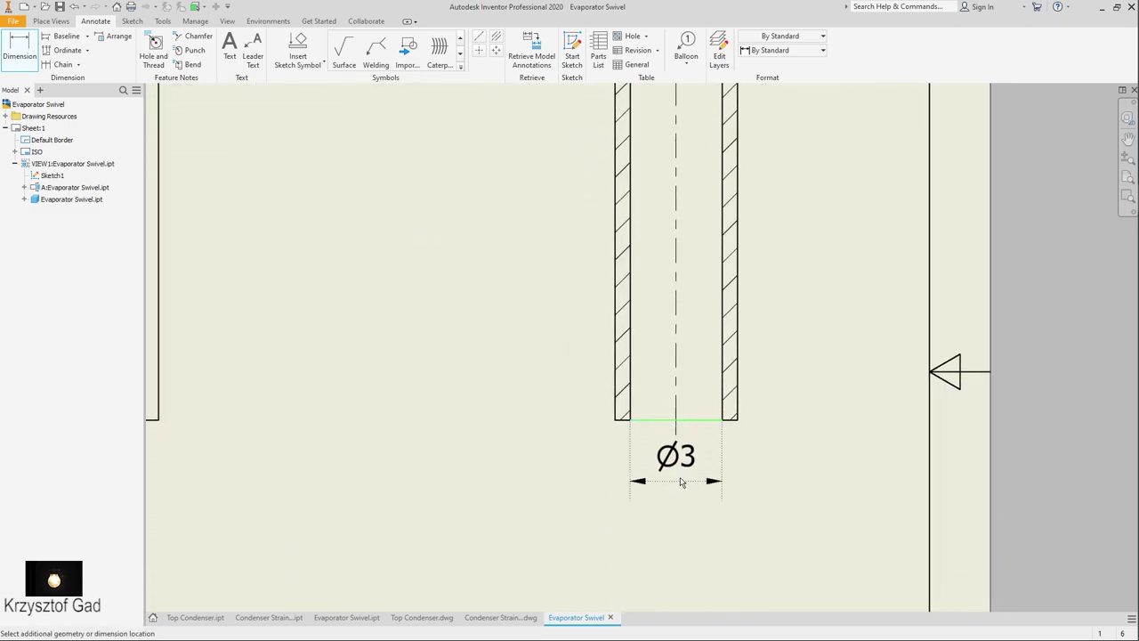
{"action": "left_click", "coordinate": [681, 494]}
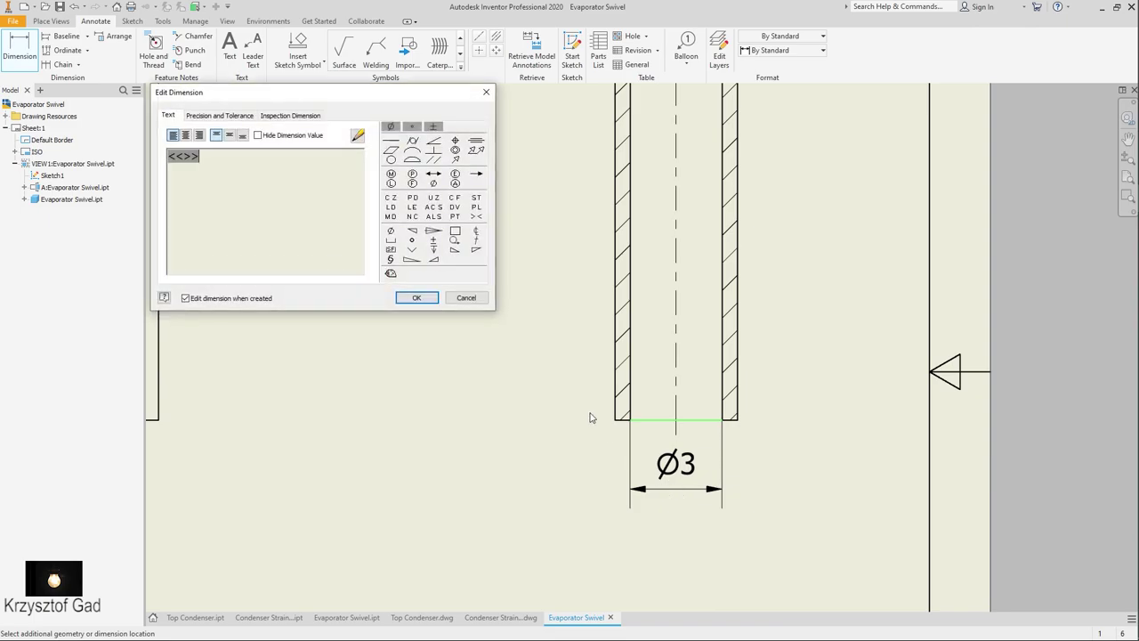
{"action": "left_click", "coordinate": [438, 301]}
- Add a Ø4 outer diameter dimension below Ø3 by inserting the Ø symbol before 4
{"action": "scroll", "coordinate": [623, 428], "scroll_direction": "down", "scroll_amount": 5}
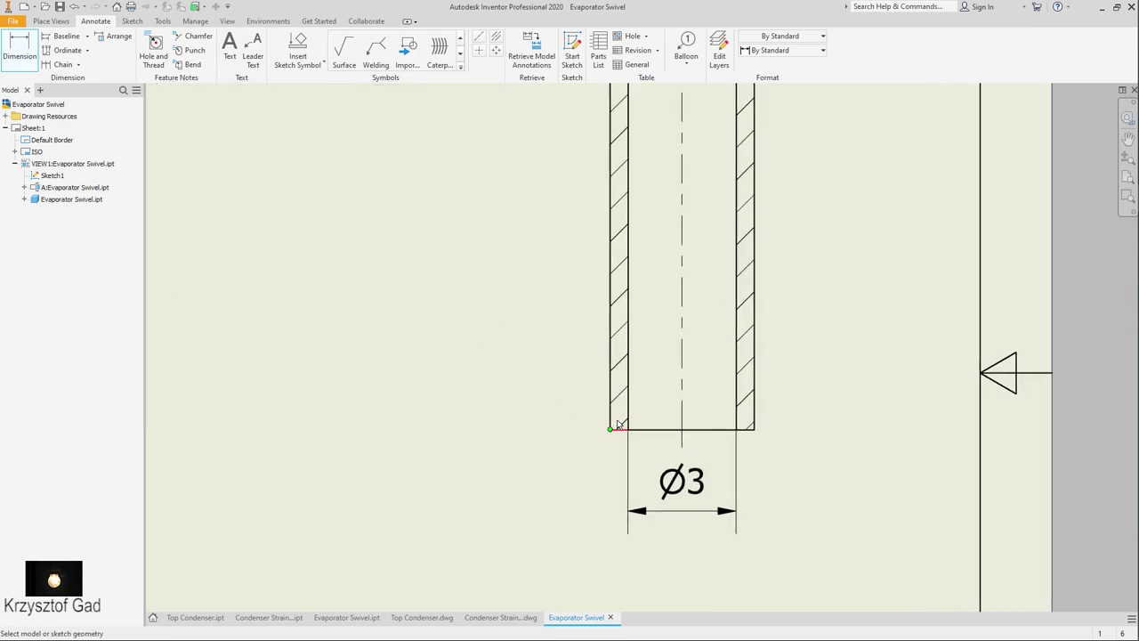
{"action": "left_click", "coordinate": [563, 333]}
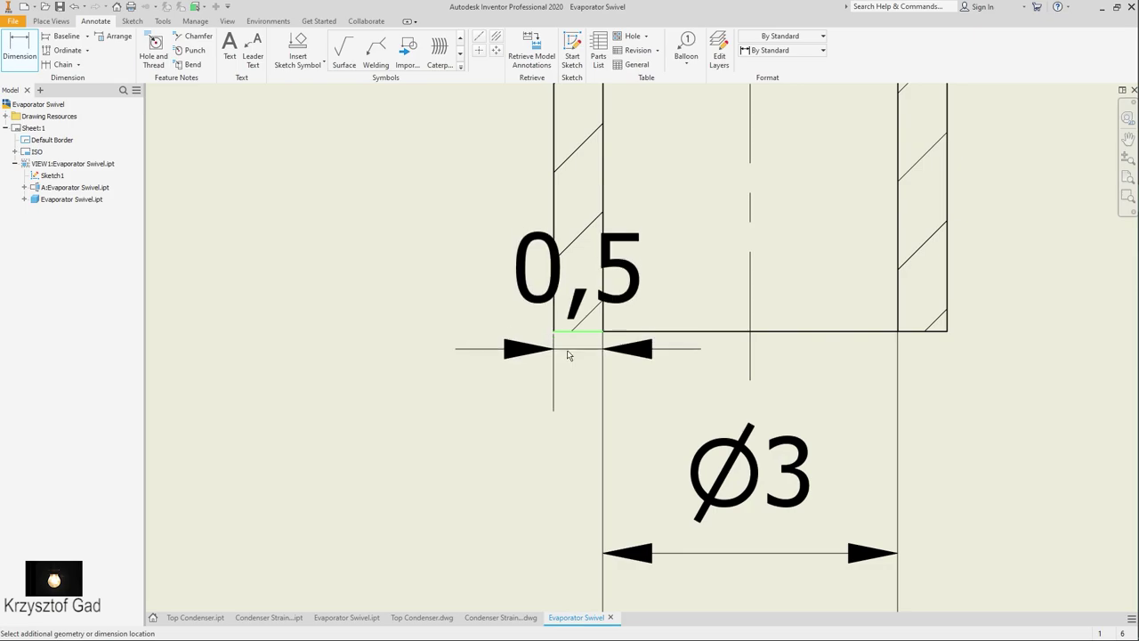
{"action": "left_click", "coordinate": [947, 332]}
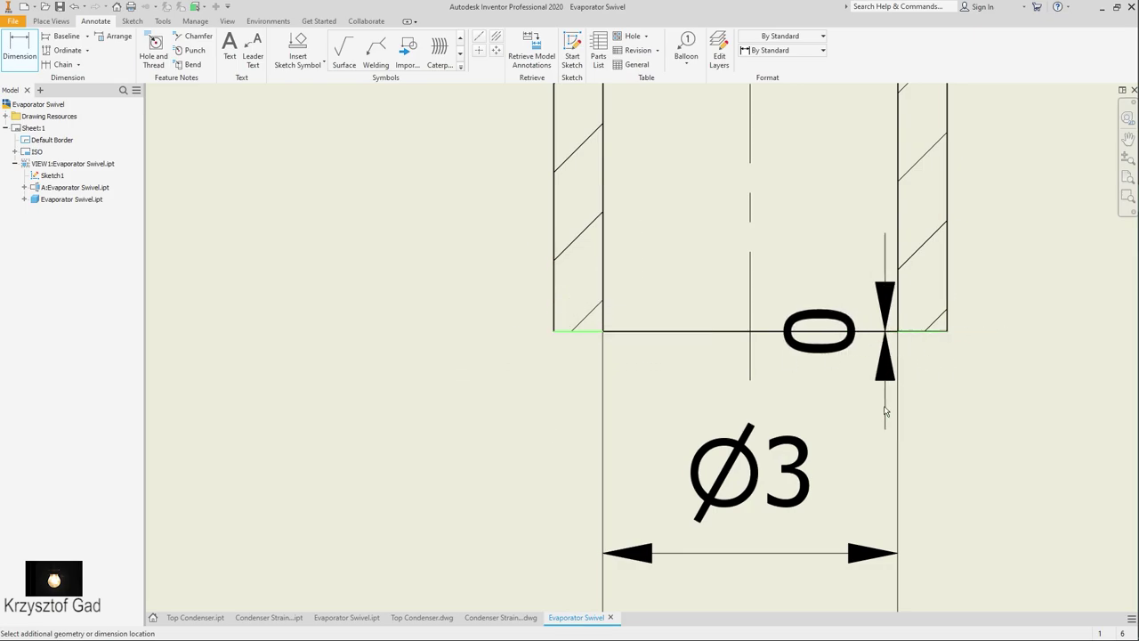
{"action": "key", "text": "Escape"}
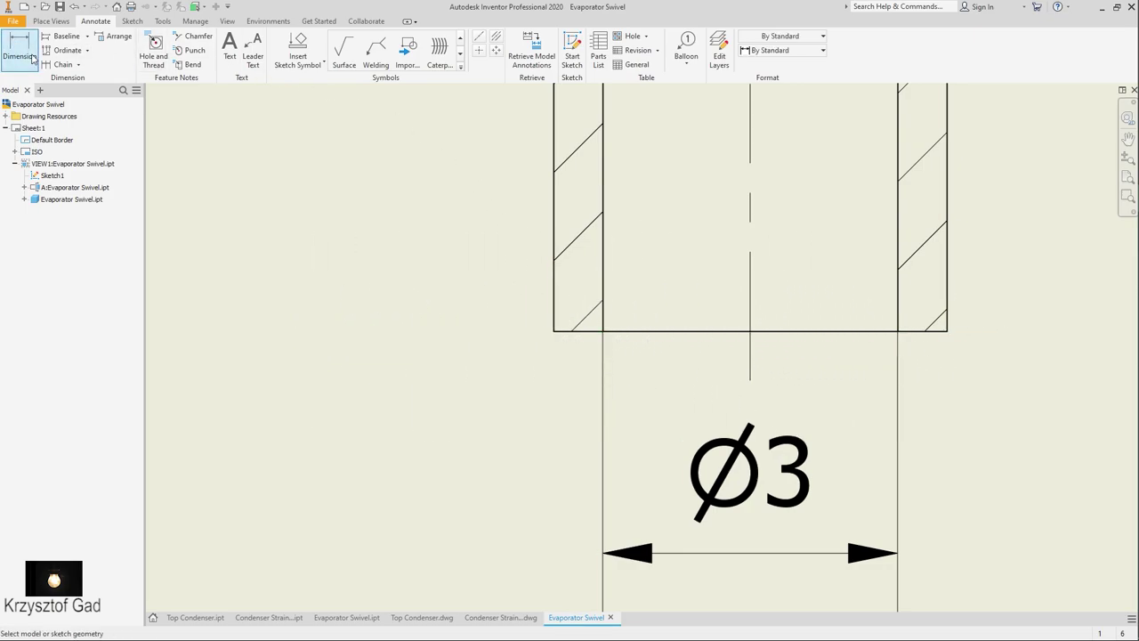
{"action": "left_click", "coordinate": [32, 58]}
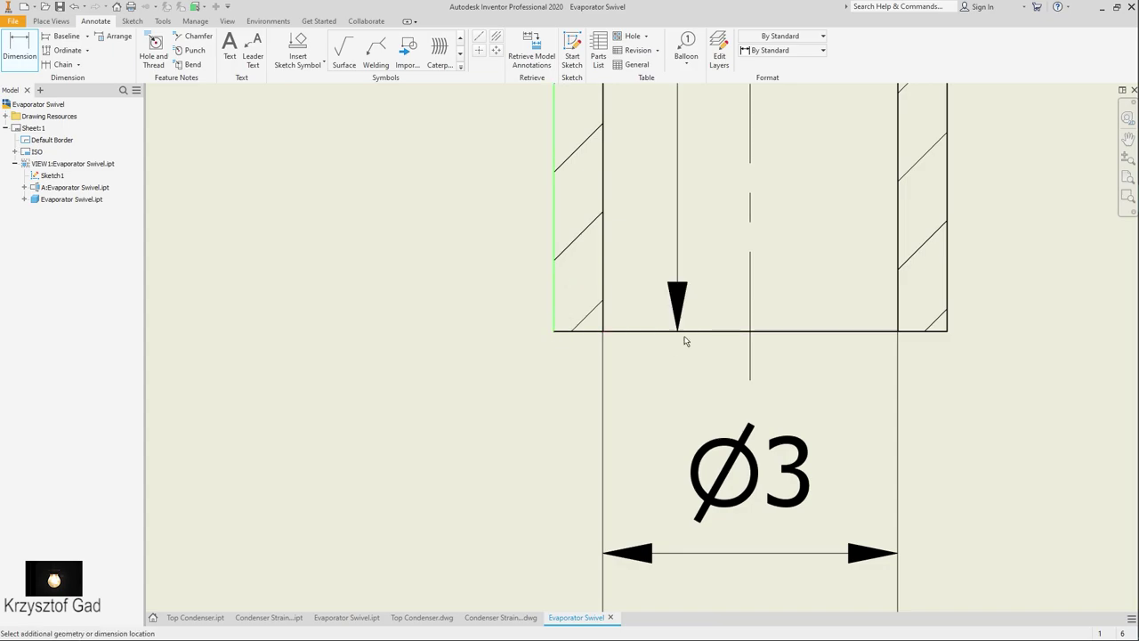
{"action": "left_click", "coordinate": [948, 331]}
{"action": "scroll", "coordinate": [750, 485], "scroll_direction": "down", "scroll_amount": 1}
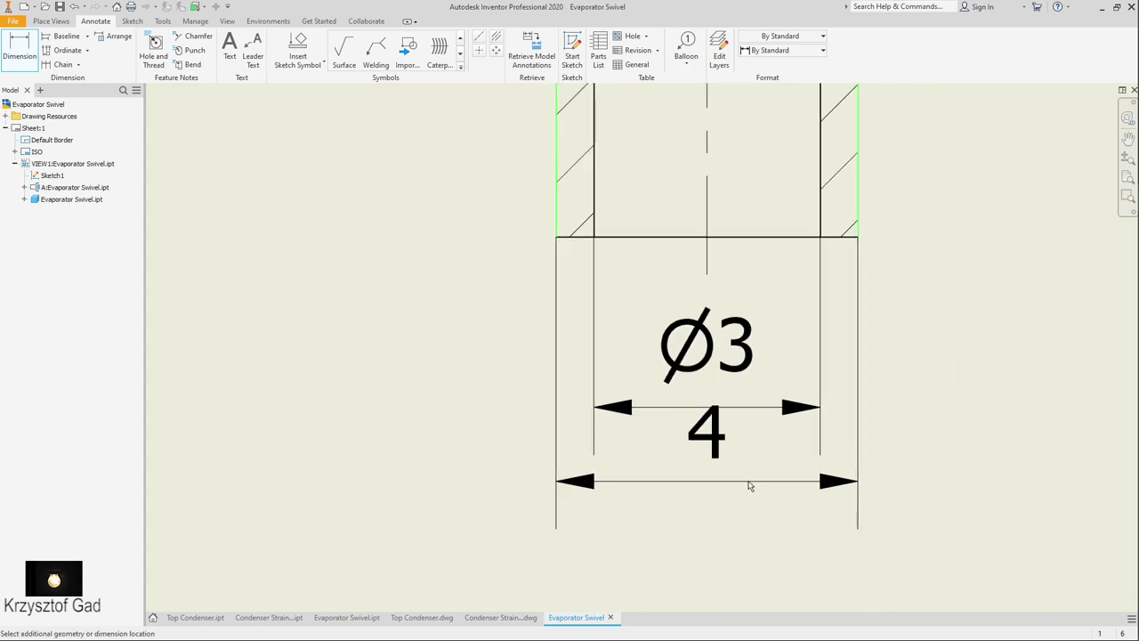
{"action": "left_click", "coordinate": [679, 467]}
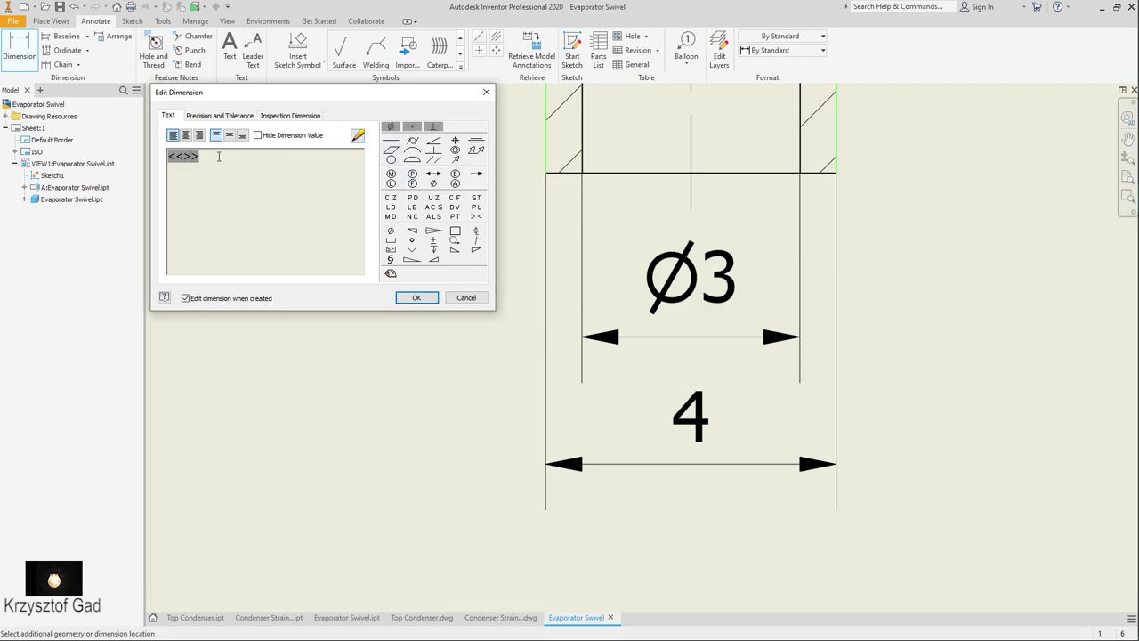
{"action": "left_click", "coordinate": [389, 127]}
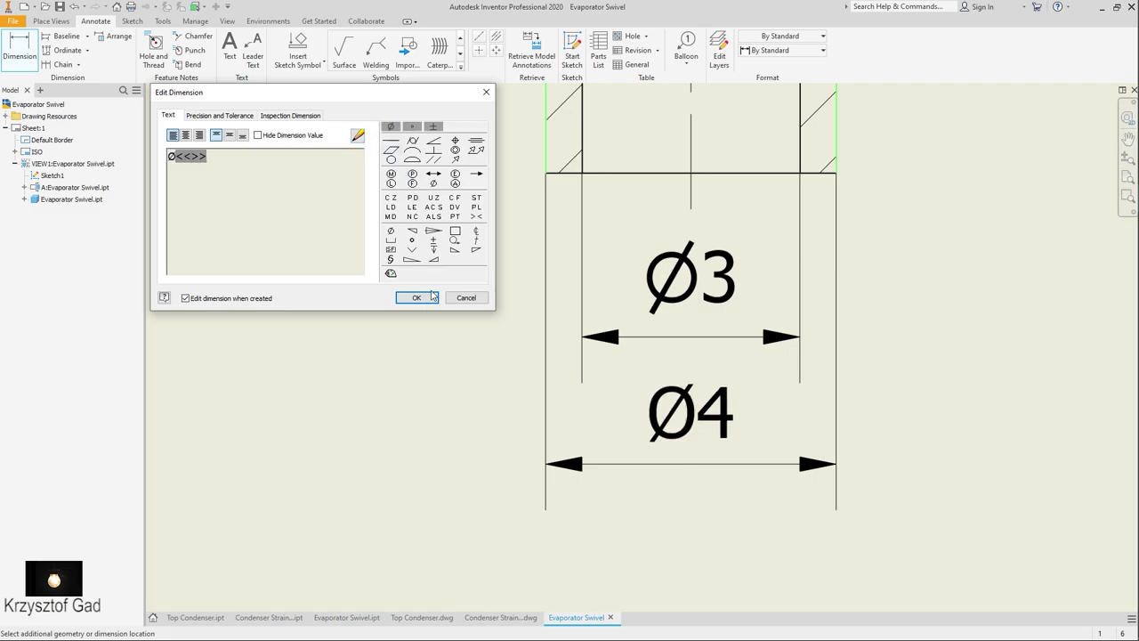
{"action": "left_click", "coordinate": [425, 299]}
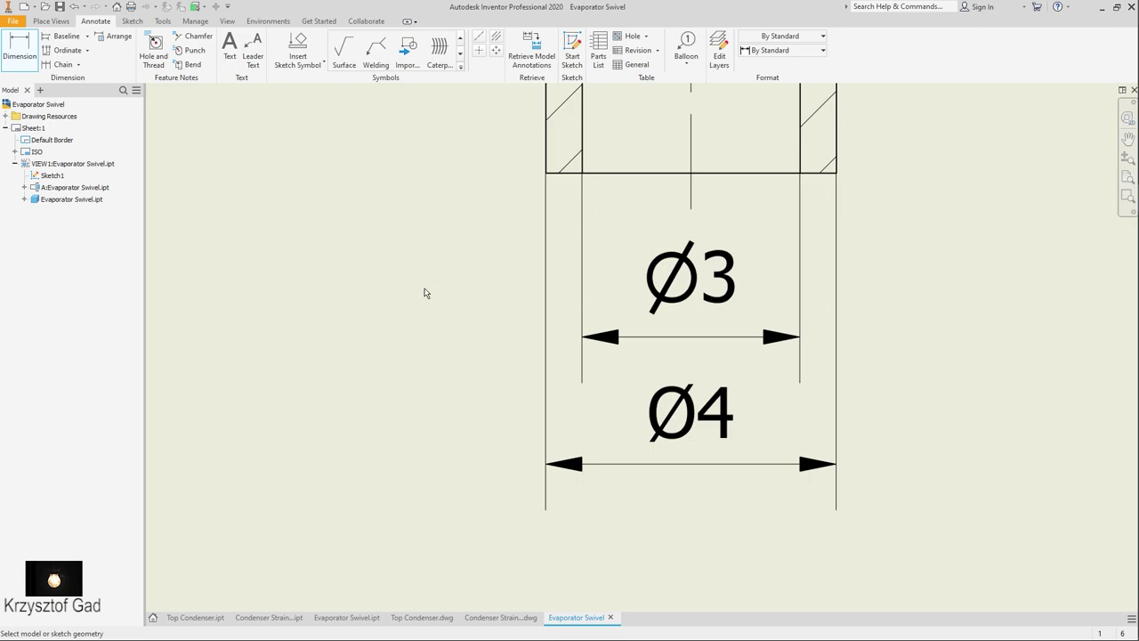
{"action": "key", "text": "Home"}
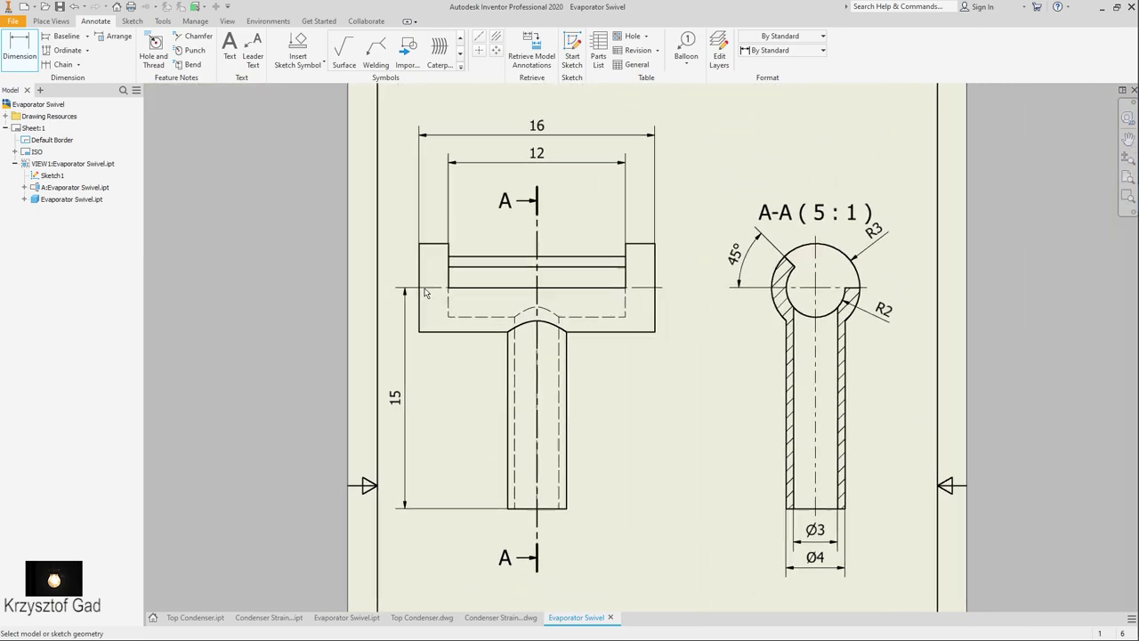
{"action": "scroll", "coordinate": [426, 292], "scroll_direction": "up", "scroll_amount": 2}
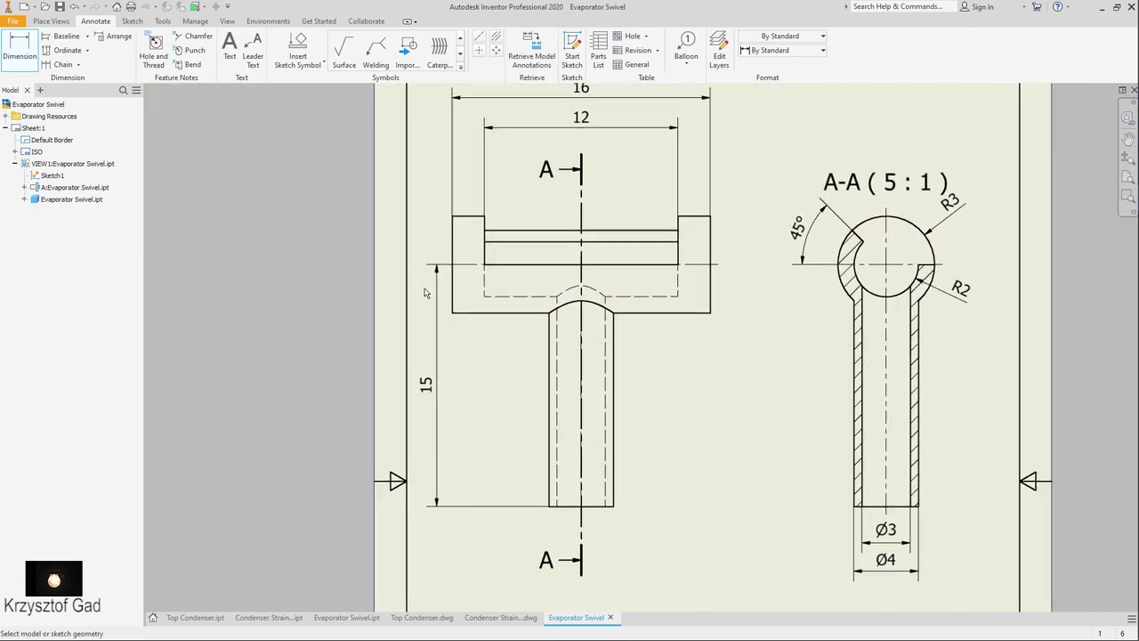
{"action": "key", "text": "Home"}
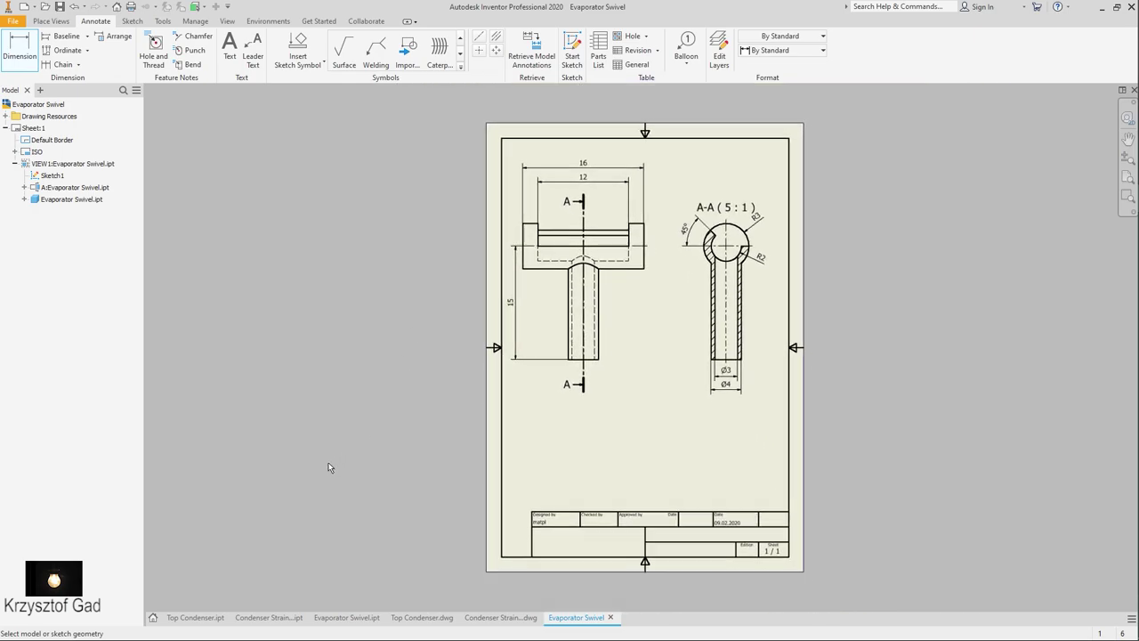
{"action": "scroll", "coordinate": [329, 467], "scroll_direction": "up", "scroll_amount": 1}
{"action": "scroll", "coordinate": [328, 468], "scroll_direction": "up", "scroll_amount": 1}
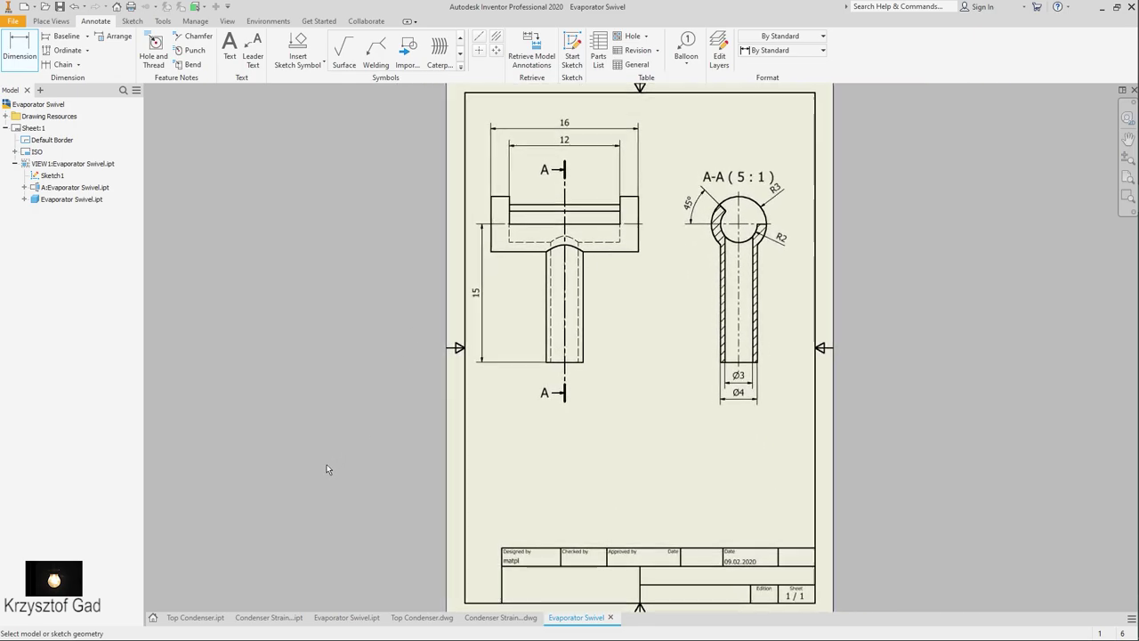